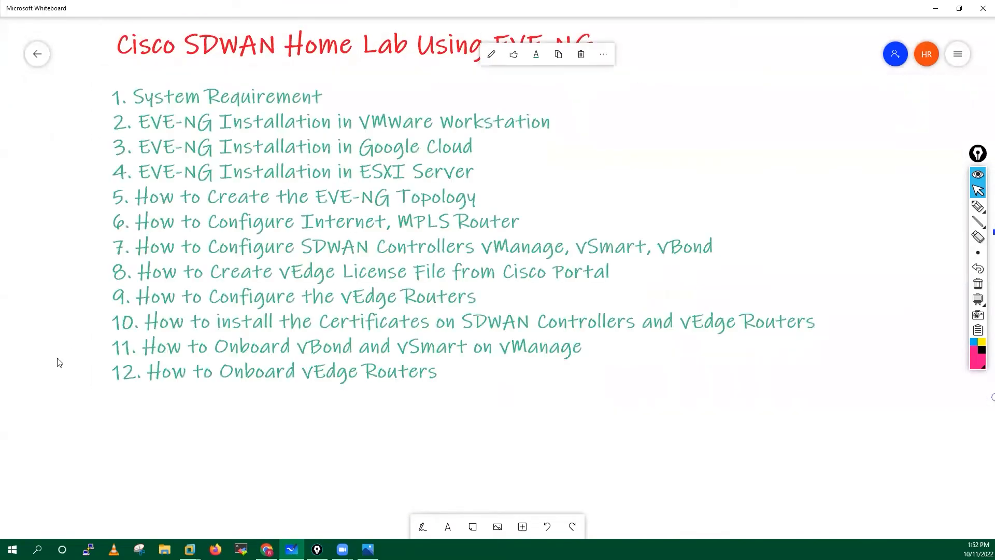
left_click(47, 371)
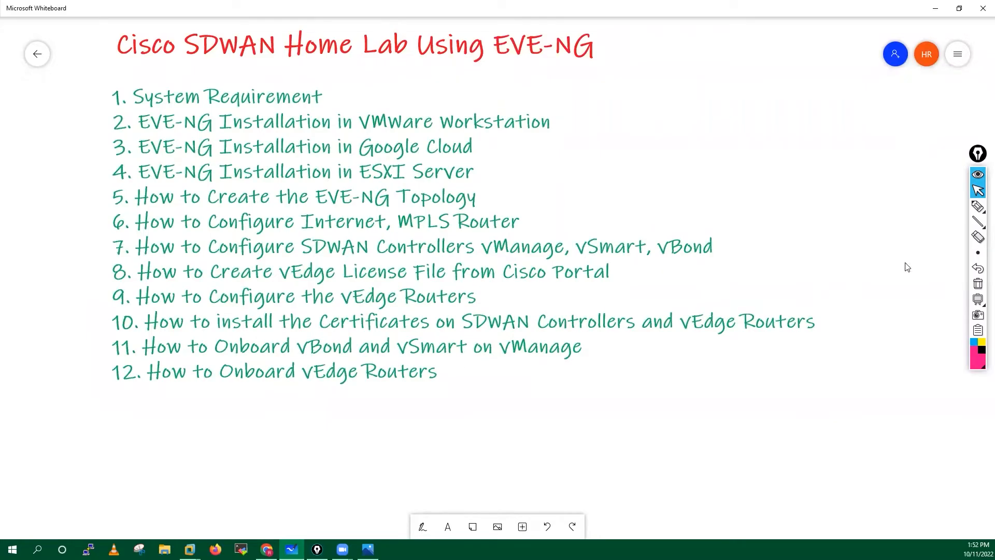
left_click(978, 206)
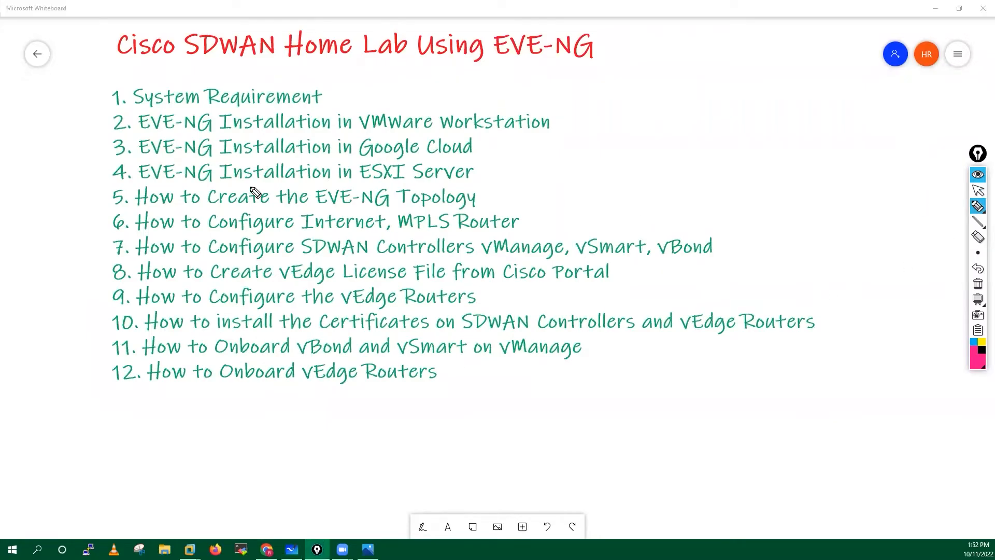
mouse_move(528, 199)
left_mouse_down()
mouse_move(487, 196)
mouse_move(500, 209)
left_mouse_up()
left_click(977, 283)
left_click(979, 193)
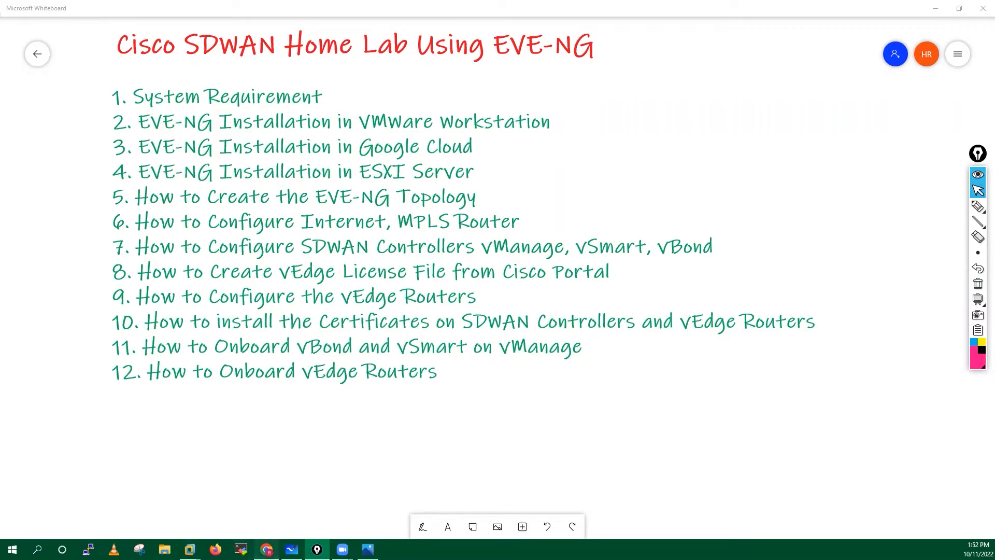
- Switch to the EVE-NG topology in the browser and add one Viptela vManage node with its default settings
left_click(266, 549)
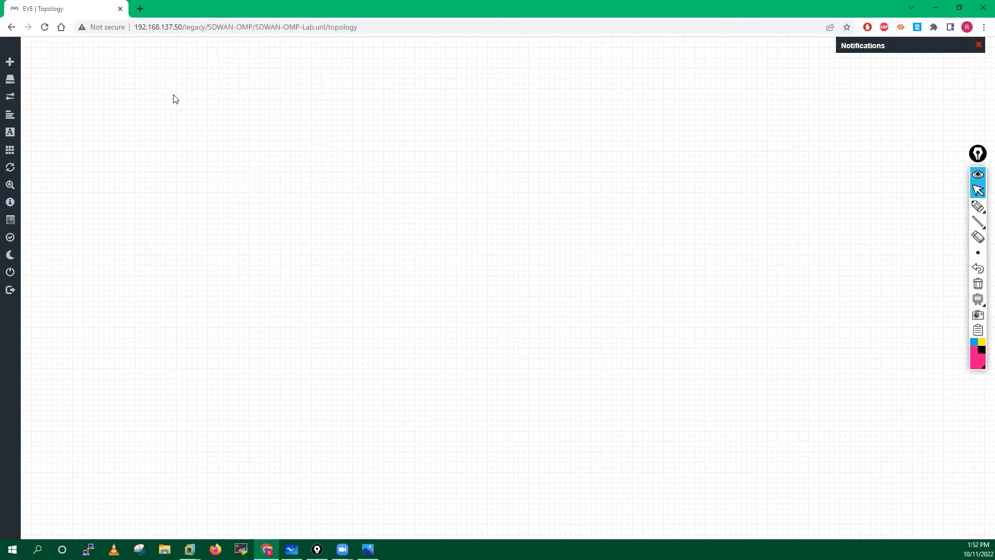
right_click(129, 115)
left_click(160, 139)
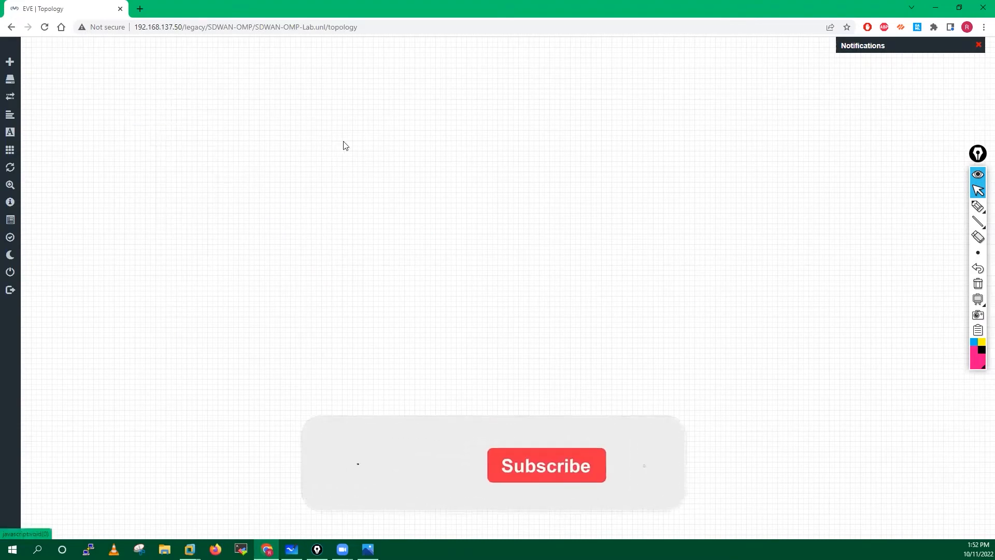
type("vm")
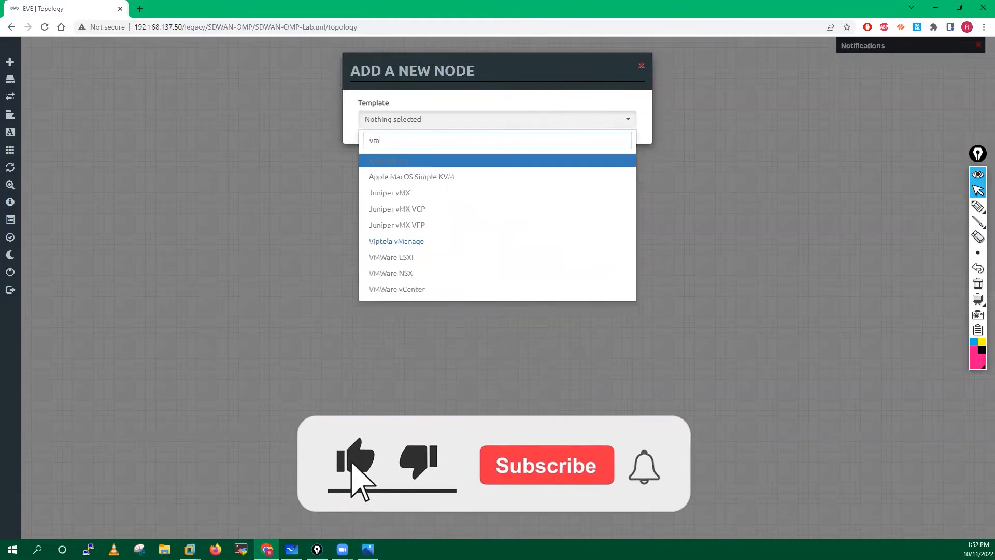
left_click(399, 243)
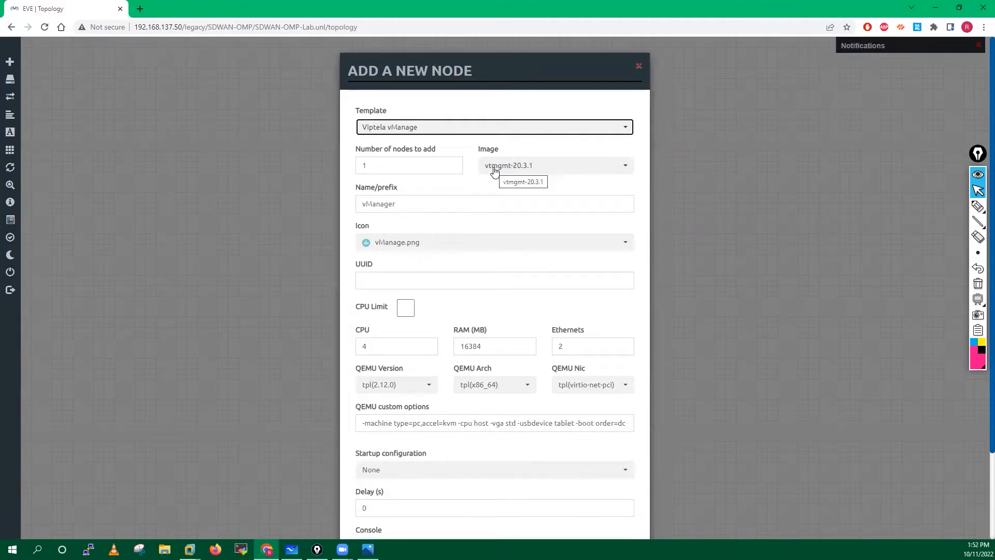
scroll(565, 281, "down", 2)
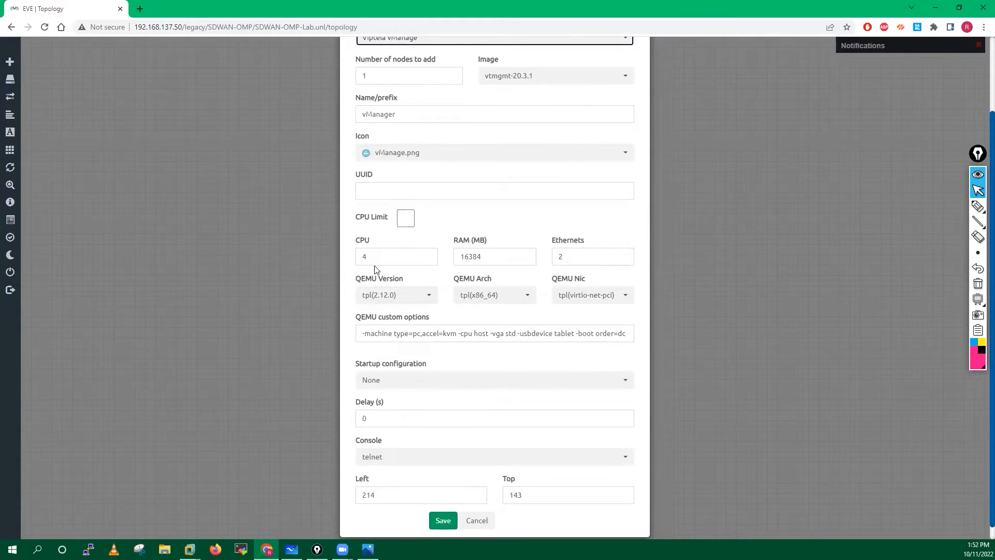
scroll(376, 270, "down", 1)
left_click(440, 508)
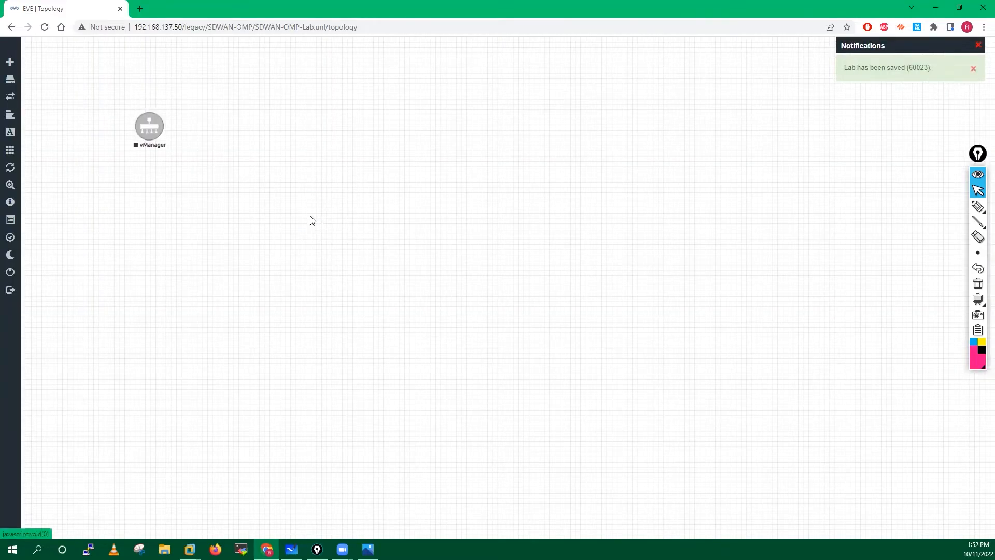
- Add one Viptela vBond node to the topology with its default settings
type("vbon")
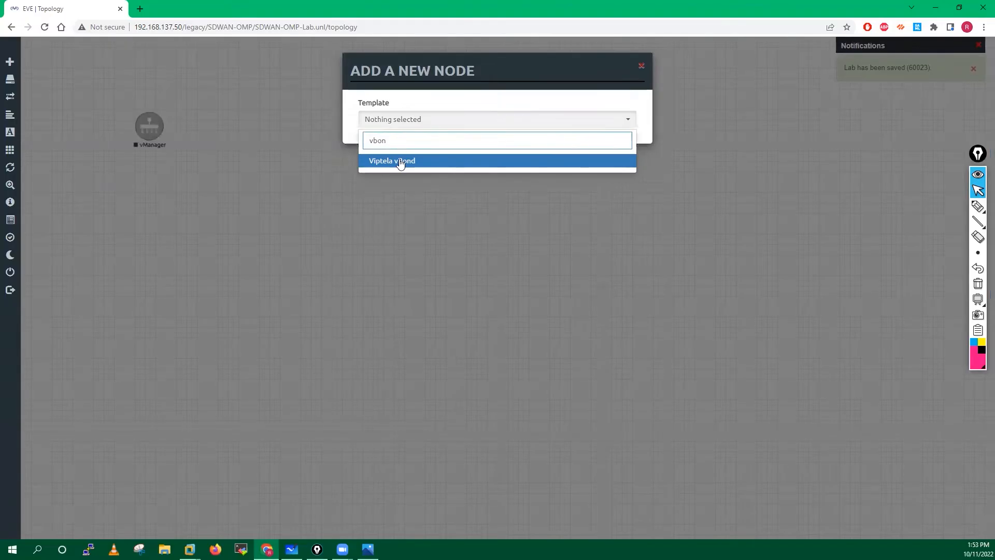
left_click(401, 162)
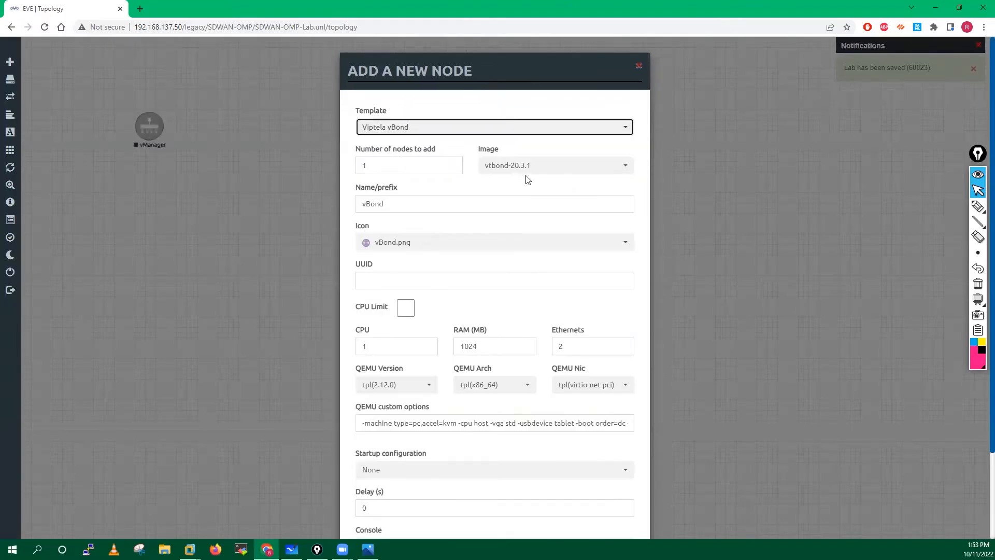
scroll(527, 179, "down", 2)
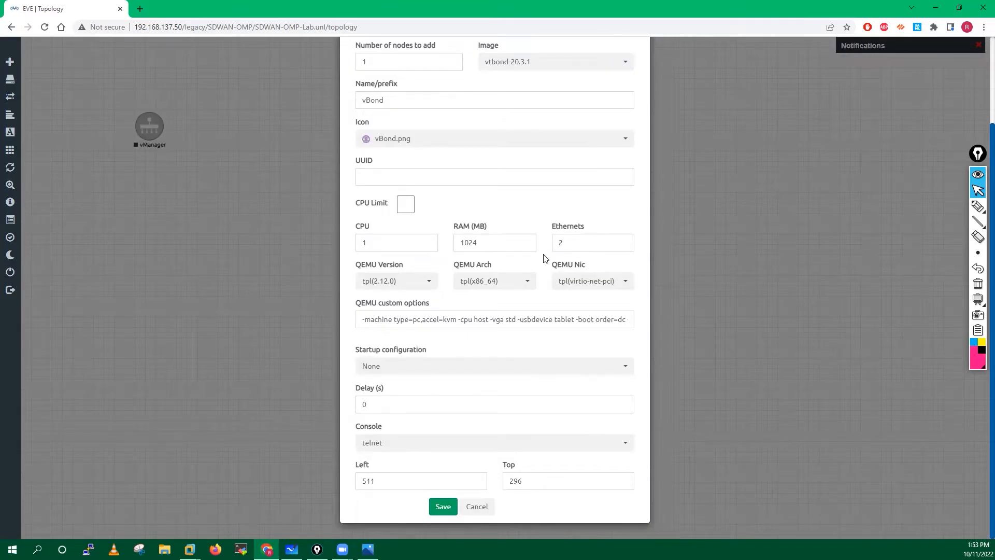
left_click(443, 507)
- Arrange the vManager and vBond nodes in a vertical column, with vBond directly below vManager
left_click_drag(154, 207, 151, 200)
left_click_drag(143, 131, 127, 113)
left_click_drag(147, 197, 113, 171)
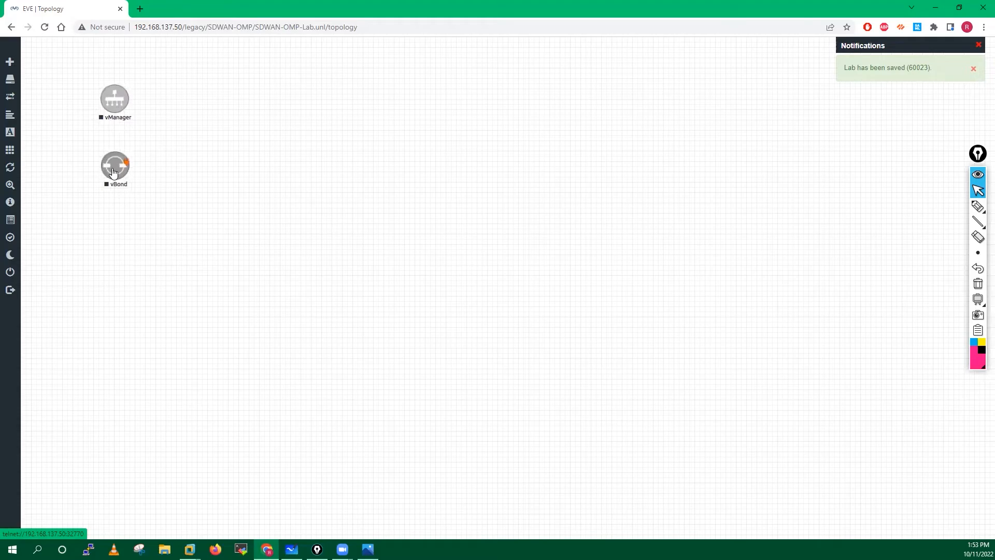
- Add two Viptela vSmart nodes to the topology in one go, keeping the other default settings
right_click(362, 119)
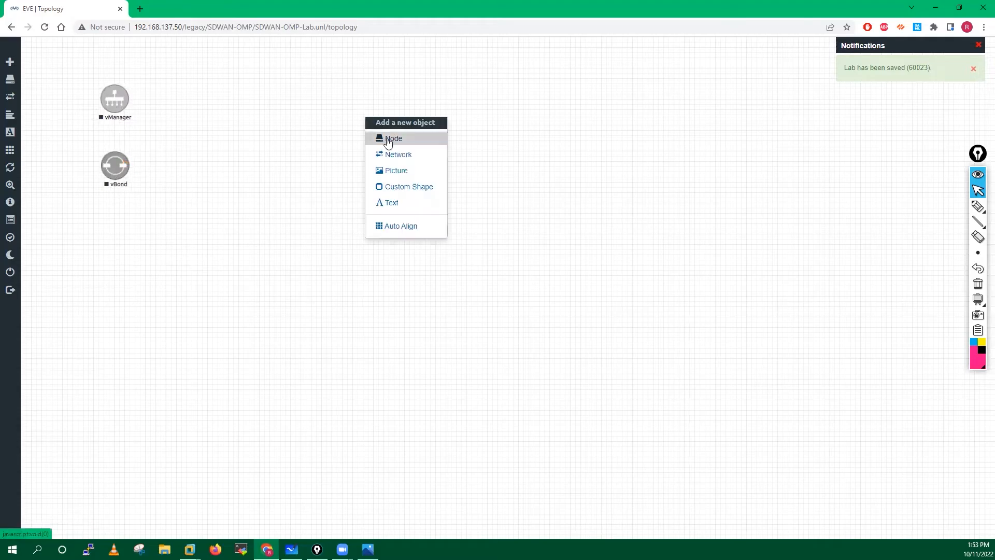
left_click(387, 137)
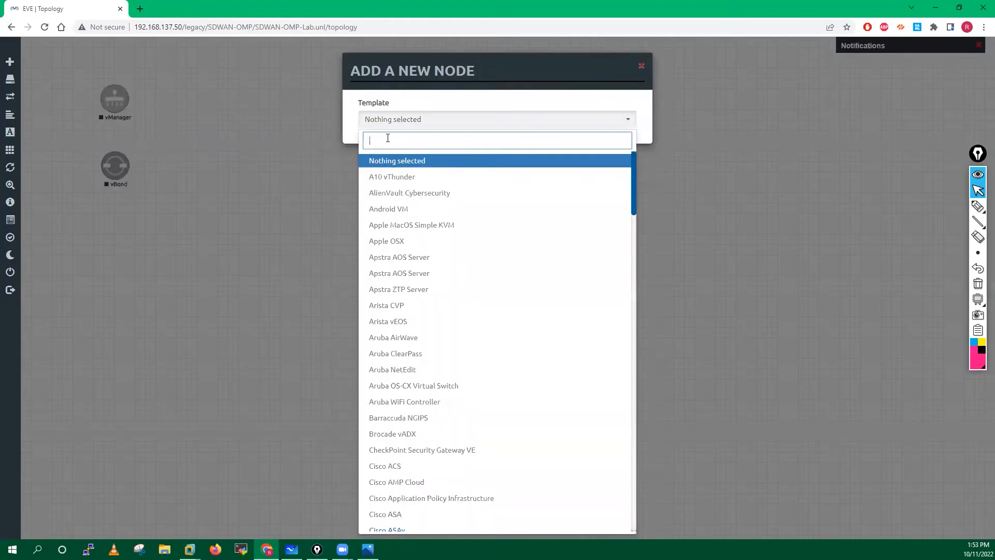
type("vsm")
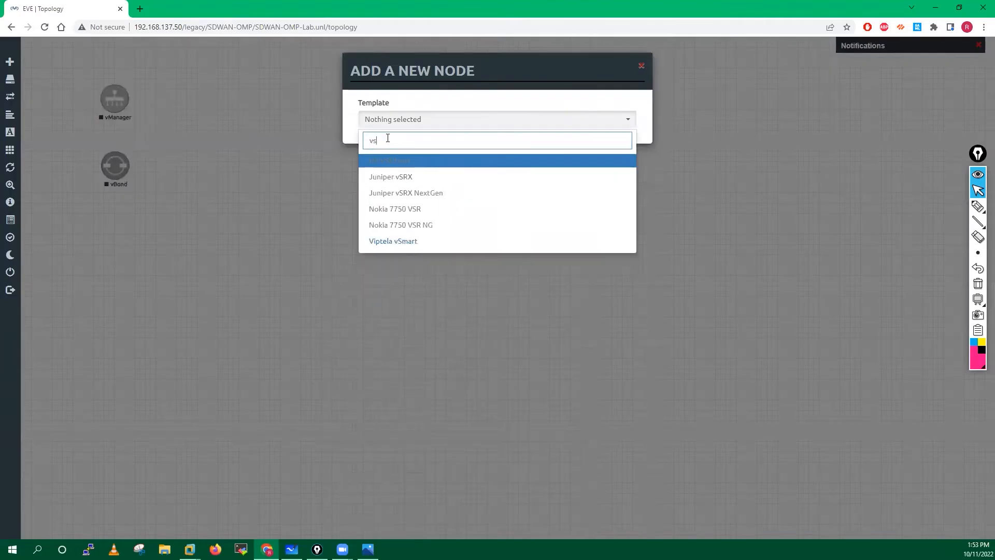
left_click(401, 162)
left_click(375, 167)
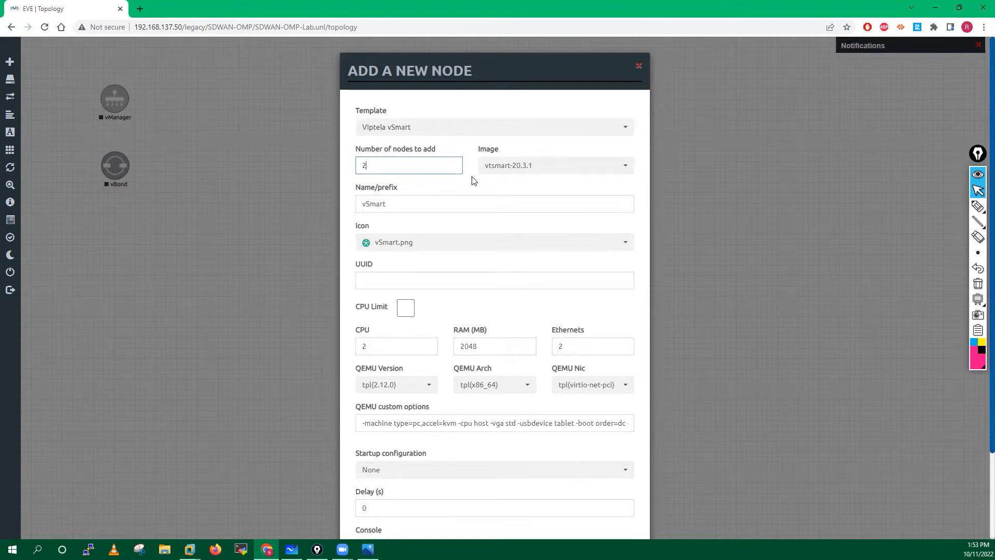
scroll(472, 179, "down", 3)
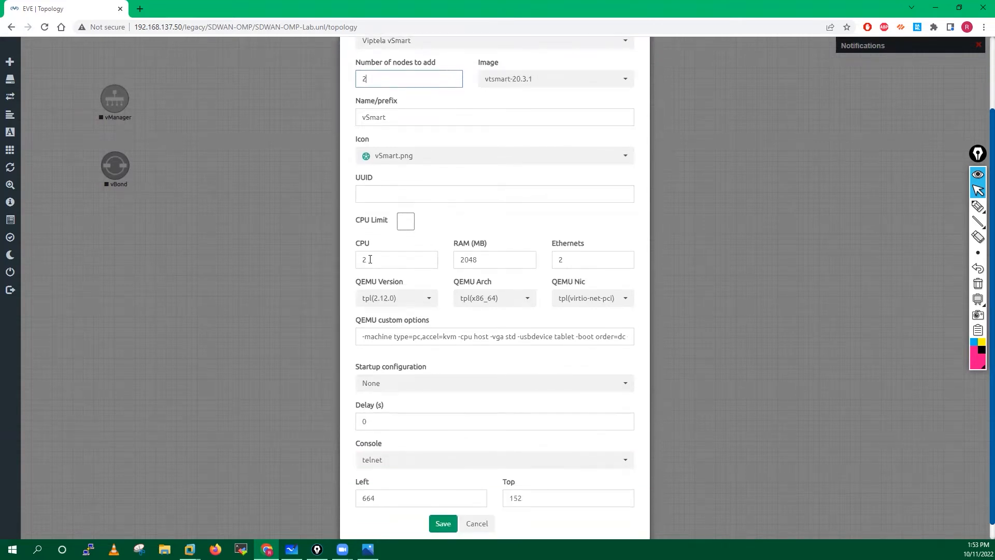
scroll(403, 327, "down", 1)
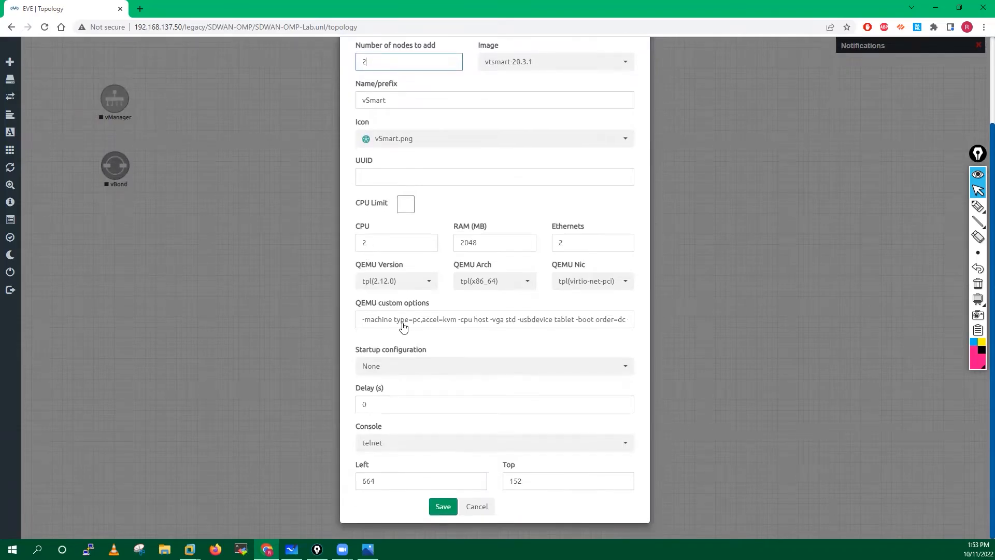
left_click(443, 512)
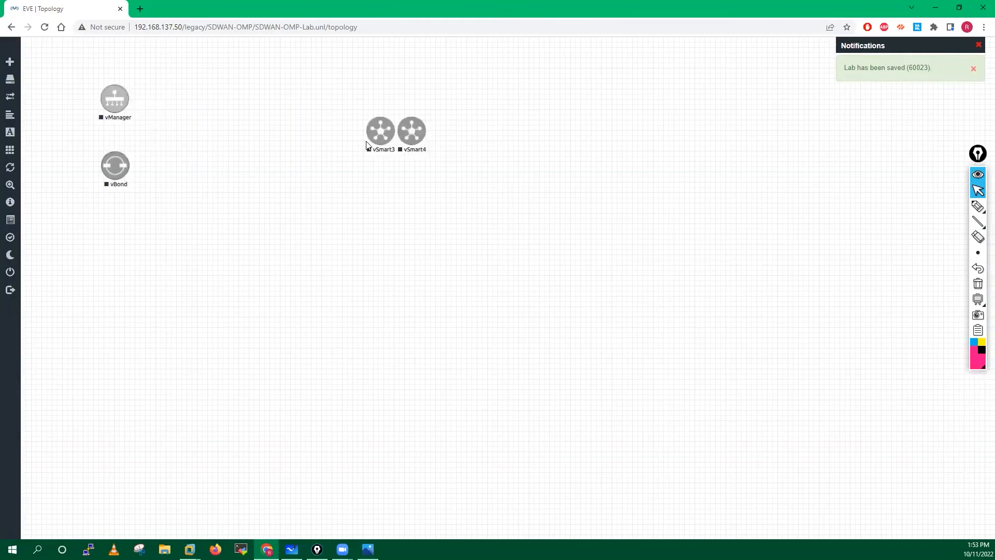
- Place the first vSmart node below vBond in the controller column and rename it vSmart1
left_click_drag(379, 139, 116, 234)
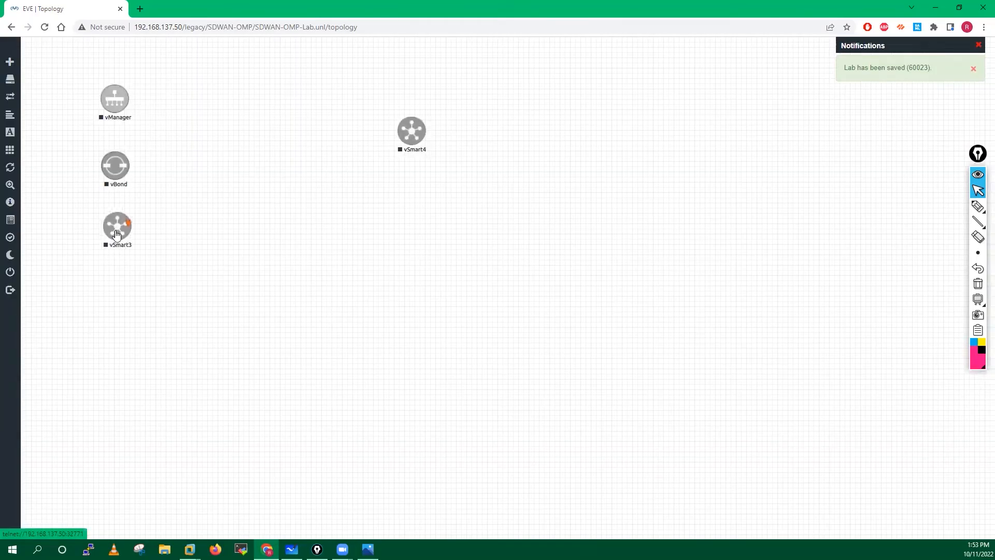
right_click(120, 232)
left_click(155, 347)
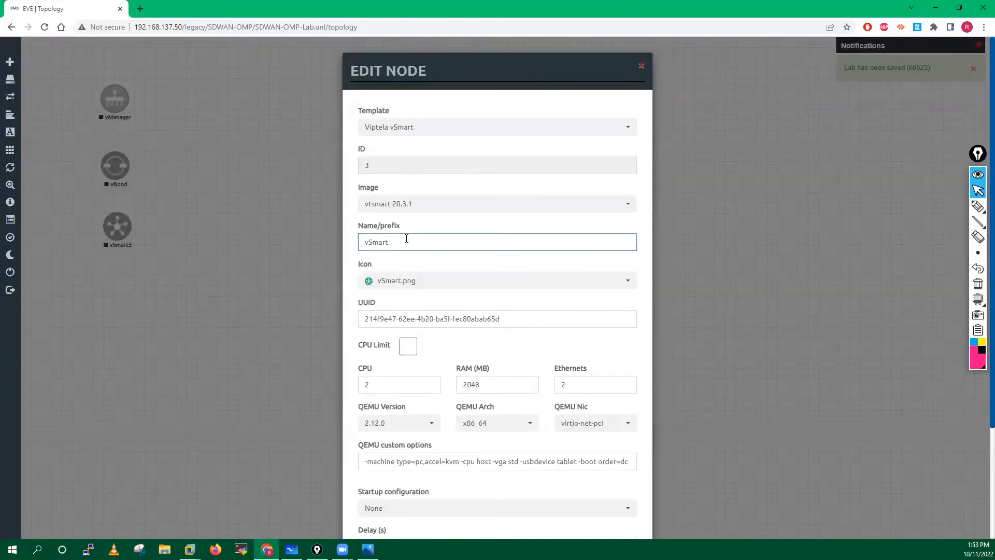
scroll(404, 298, "down", 3)
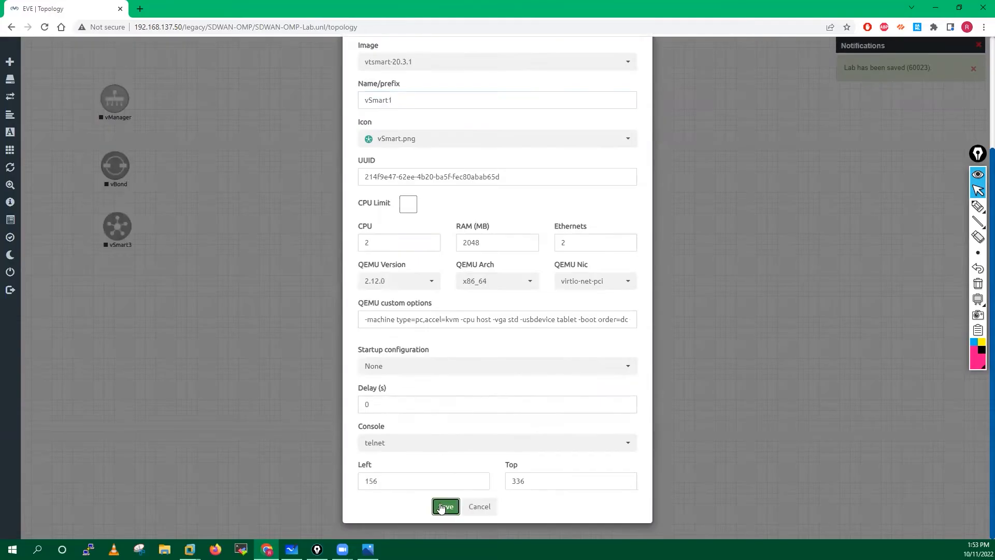
left_click(443, 507)
- Rename the remaining vSmart node as vSmart2 and place it below vSmart1 in the controller column
right_click(417, 134)
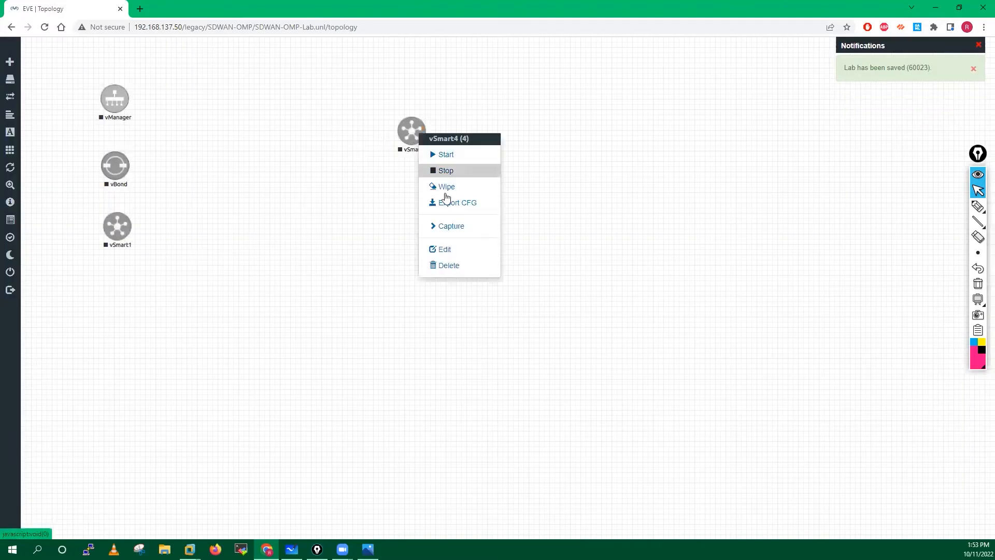
left_click(444, 250)
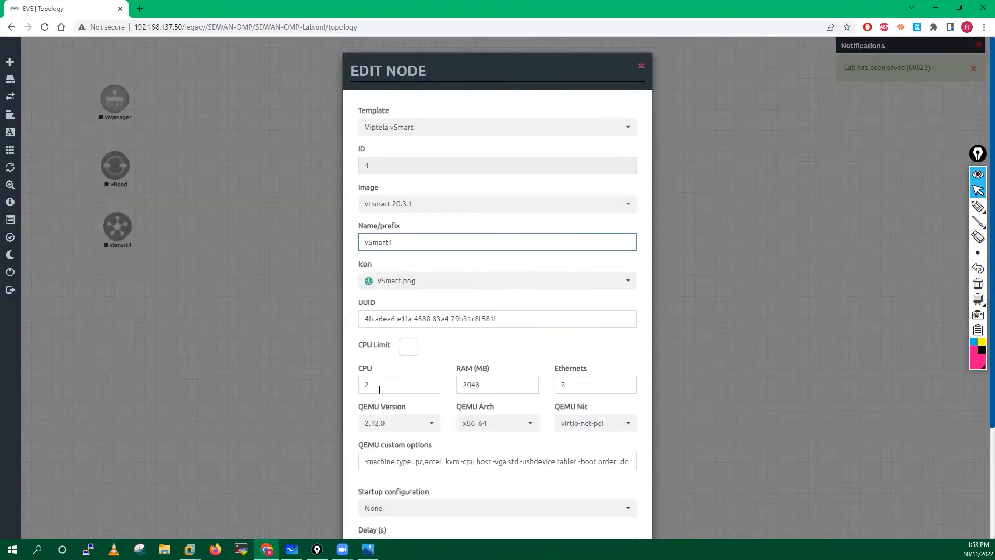
left_click(379, 389)
left_click(397, 241)
scroll(400, 254, "down", 3)
left_click(444, 506)
left_click_drag(411, 136, 119, 302)
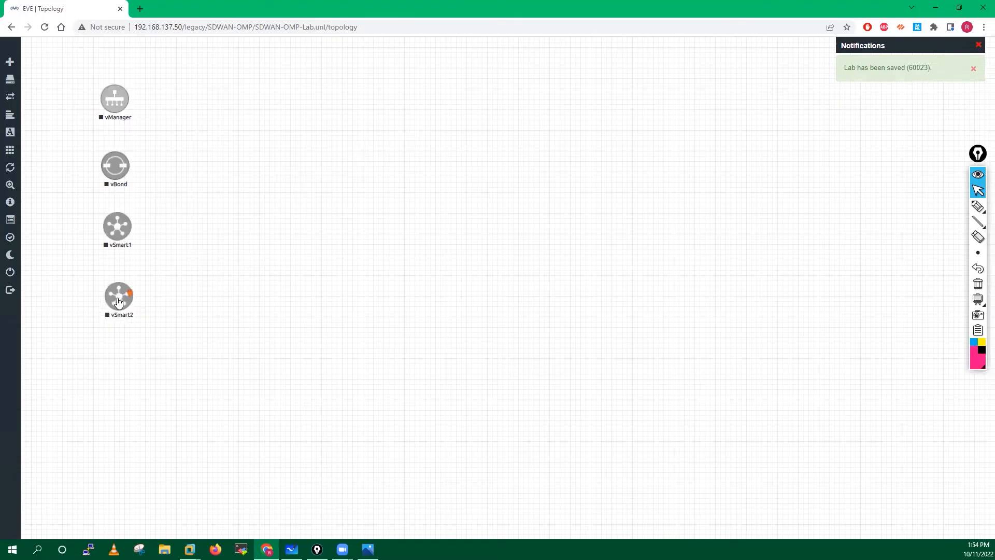
- Add a network of type Management(Cloud0) named MGMT and place it to the left of the controller column
right_click(333, 142)
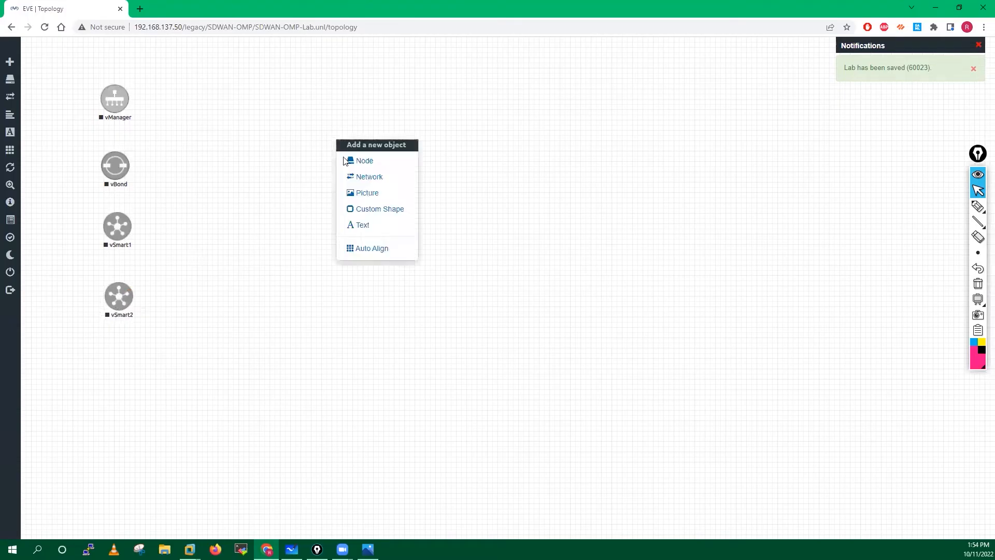
left_click(364, 177)
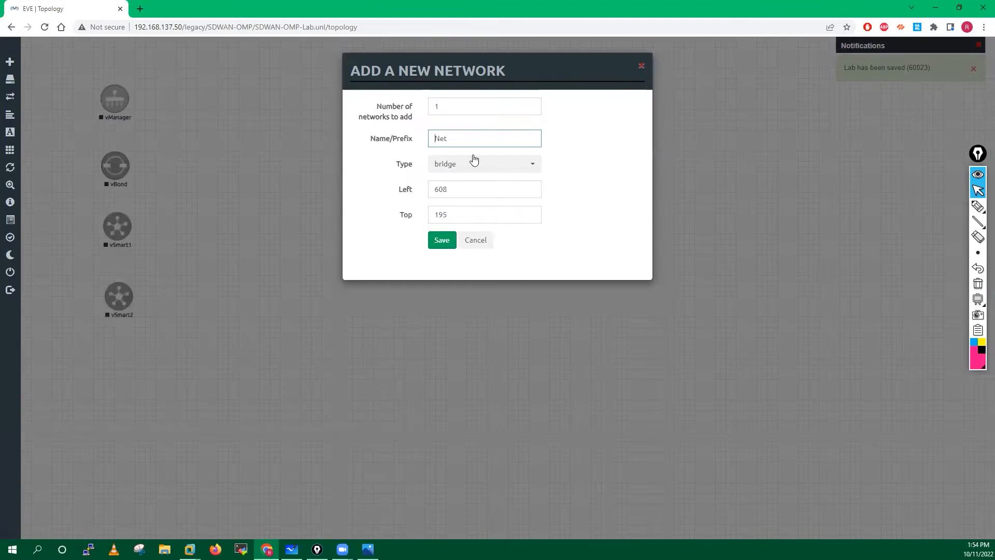
left_click(464, 163)
left_click(468, 223)
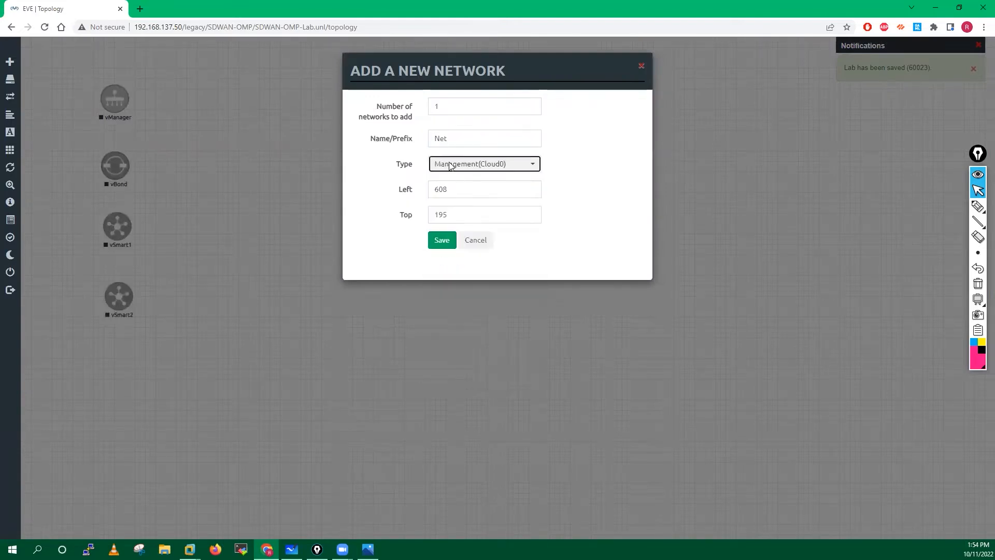
left_click_drag(453, 138, 426, 144)
type("MP")
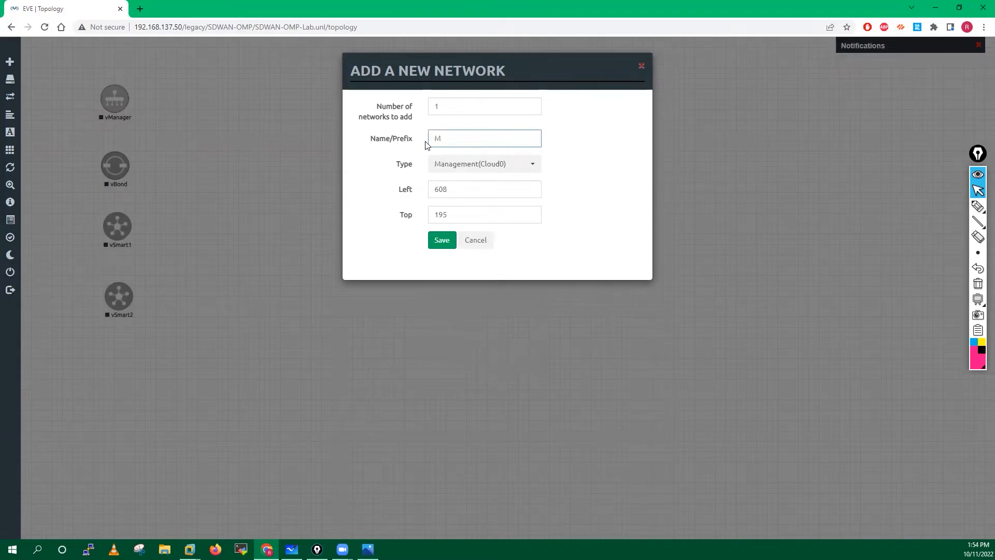
left_click(442, 242)
left_click_drag(348, 151, 41, 184)
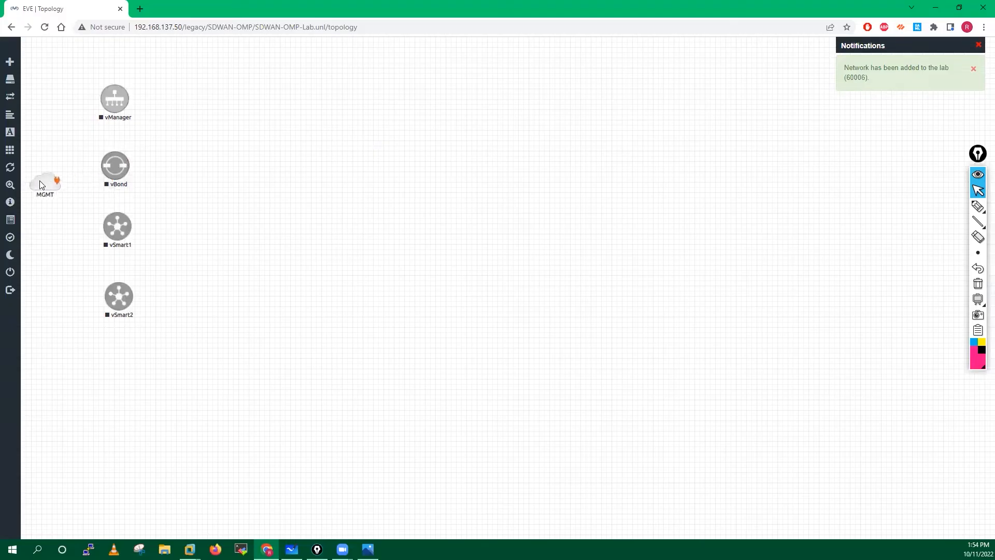
- Add a bridge network named sw to the right of the controllers and shift the MGMT cloud down level with it
right_click(435, 146)
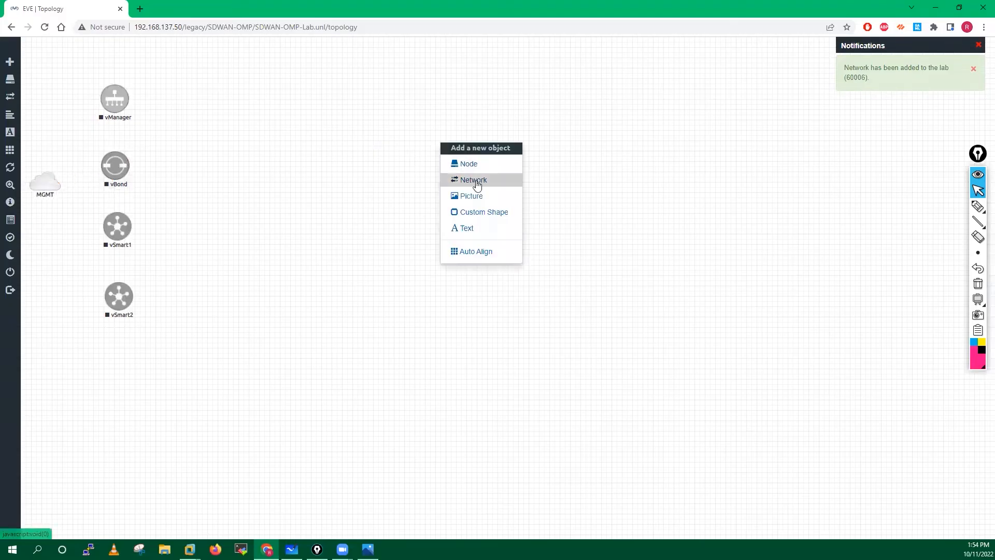
left_click(472, 186)
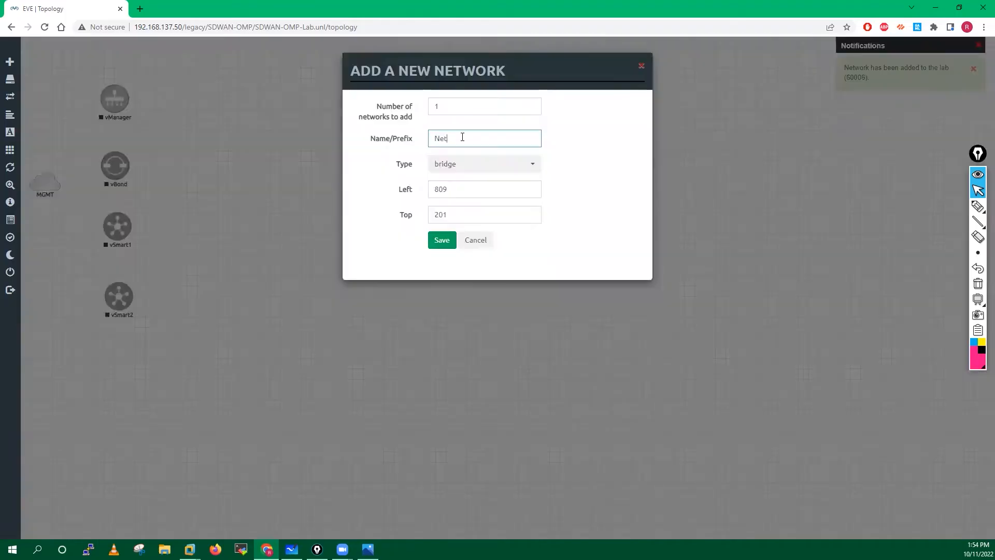
type("sw")
left_click(440, 241)
left_click_drag(461, 150, 208, 192)
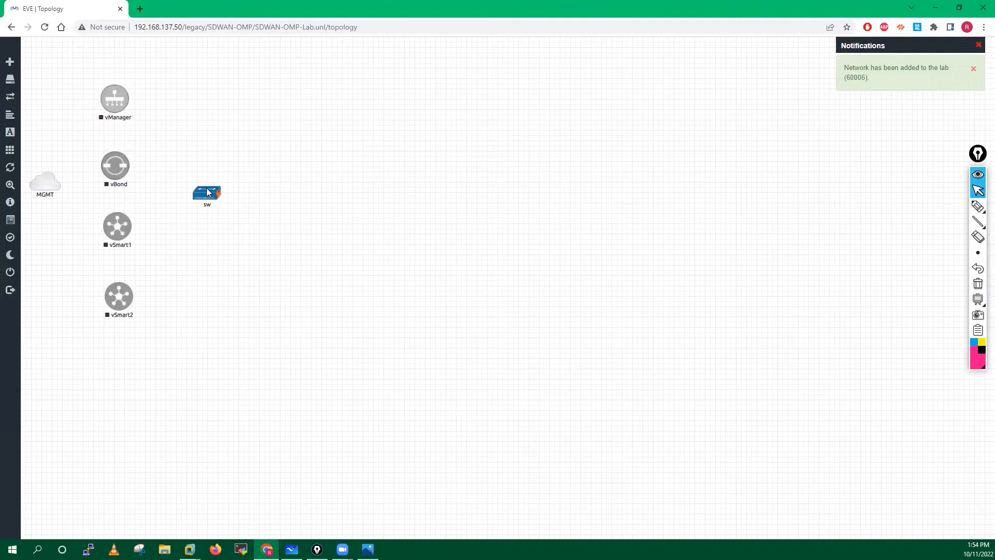
left_click_drag(56, 180, 52, 196)
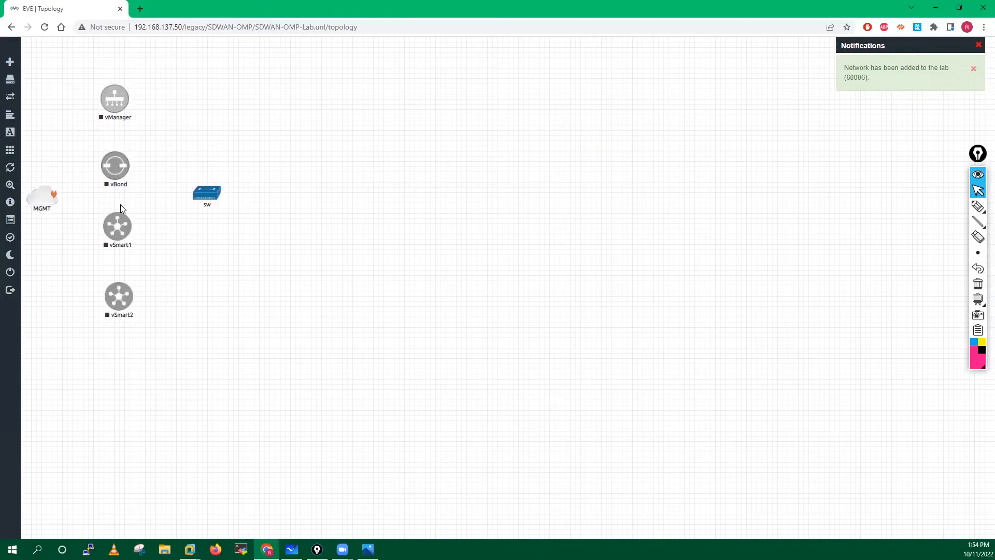
- Connect vManager's eth0 and vBond's ge0/0 interfaces to the sw network
left_click_drag(127, 96, 206, 193)
left_click(519, 302)
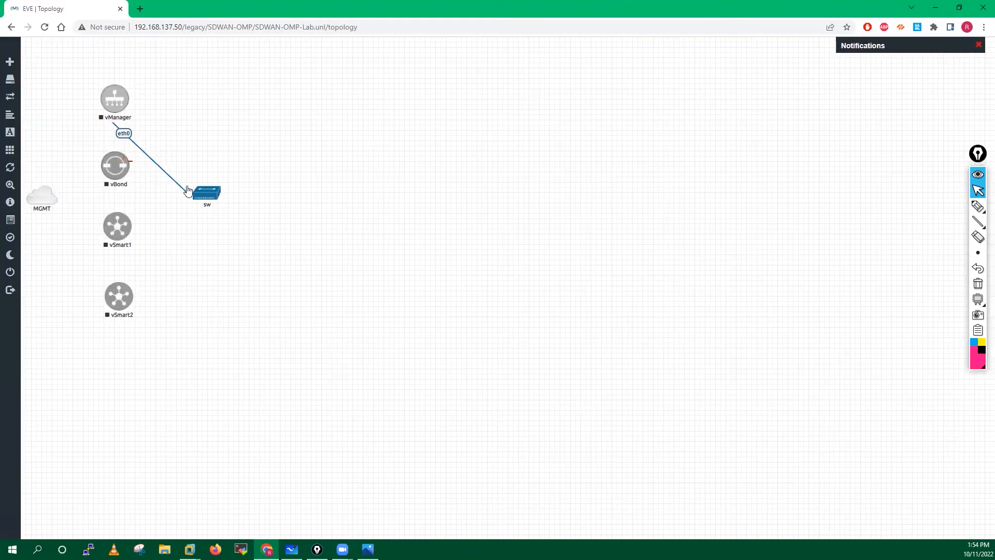
left_click_drag(126, 172, 210, 198)
left_click(491, 188)
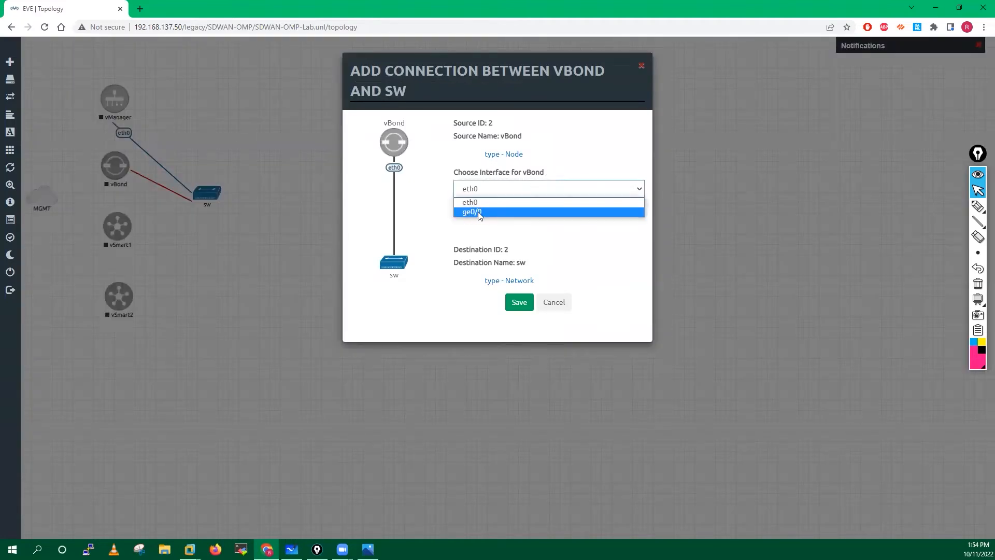
left_click(479, 213)
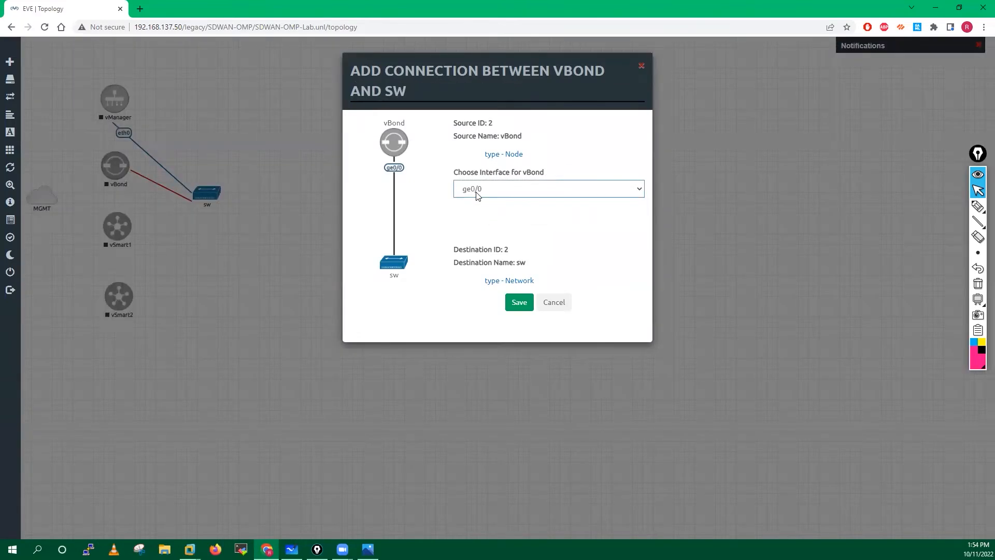
left_click(476, 193)
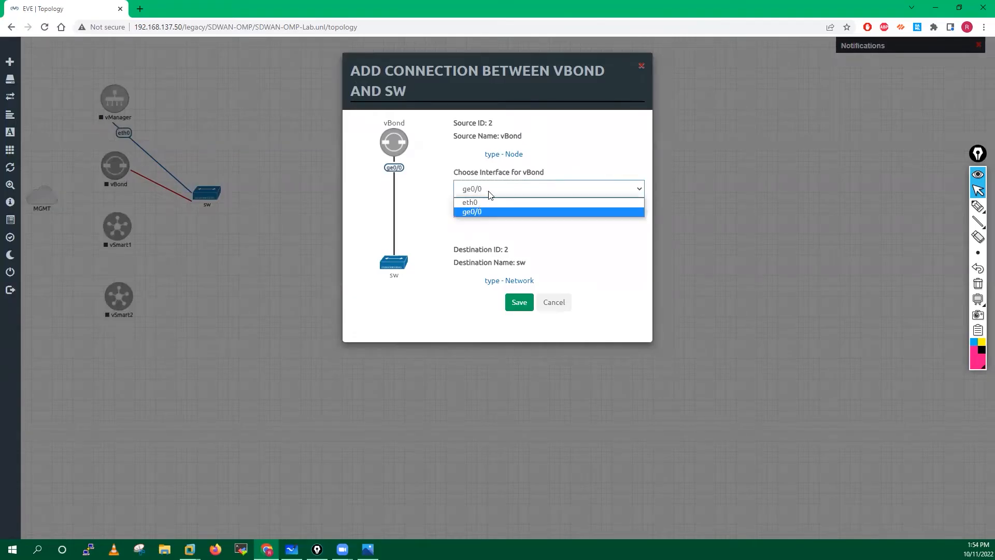
left_click(428, 212)
left_click(519, 302)
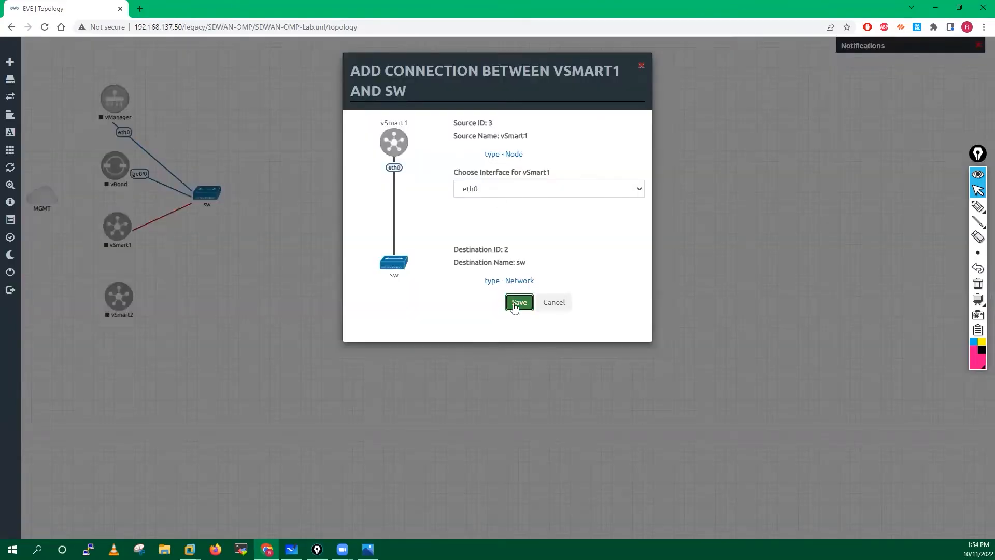
- Connect the eth0 interfaces of vSmart1 and vSmart2 to the sw network
left_click(517, 302)
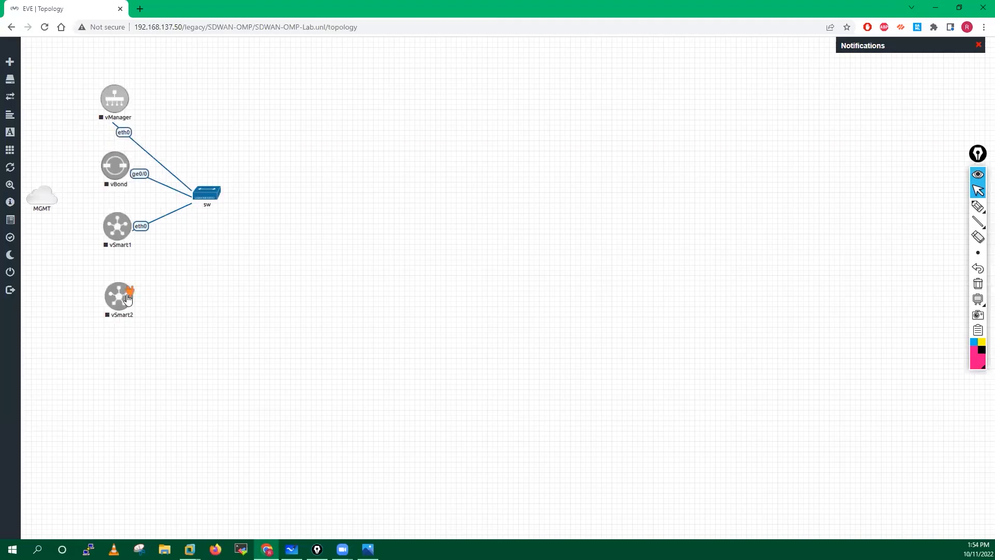
left_click_drag(129, 291, 215, 196)
left_click(518, 303)
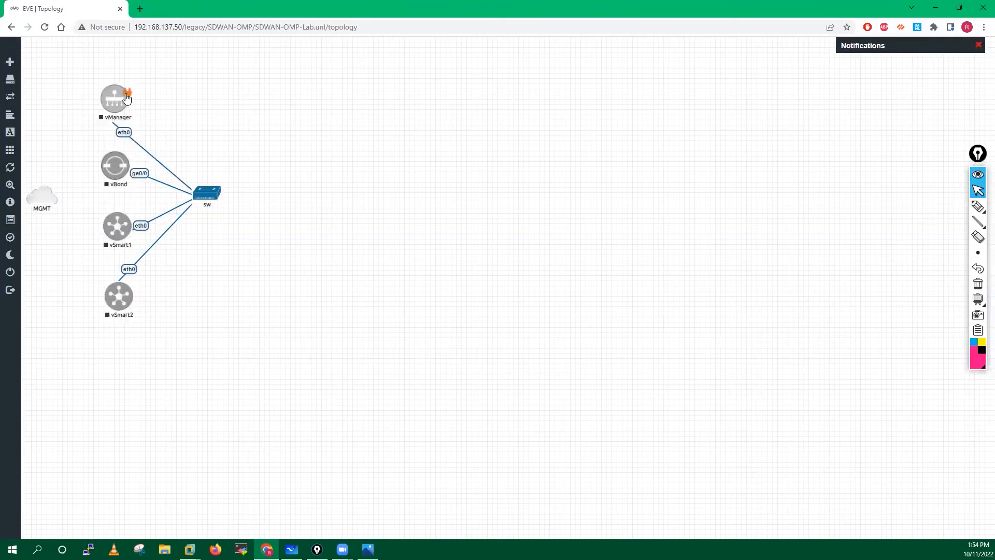
- Connect vManager's eth1 and vBond's eth0 interfaces to the MGMT cloud
left_click_drag(122, 94, 45, 200)
left_click(518, 303)
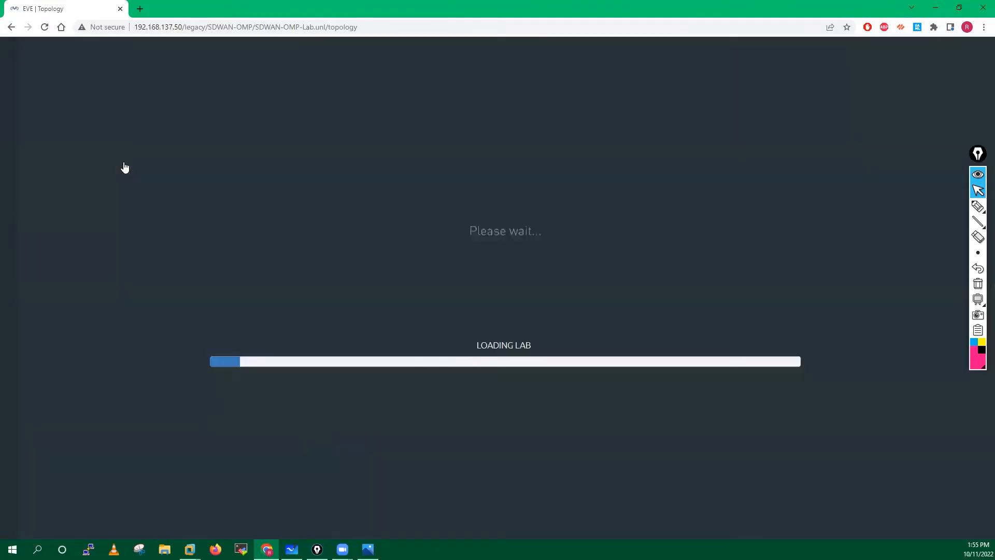
left_click_drag(125, 162, 37, 205)
left_click(519, 303)
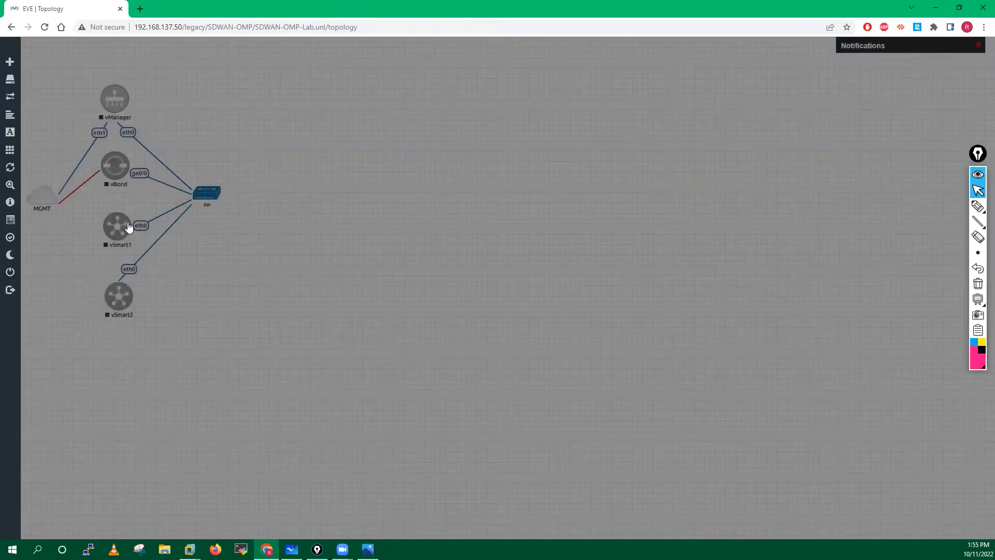
- Connect the eth1 interfaces of vSmart1 and vSmart2 to the MGMT cloud
left_click_drag(129, 227, 45, 205)
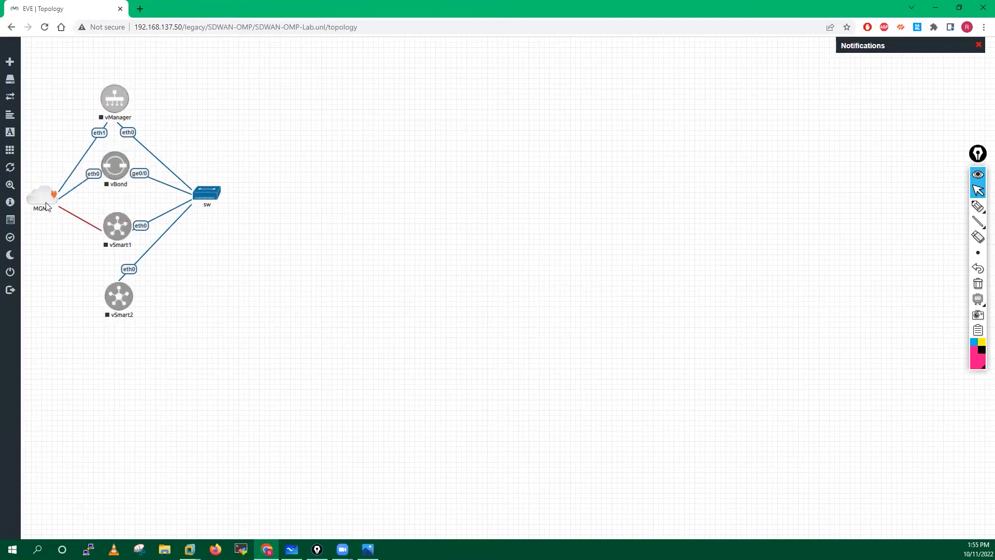
left_click(523, 304)
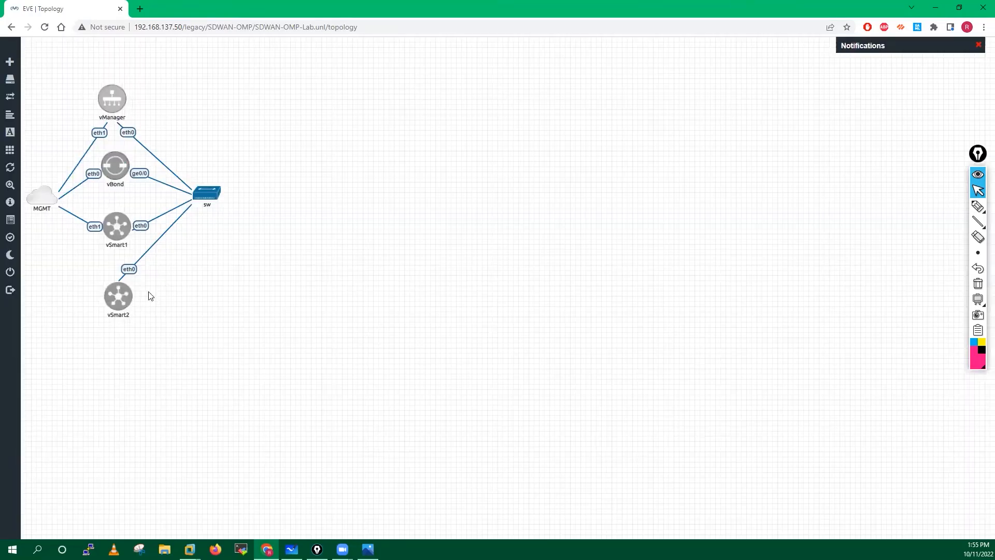
left_click_drag(134, 294, 43, 203)
left_click(511, 304)
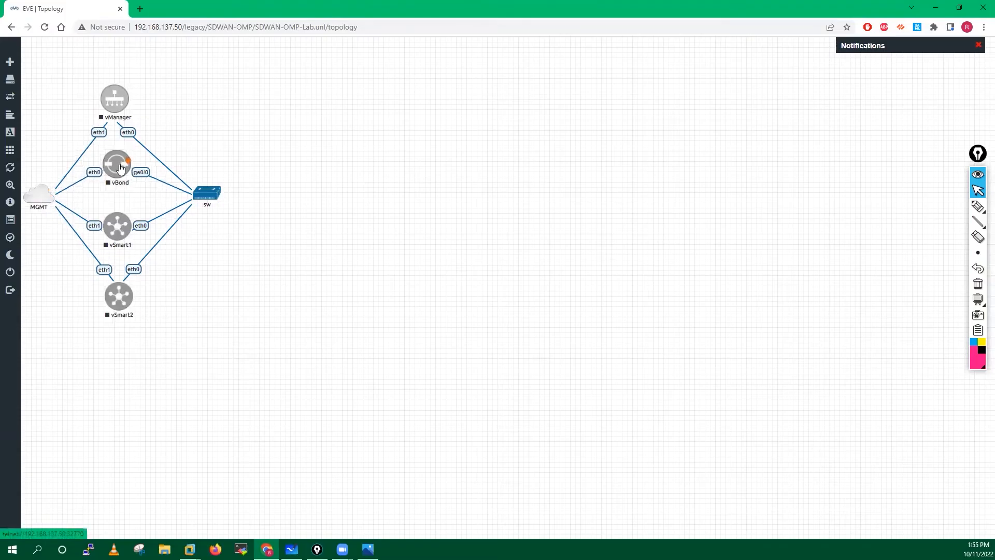
- Start a custom shape in the empty canvas area, with type circle and a dashed border
right_click(365, 192)
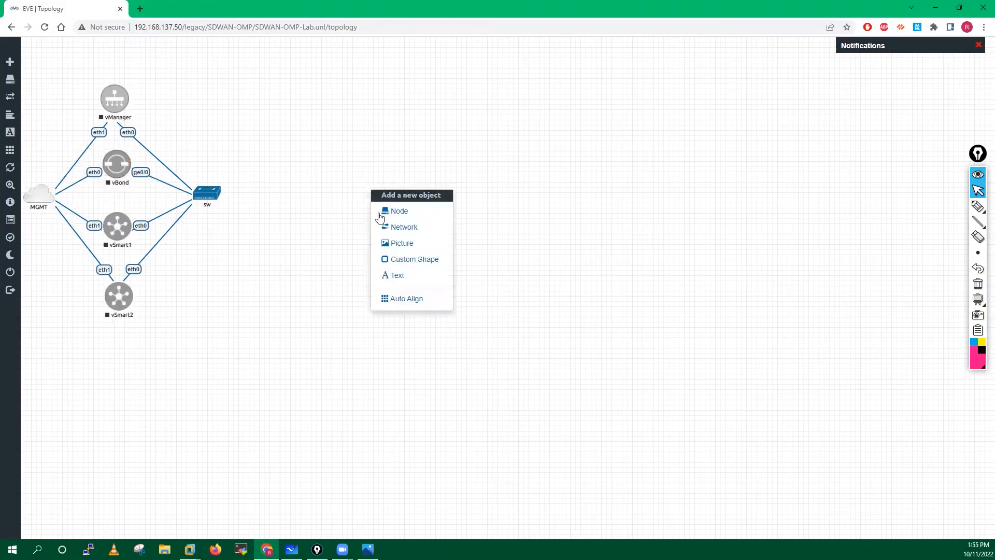
left_click(406, 264)
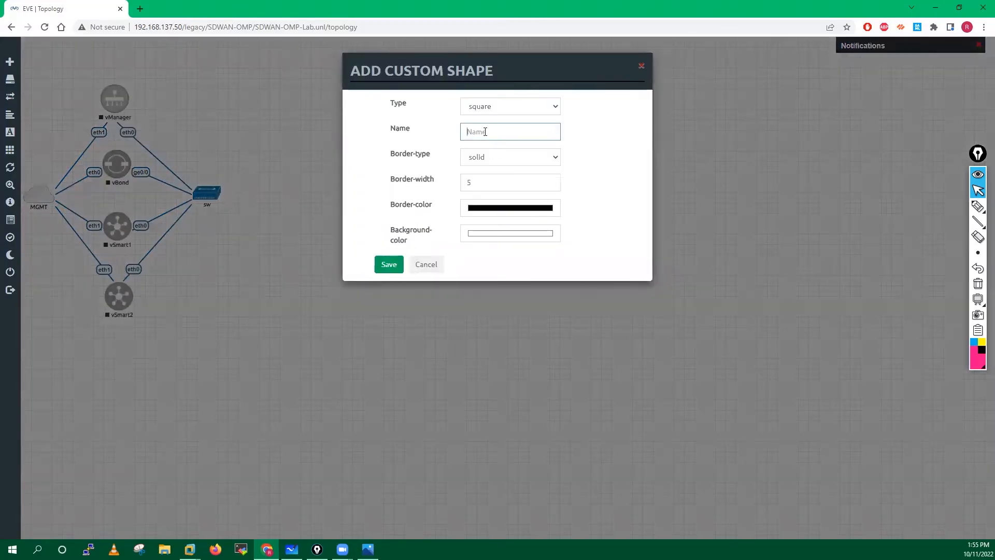
left_click(485, 155)
left_click(482, 172)
left_click(478, 108)
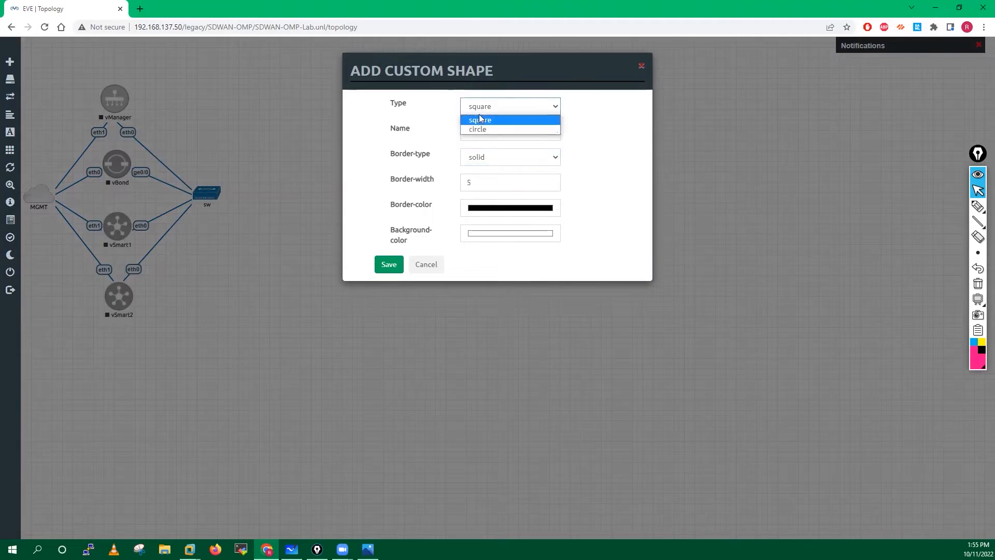
left_click(478, 129)
left_click(481, 161)
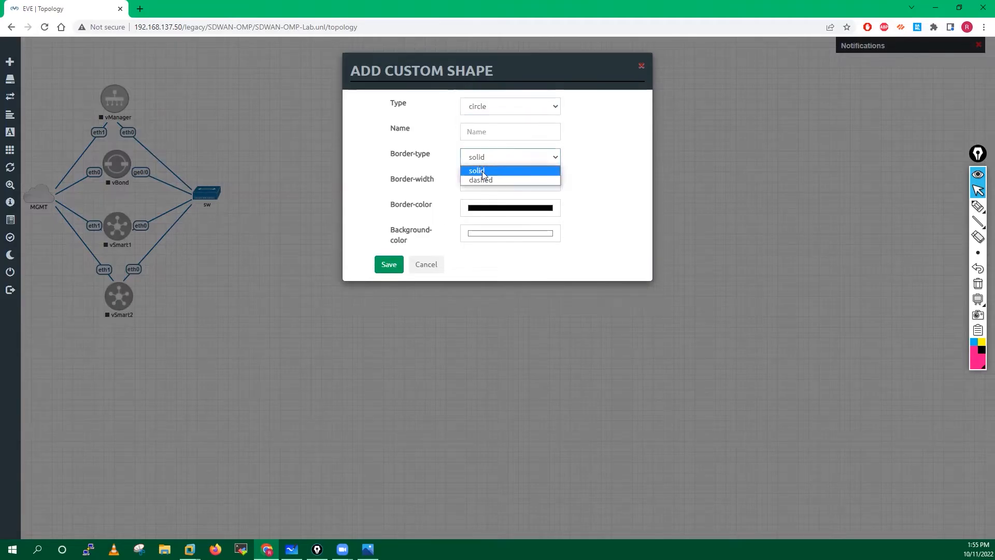
left_click(483, 180)
- Try a green border colour (RGB 0, 255, 0) for the circle
left_click(491, 212)
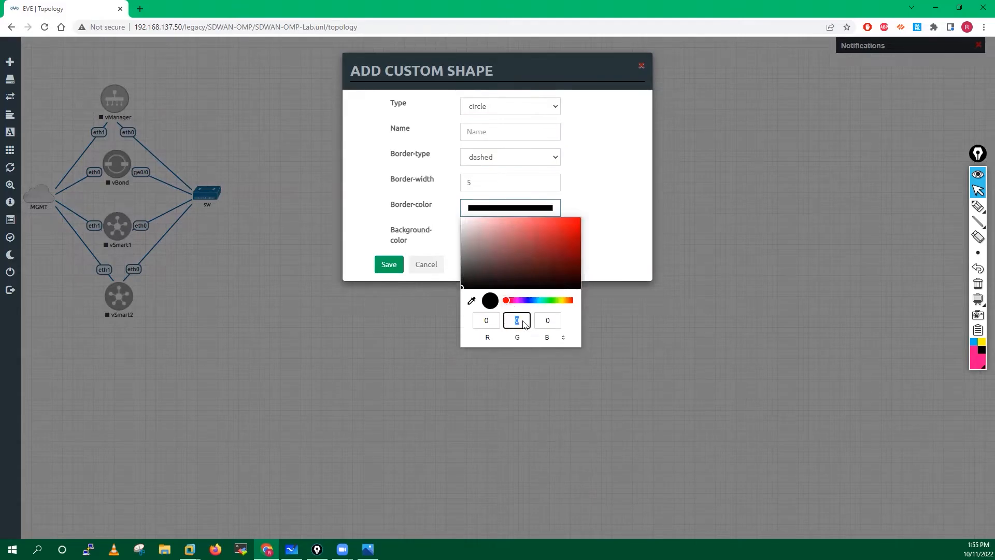
type("255")
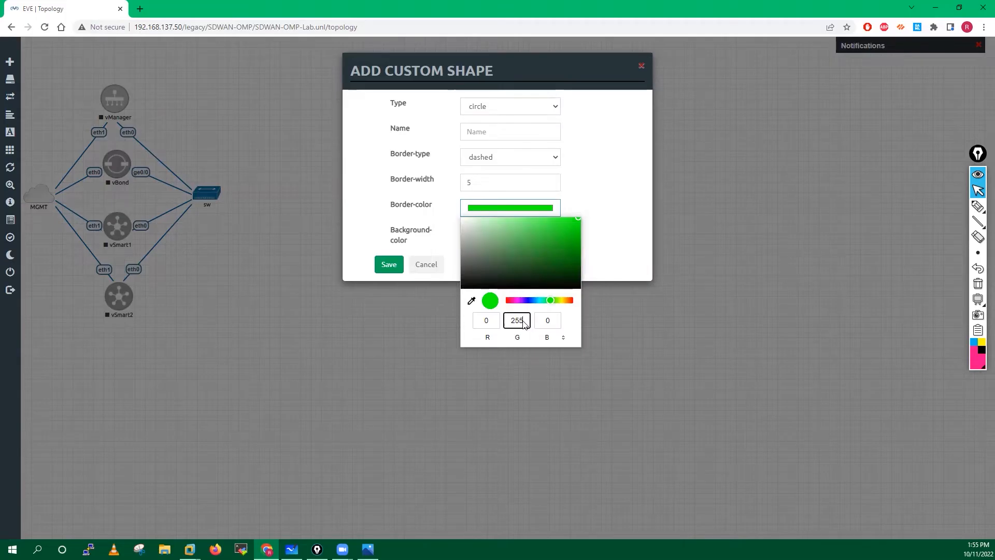
left_click(622, 222)
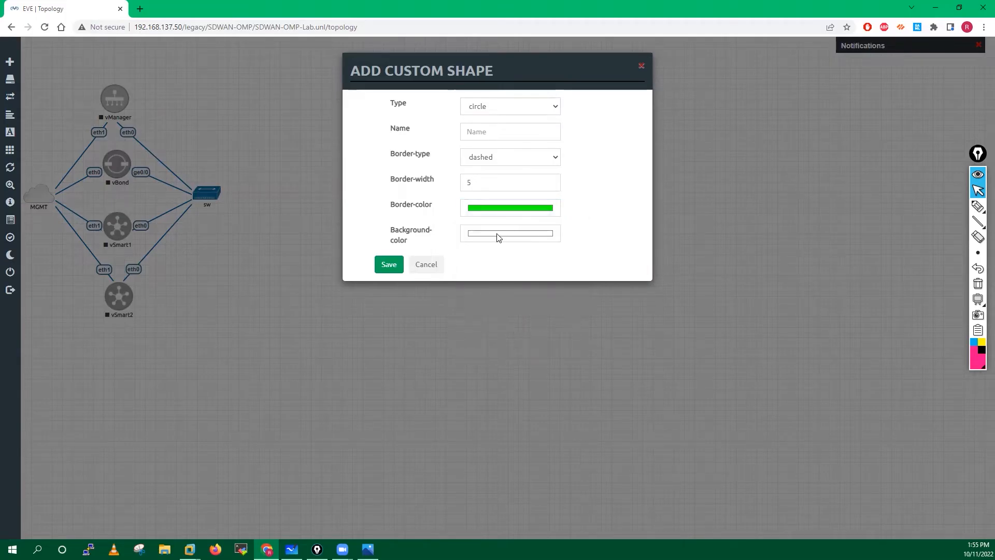
- Set the circle's background colour to green (RGB 0, 255, 0)
left_click(497, 237)
double_click(490, 353)
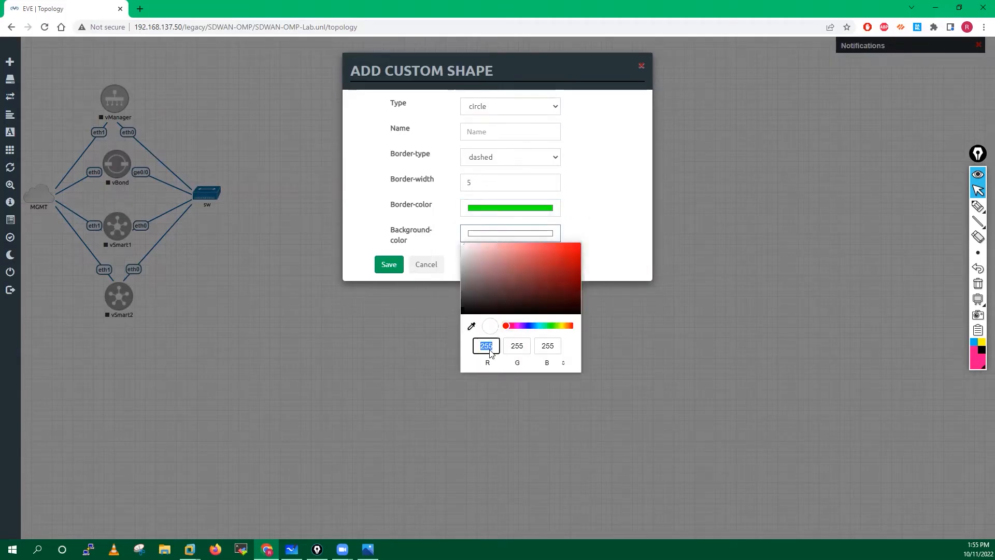
type("0")
double_click(549, 348)
type("0")
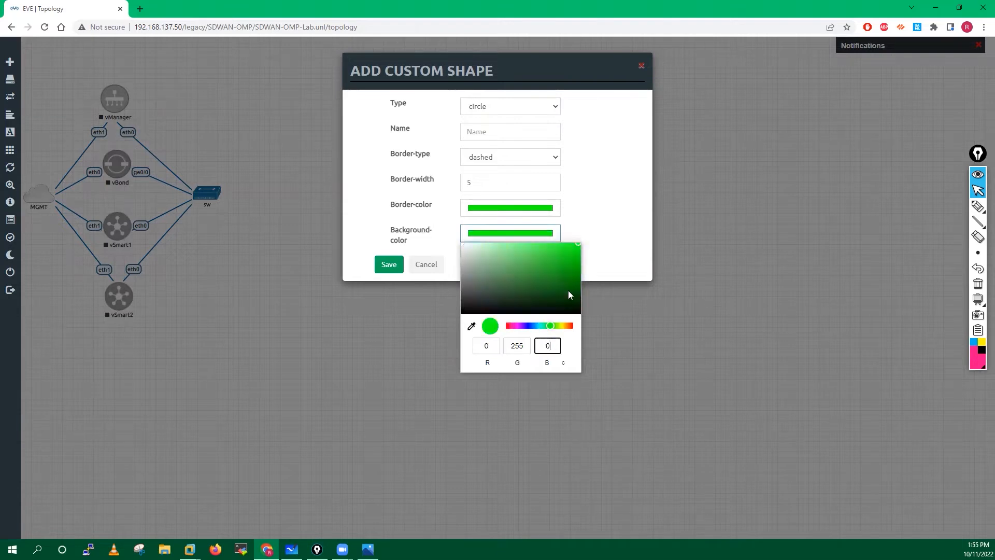
- Set the circle's border colour to black (RGB 0, 0, 0) and save the shape
left_click(515, 210)
left_click(515, 209)
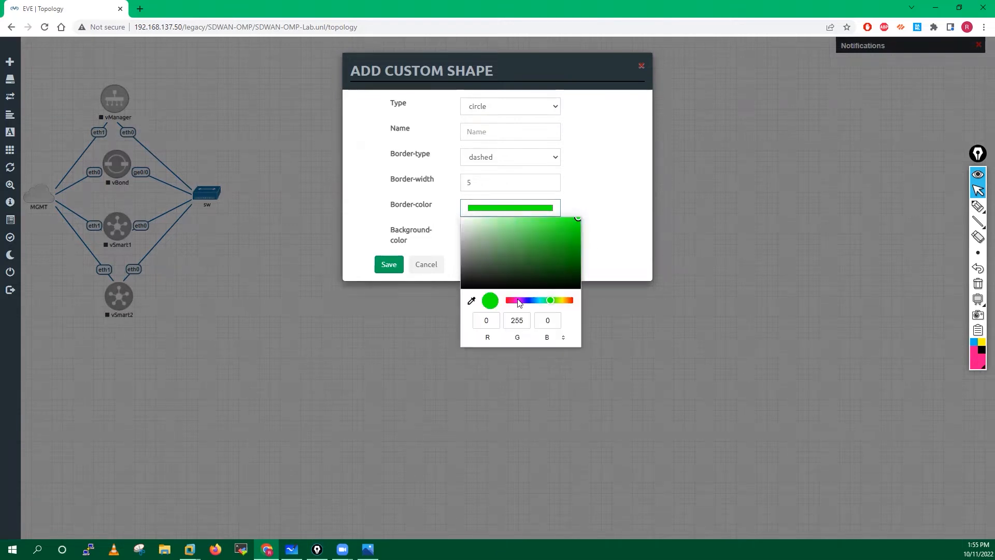
double_click(522, 324)
type("0")
left_click(602, 242)
left_click(391, 266)
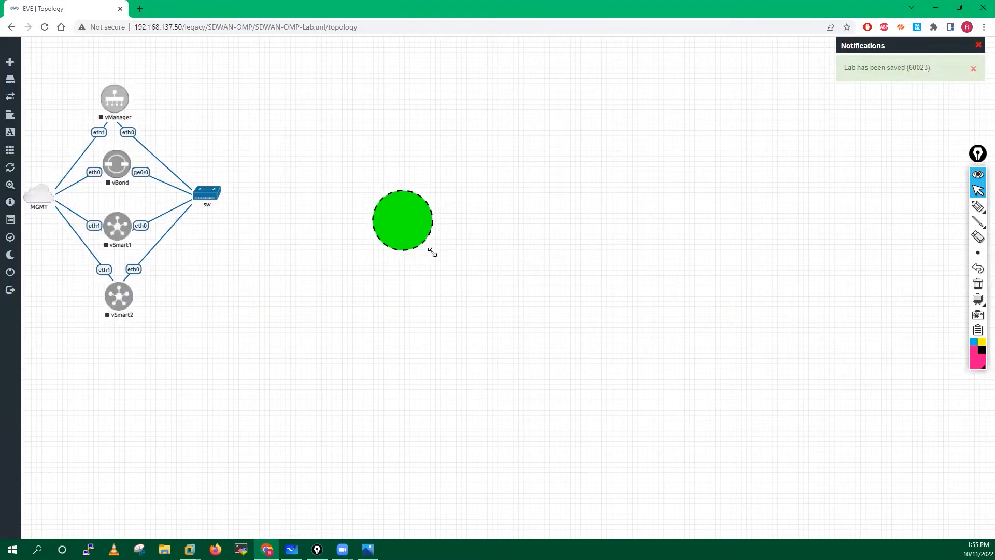
- Enlarge the green circle into a tall oval and position it behind the controllers, MGMT cloud and sw network
left_click_drag(433, 251, 562, 424)
left_click_drag(461, 317, 105, 200)
left_click_drag(212, 311, 234, 338)
left_click_drag(190, 260, 191, 267)
mouse_move(226, 318)
left_mouse_down()
mouse_move(215, 314)
mouse_move(223, 331)
left_mouse_up()
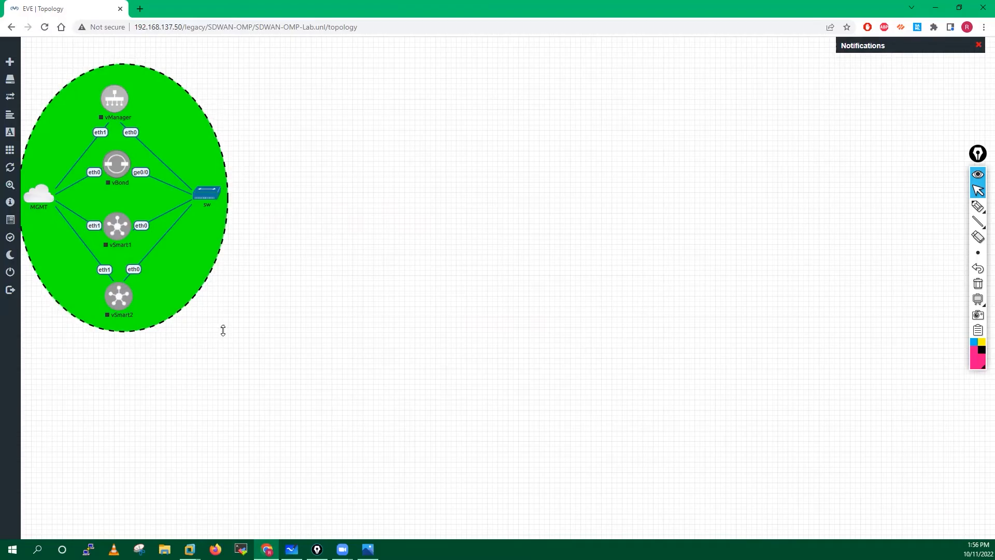
- Add a text label reading "Controllers in Cloud" and "Site-10" on two lines, in bold with font size 20
right_click(323, 134)
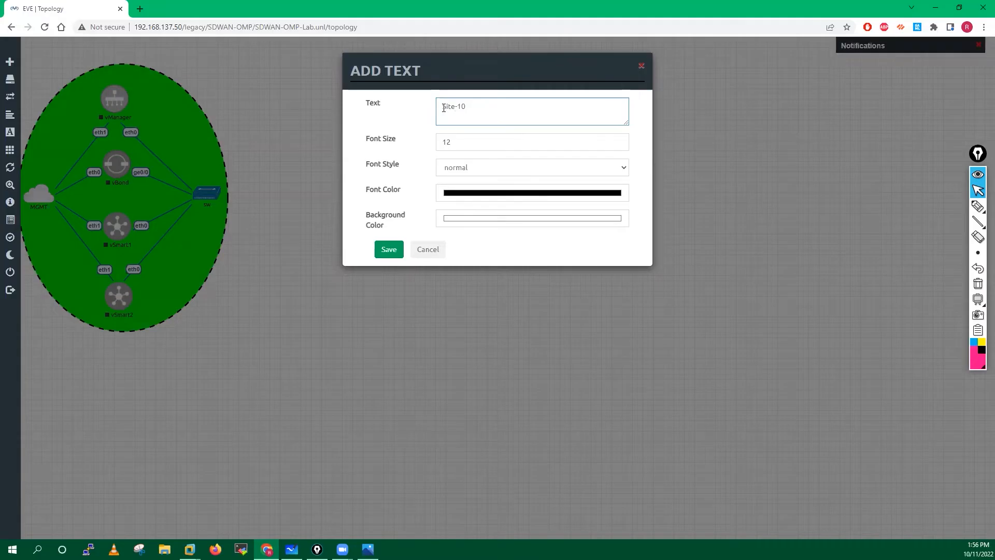
type("ontrollers in Cloud")
key("Return")
left_click(465, 152)
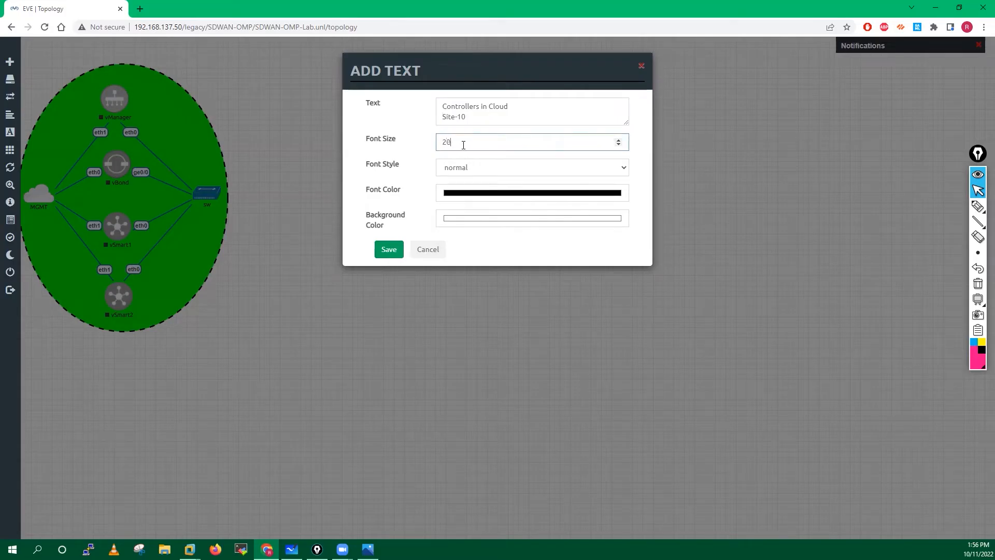
left_click(463, 167)
left_click(459, 192)
left_click(463, 194)
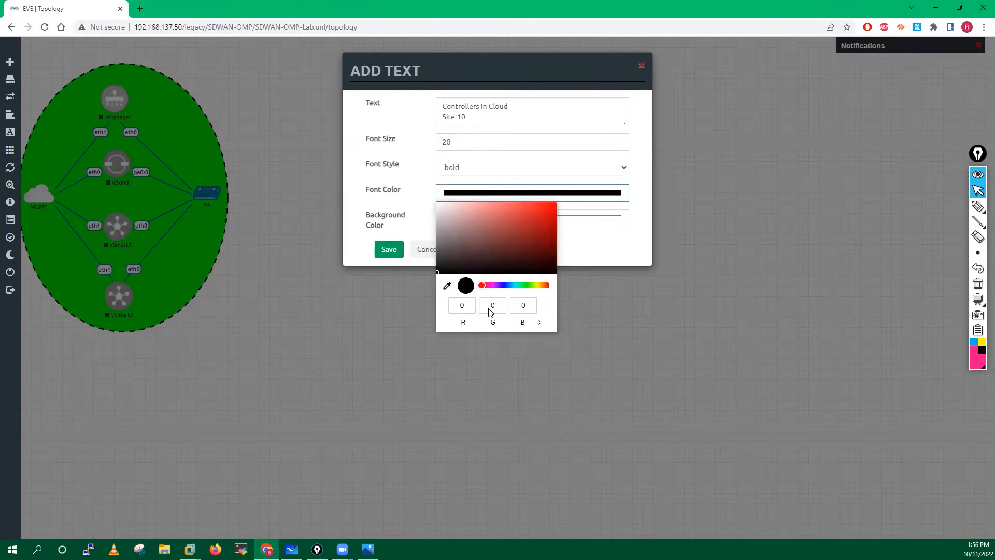
left_click(342, 203)
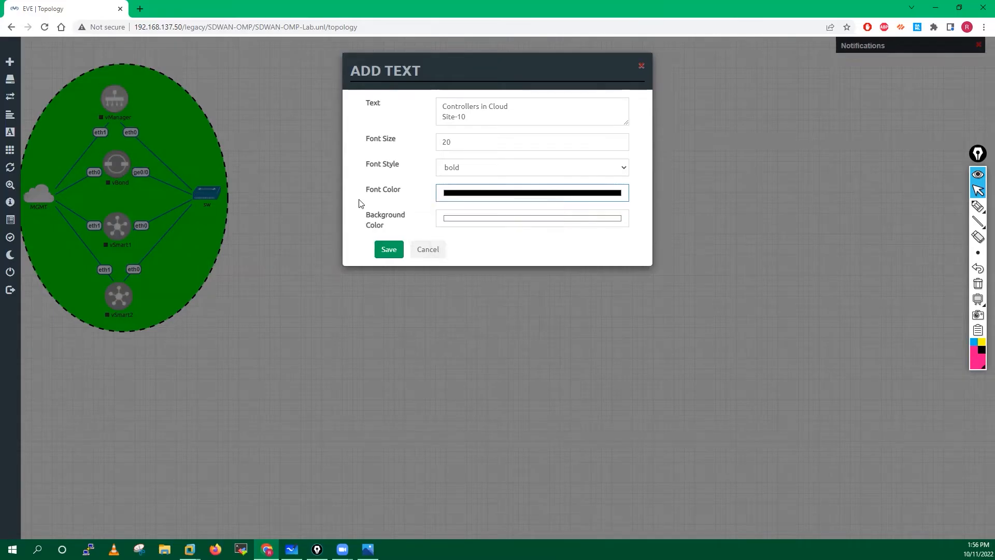
left_click(382, 250)
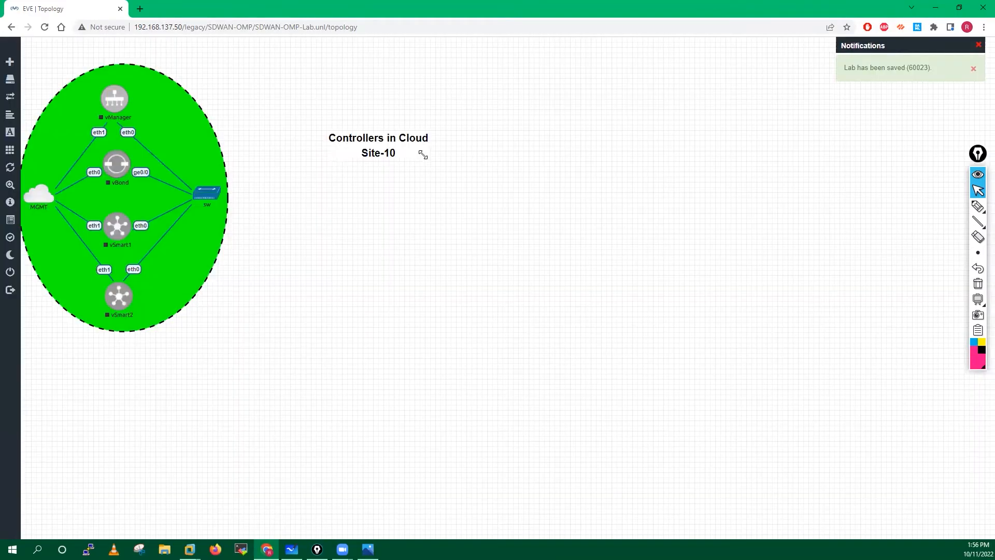
- Widen the "Controllers in Cloud Site-10" label and place it above vManager at the top of the green oval
left_click_drag(424, 158, 470, 156)
left_click_drag(391, 141, 111, 60)
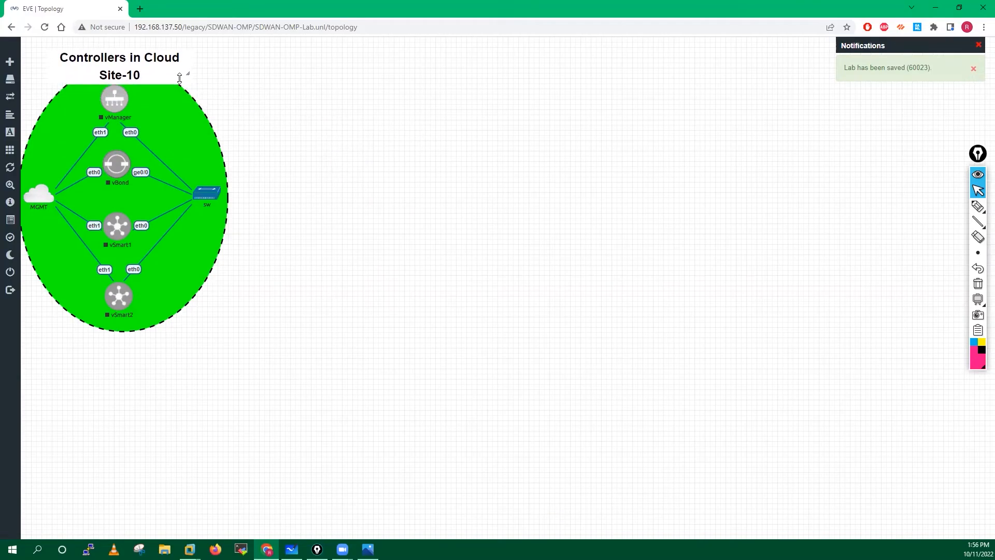
mouse_move(185, 71)
left_mouse_down()
mouse_move(171, 67)
mouse_move(179, 73)
left_mouse_up()
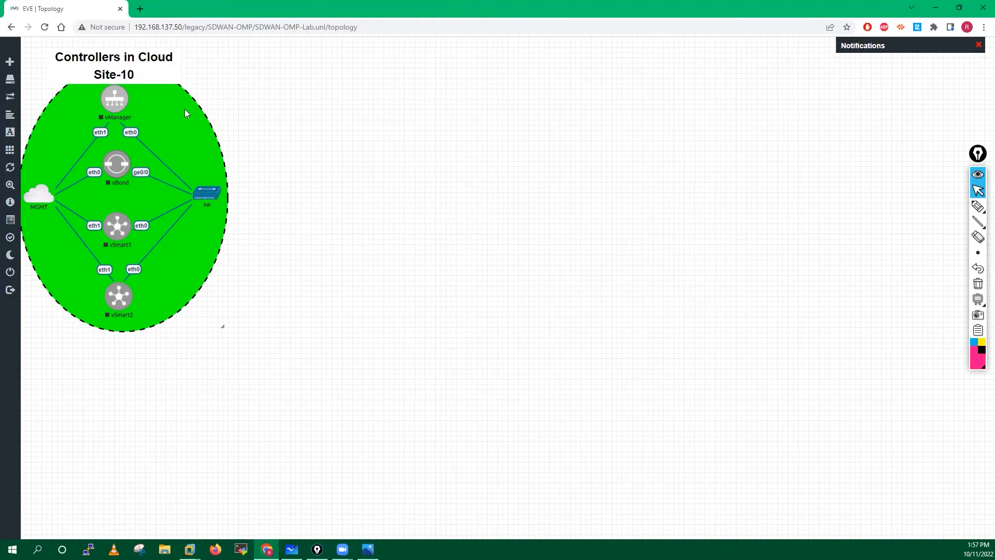
- Enlarge and shift the green oval so it sits behind the label and all controllers, and adjust the label above vManager
left_click_drag(222, 321, 282, 321)
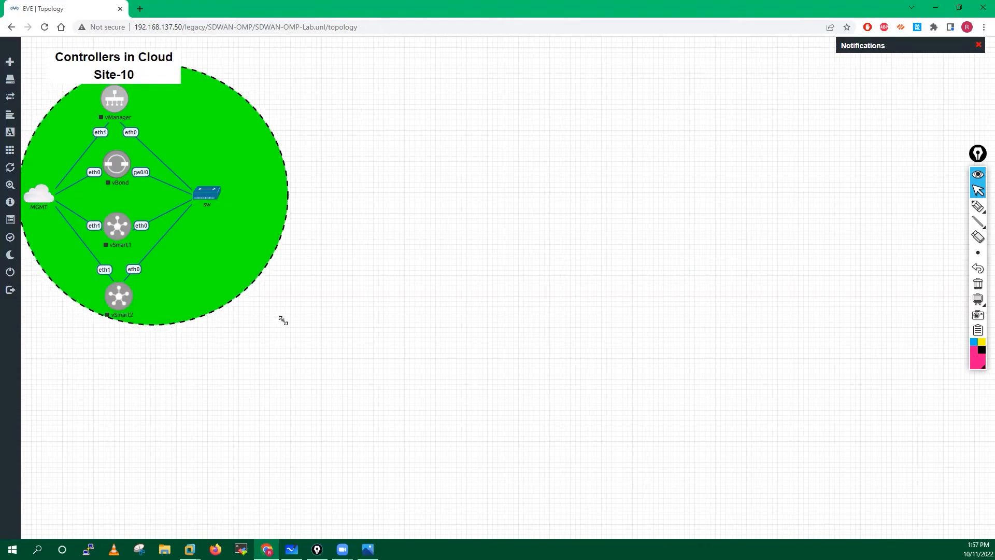
left_click_drag(202, 113, 183, 88)
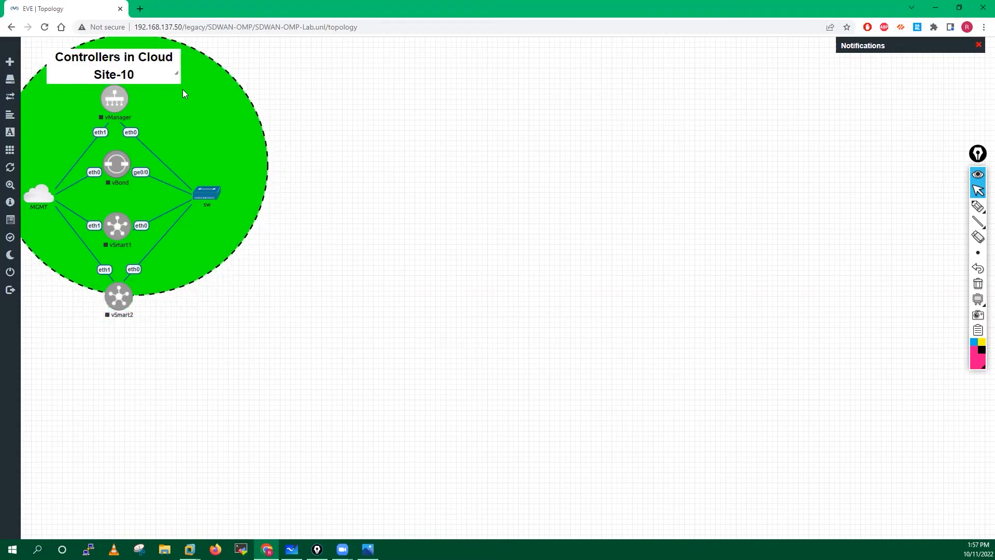
left_click_drag(264, 296, 251, 348)
left_click_drag(215, 211, 204, 148)
left_click_drag(171, 78, 133, 59)
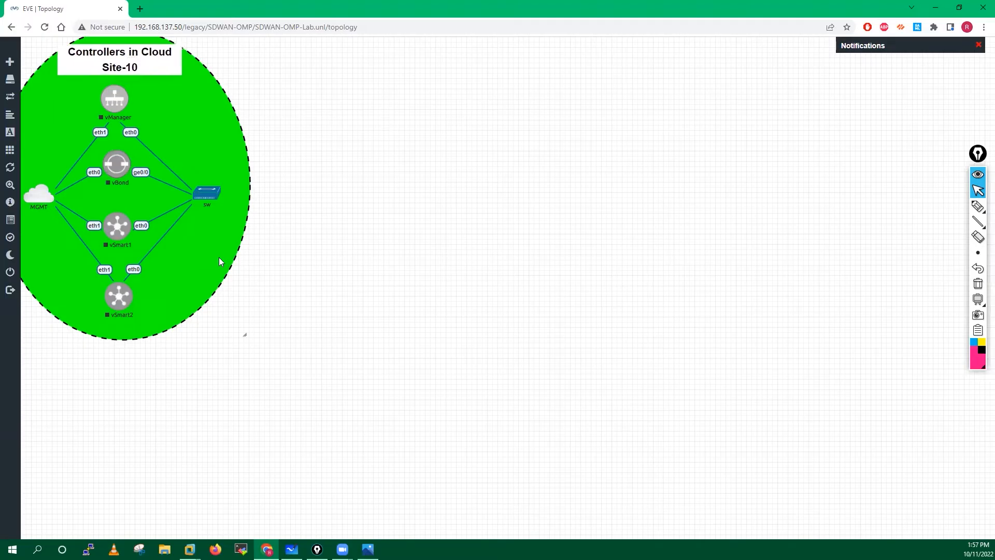
mouse_move(244, 331)
left_mouse_down()
mouse_move(226, 331)
mouse_move(251, 334)
mouse_move(243, 340)
left_mouse_up()
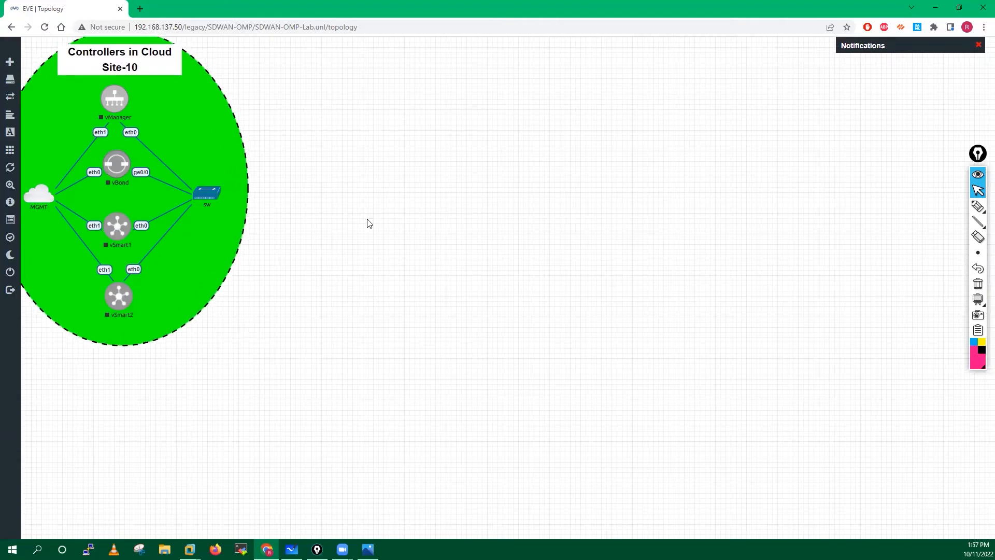
- Start a new node from the Cisco IOS 3725 (Dynamips) template and name it PE-Router
right_click(369, 196)
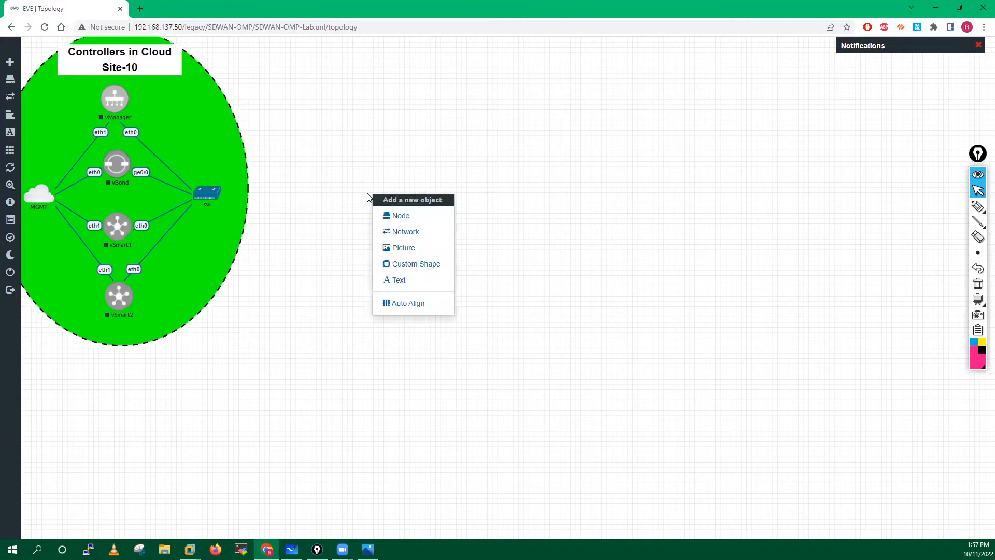
left_click(399, 215)
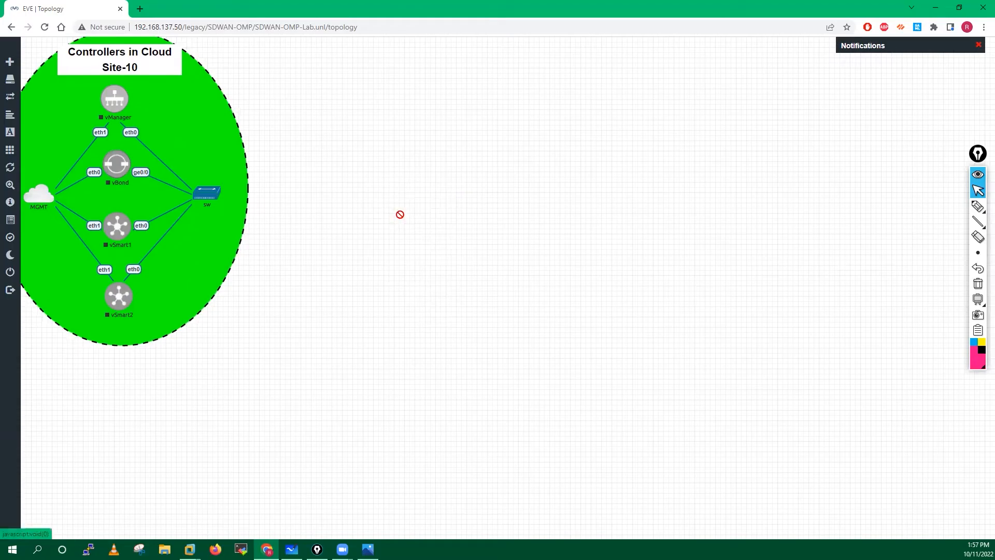
type("ios")
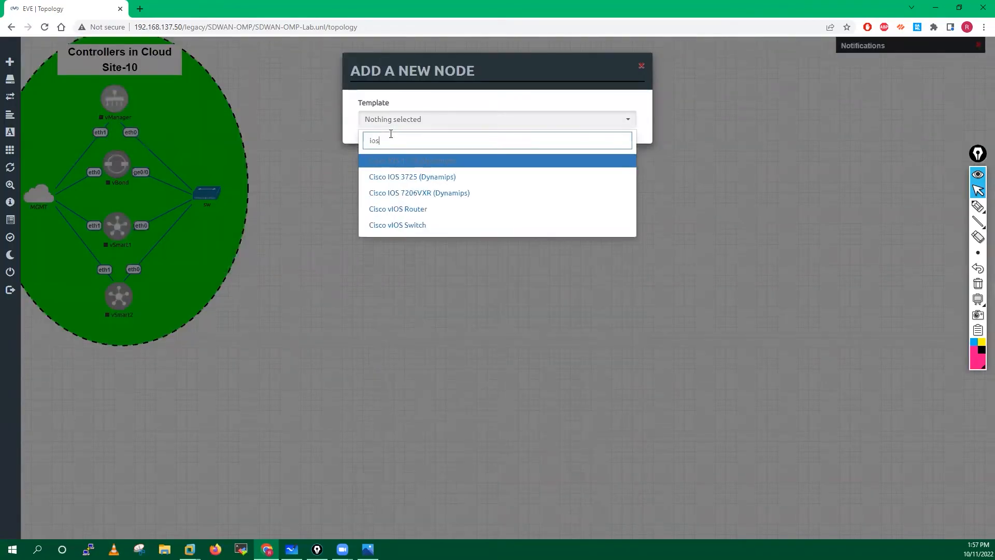
left_click(402, 176)
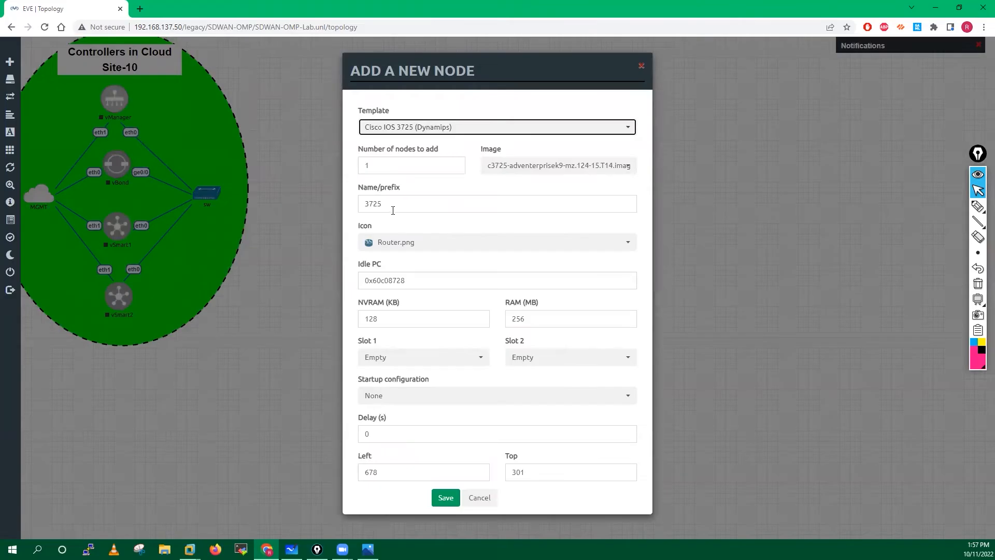
type("PE-")
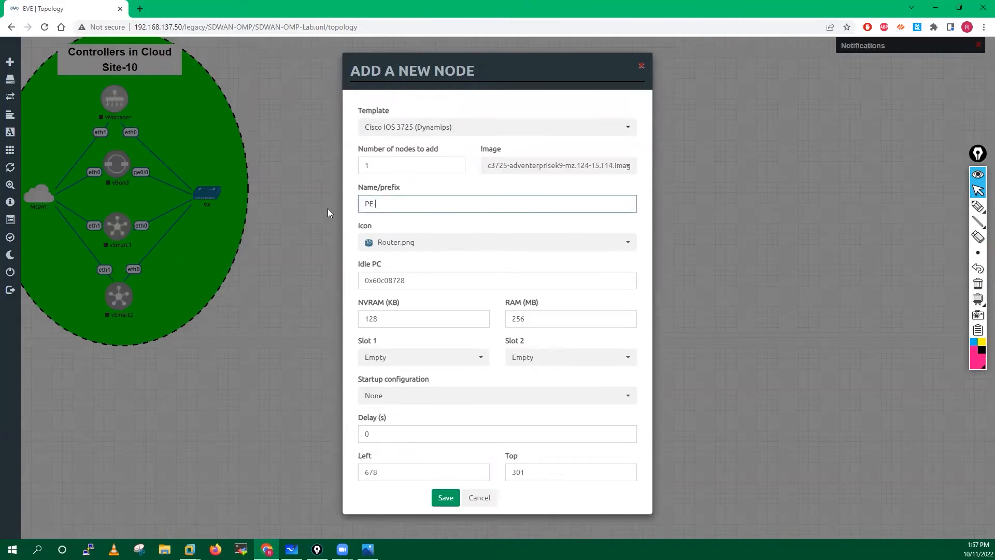
type("Router")
- Equip Slot 1 and Slot 2 of the PE-Router node with NM-16ESW modules and save the node
left_click(444, 357)
left_click(400, 409)
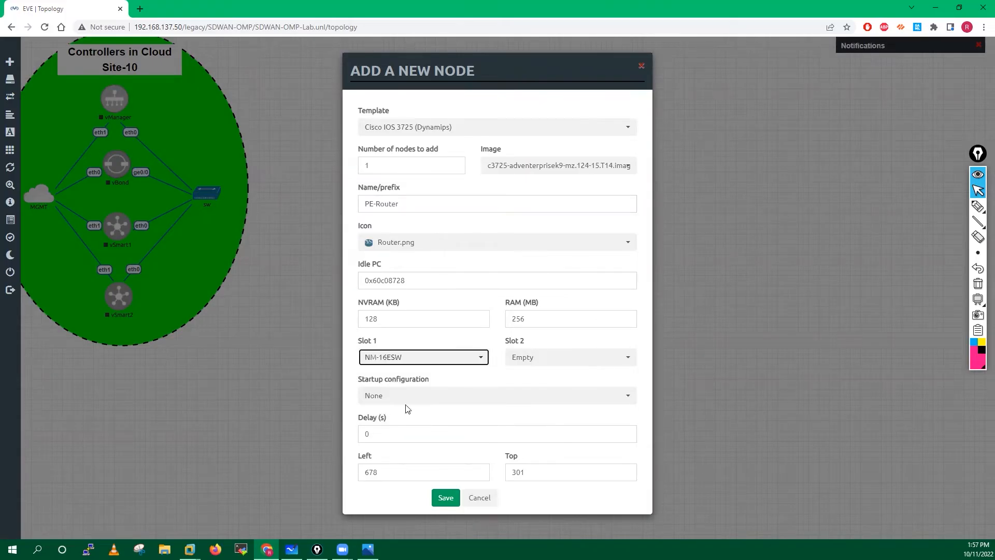
left_click(544, 363)
left_click(534, 411)
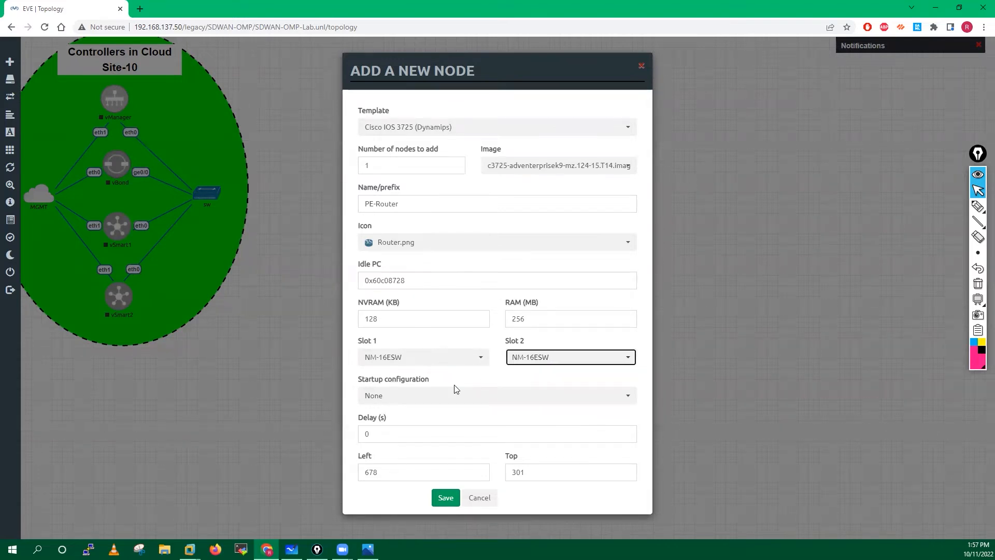
left_click(452, 501)
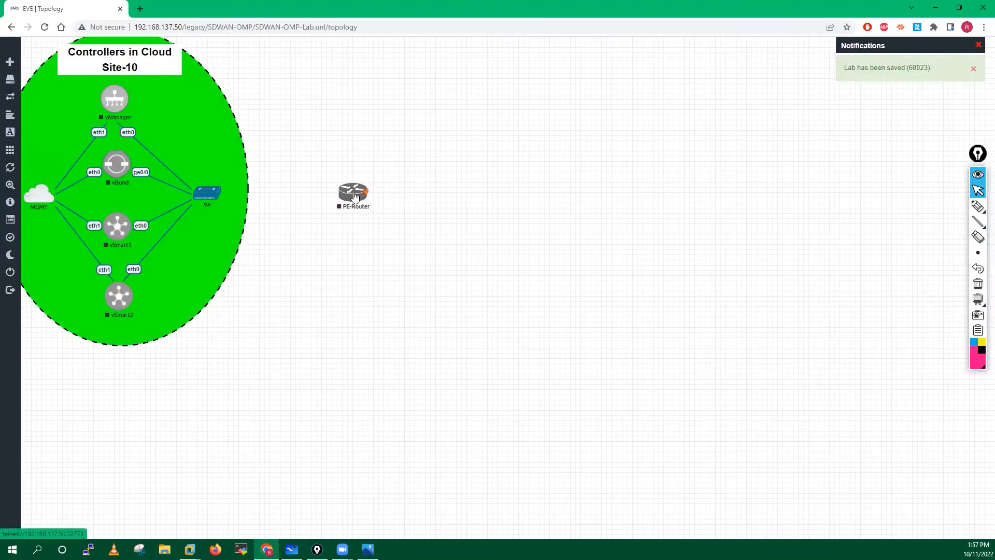
- Connect PE-Router's fa0/0 interface to the sw network and move PE-Router slightly closer to the green oval
left_click_drag(360, 196, 209, 193)
left_click(510, 304)
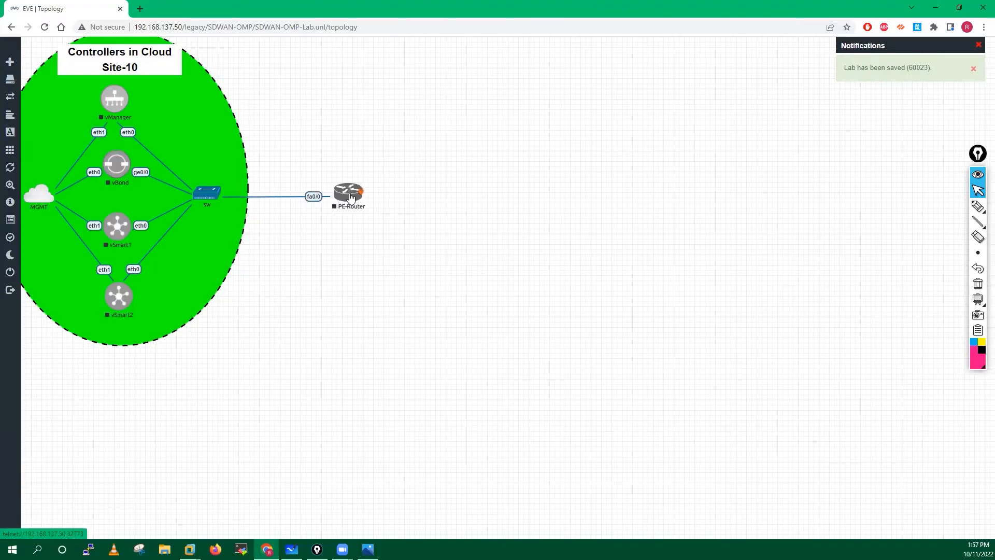
left_click_drag(354, 198, 334, 200)
- Start another node from the Cisco IOS 3725 (Dynamips) template and name it MPLS
right_click(534, 196)
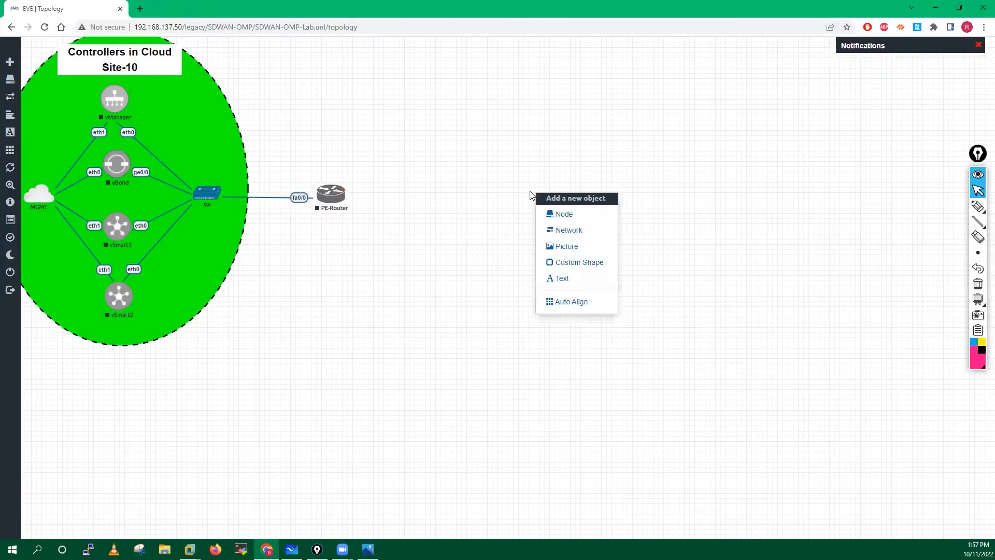
left_click(557, 214)
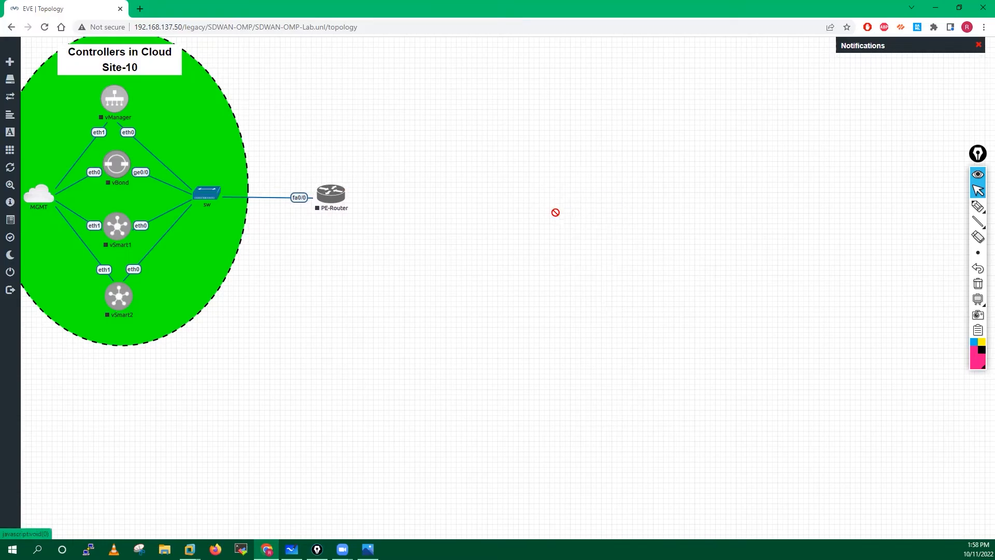
type("ios")
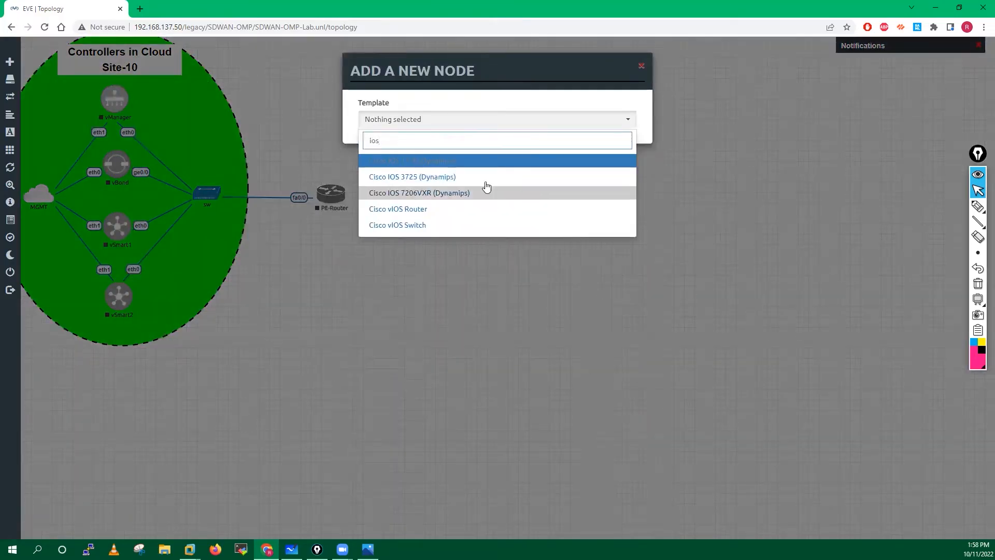
left_click(435, 179)
double_click(392, 203)
type("MPLS")
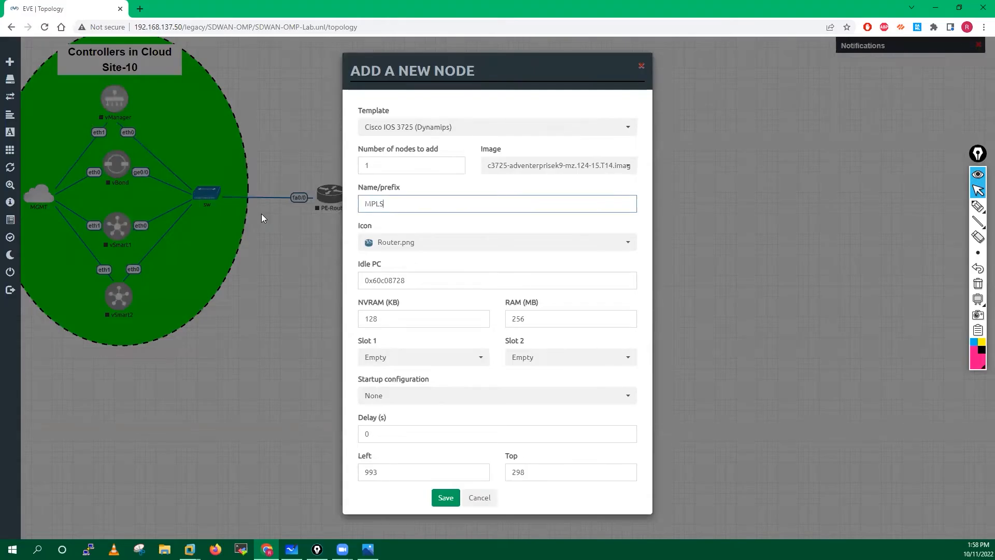
- Save the MPLS node with the XR.png icon and position it level with PE-Router, on the side away from the controllers
left_click(395, 242)
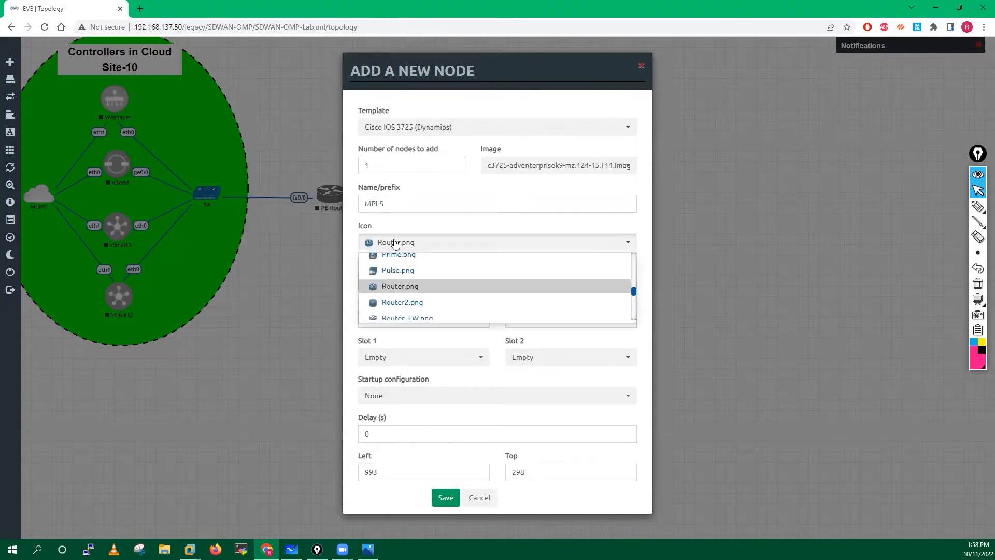
scroll(405, 301, "down", 1)
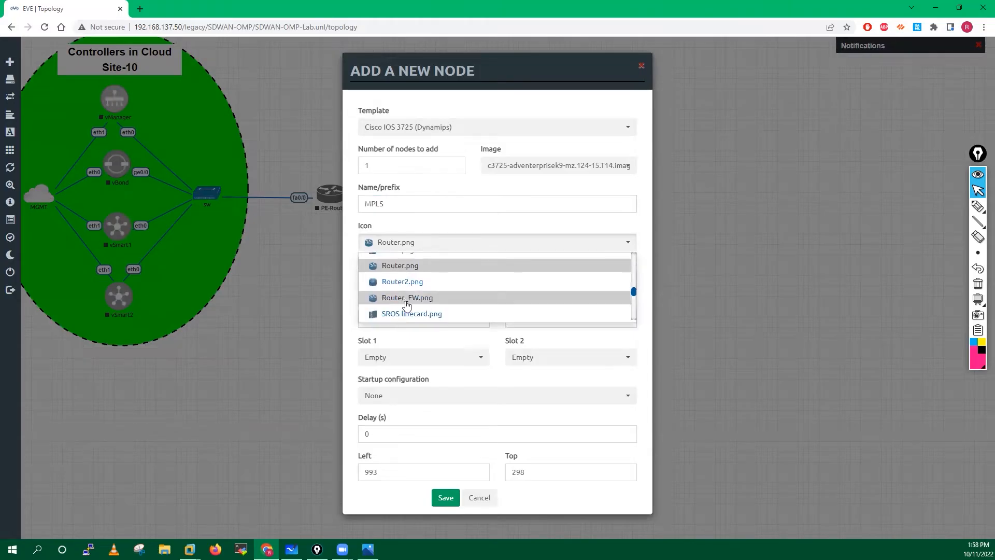
scroll(409, 299, "down", 1)
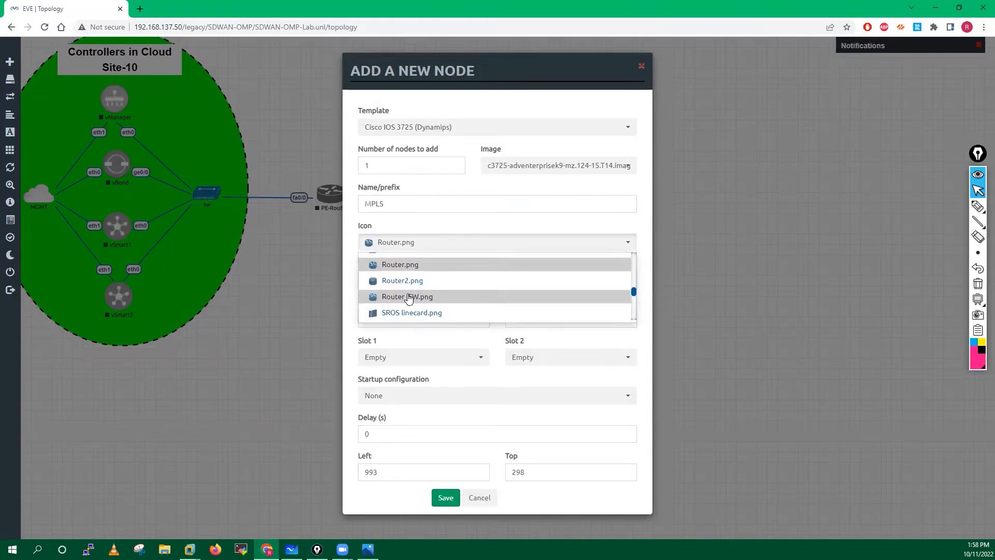
scroll(410, 298, "down", 1)
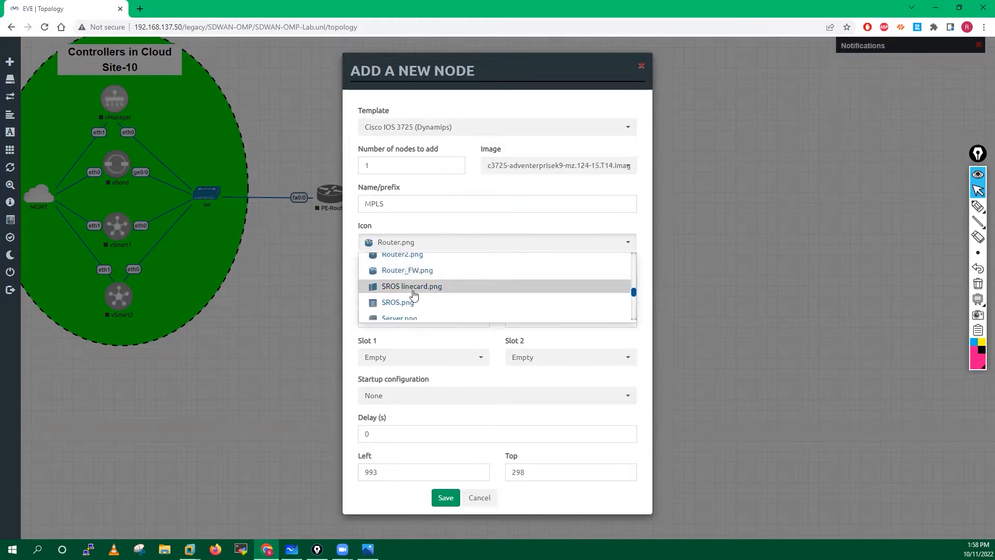
scroll(413, 294, "down", 4)
scroll(414, 294, "down", 3)
scroll(414, 296, "up", 1)
scroll(414, 296, "down", 3)
scroll(414, 294, "down", 3)
scroll(414, 294, "down", 3)
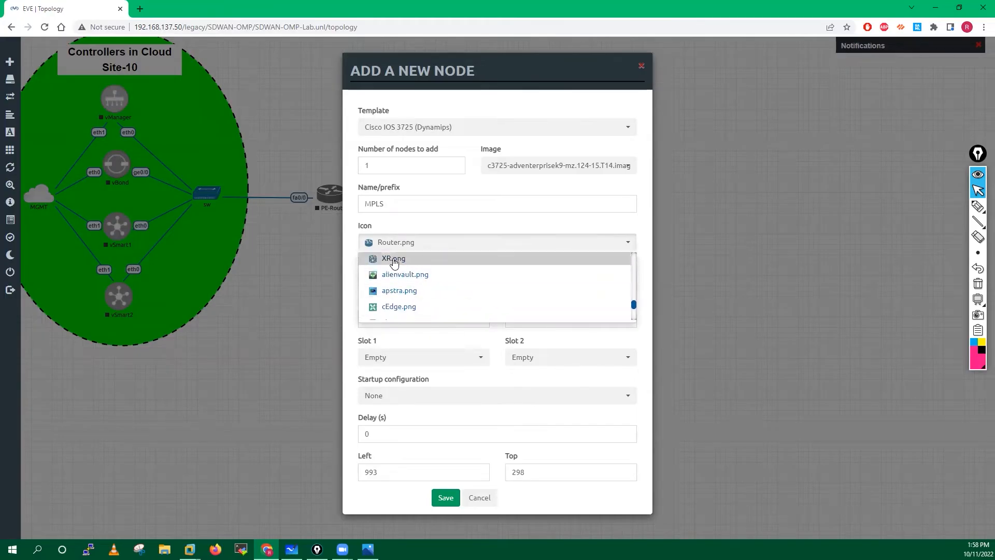
left_click(395, 262)
left_click(446, 500)
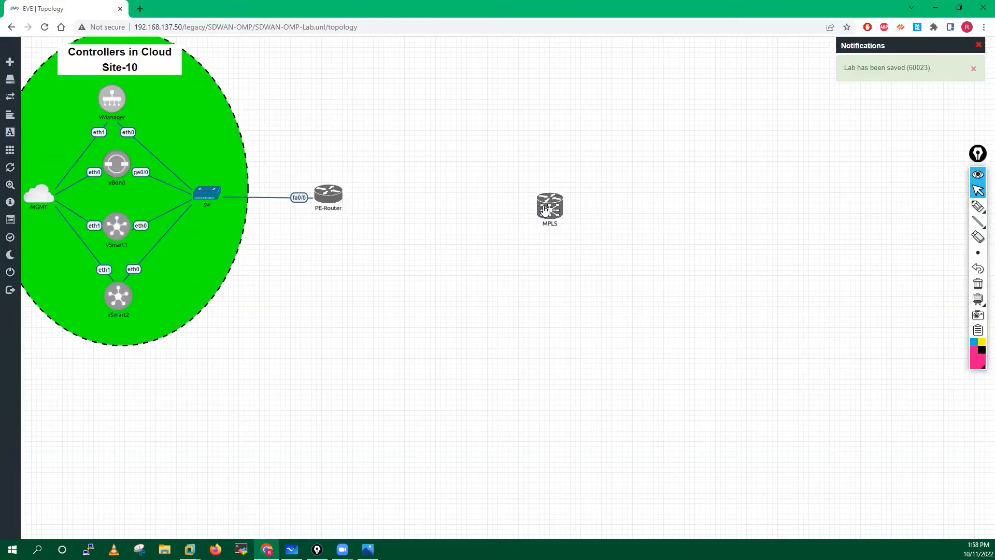
left_click_drag(543, 208, 499, 198)
- Start a new Cisco IOS 3725 (Dynamips) node below MPLS and name it Internet
right_click(509, 359)
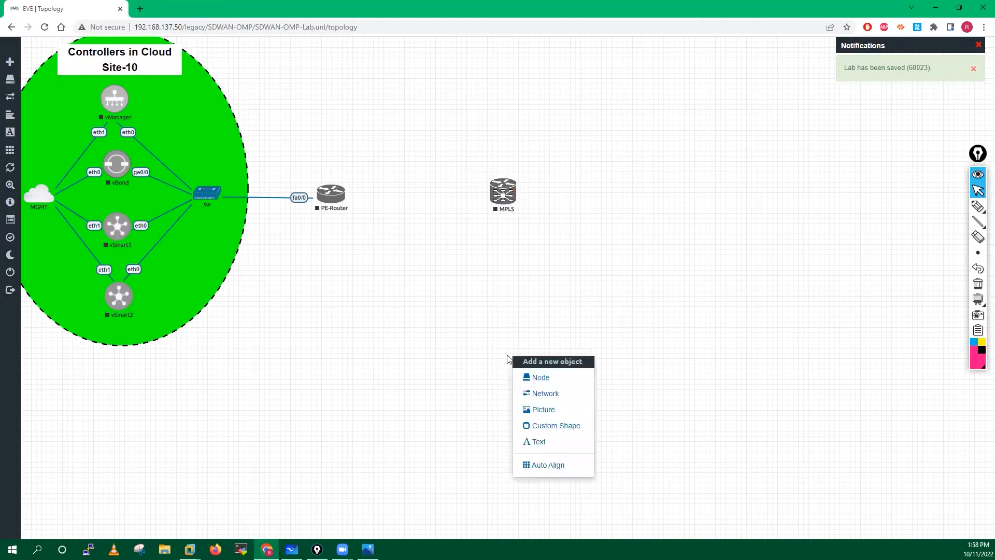
left_click(534, 376)
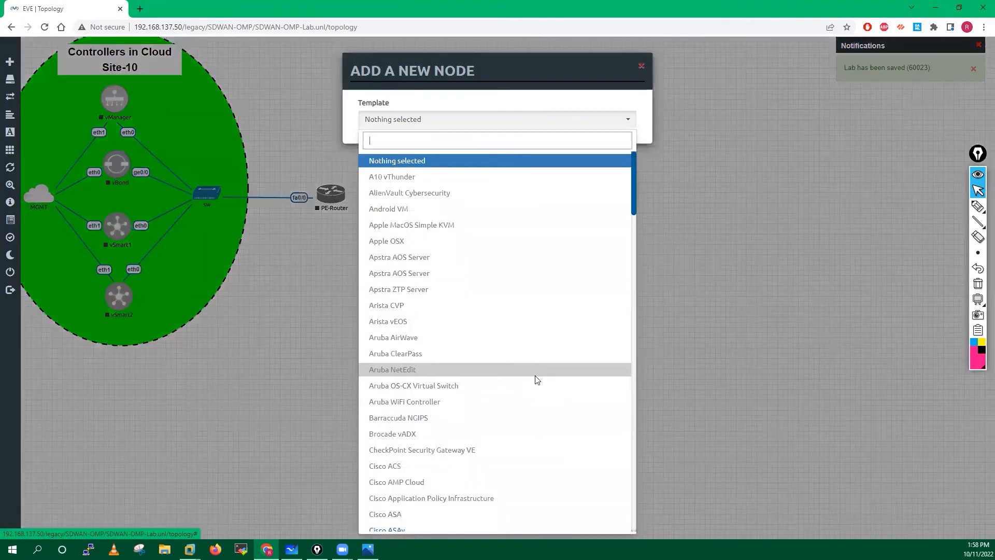
type("ios")
left_click(423, 178)
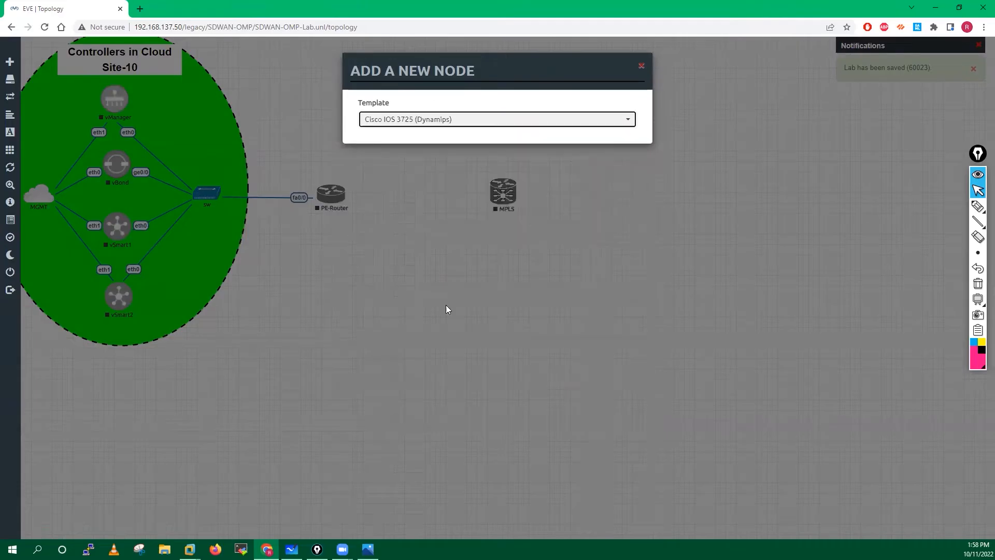
left_click_drag(395, 199, 361, 200)
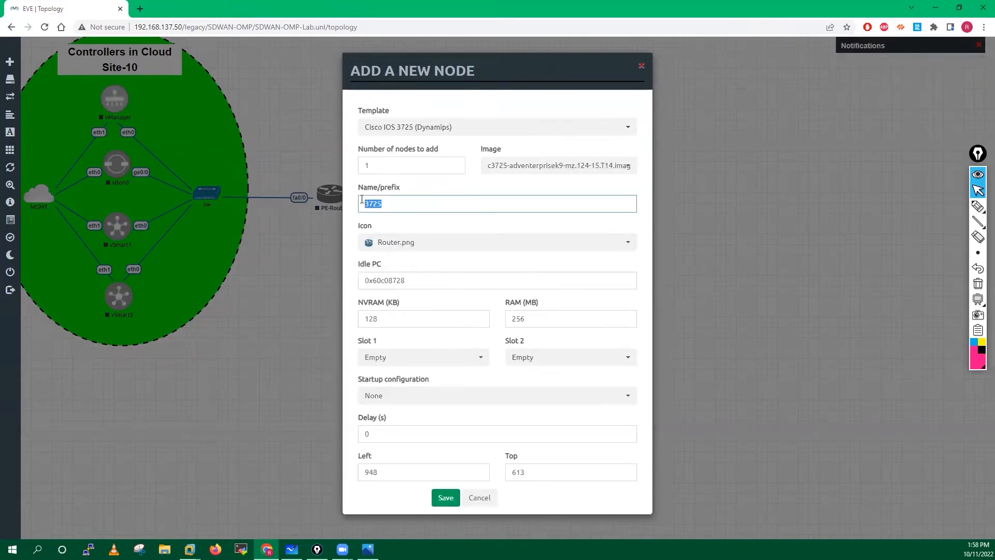
type("Internet")
- Set the Internet node's icon to XR.png
left_click(409, 243)
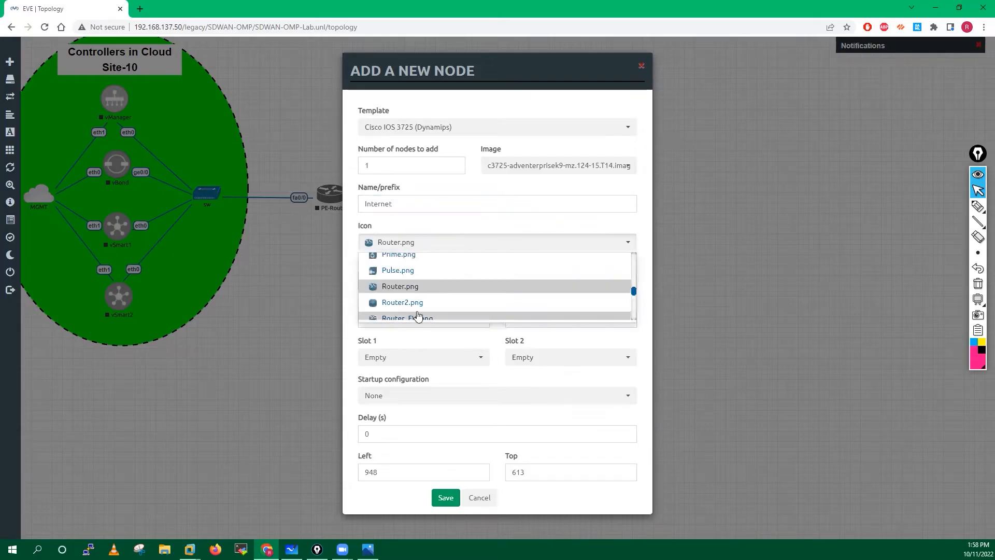
scroll(424, 297, "down", 1)
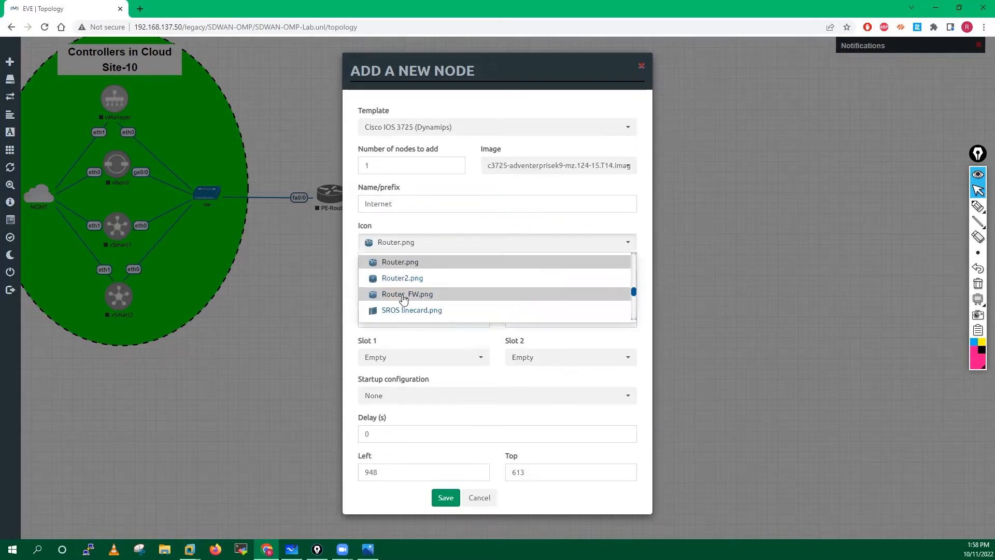
scroll(403, 299, "down", 5)
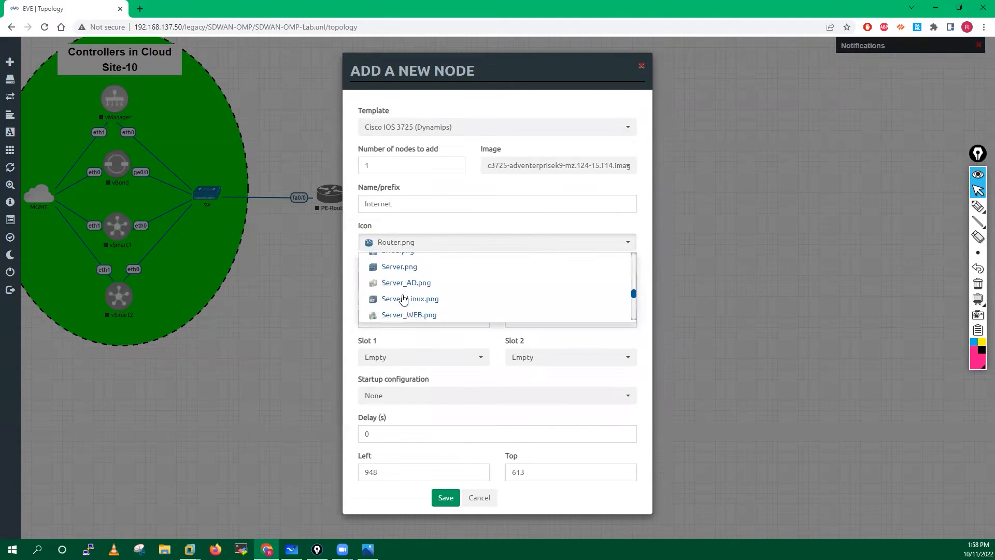
scroll(402, 295, "down", 3)
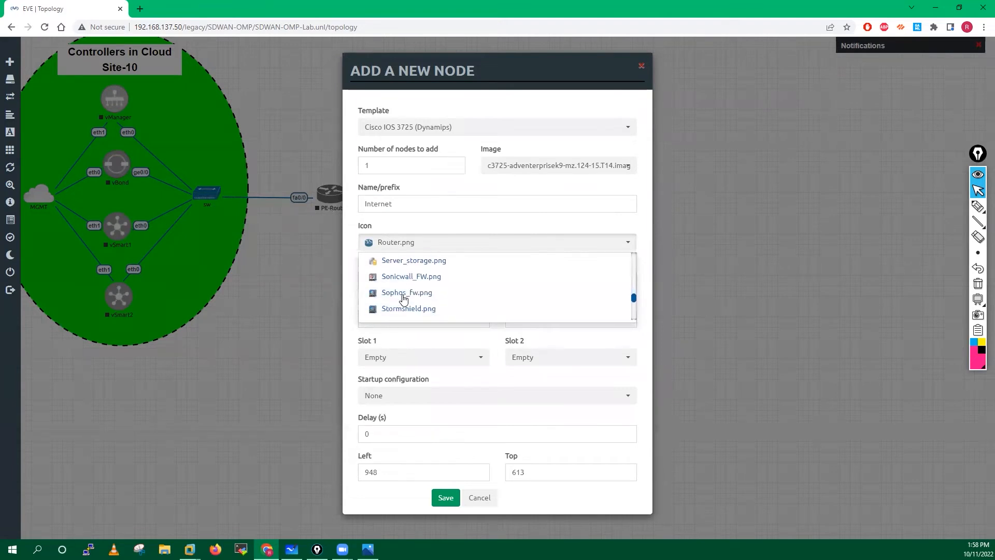
scroll(399, 284, "down", 2)
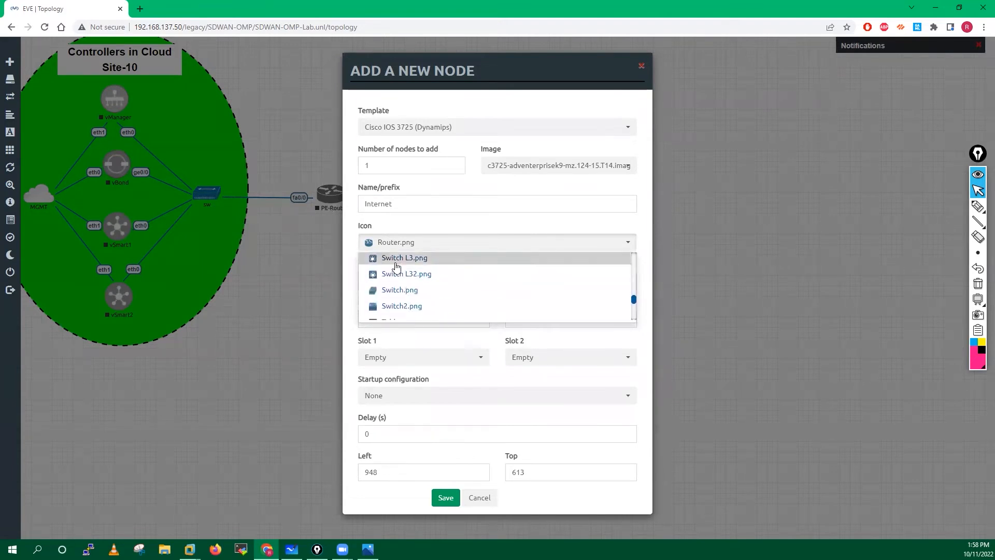
scroll(407, 297, "down", 2)
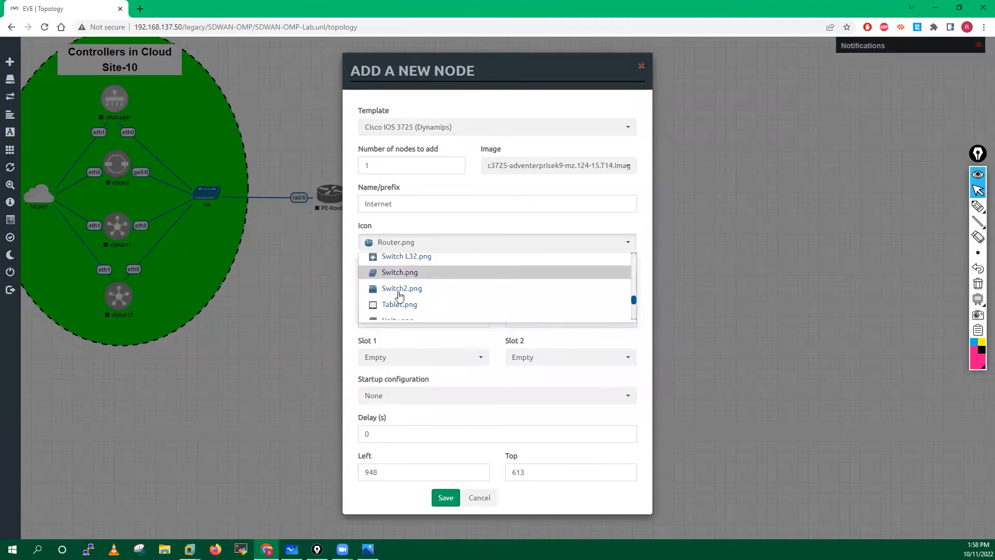
scroll(408, 301, "down", 4)
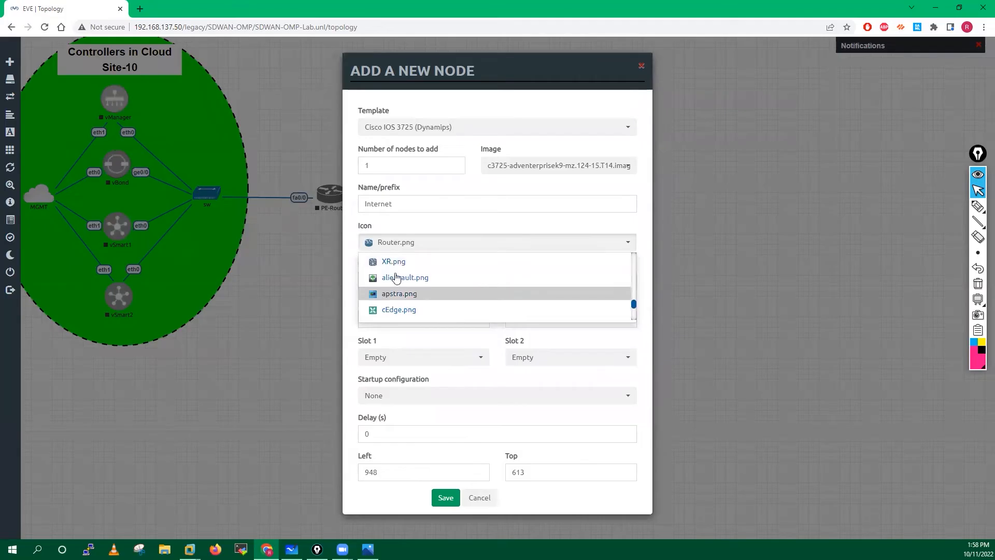
left_click(392, 262)
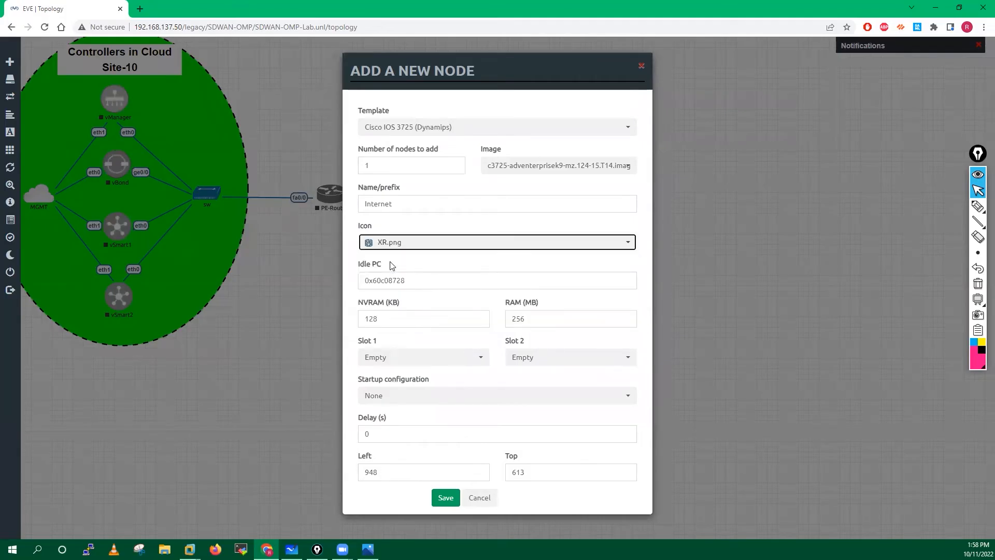
- Equip Slot 1 and Slot 2 of the Internet node with NM-16ESW modules and save the node
left_click(393, 357)
left_click(391, 409)
left_click(574, 365)
left_click(516, 406)
left_click(446, 498)
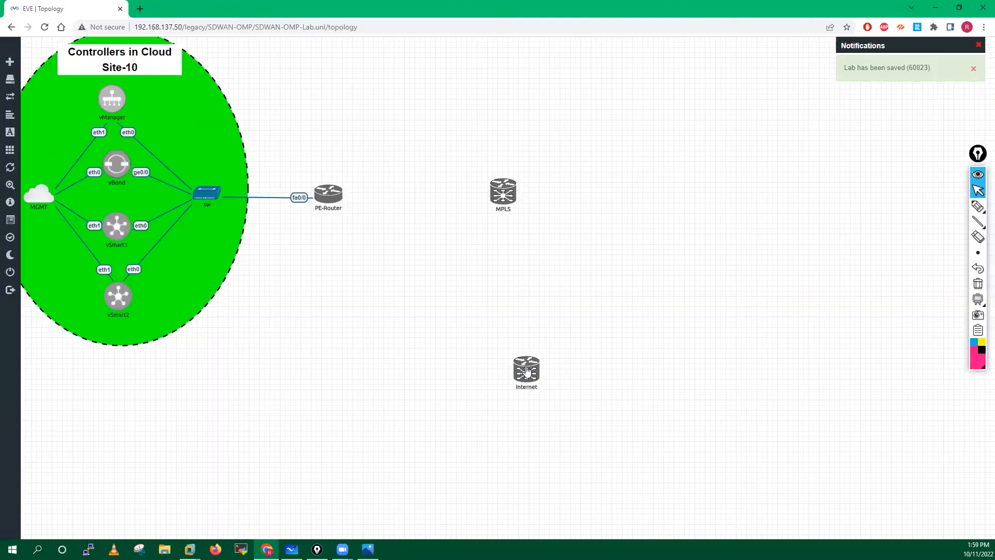
- Arrange the MPLS and Internet nodes in a vertical column, with Internet well below MPLS
left_click_drag(526, 370, 513, 333)
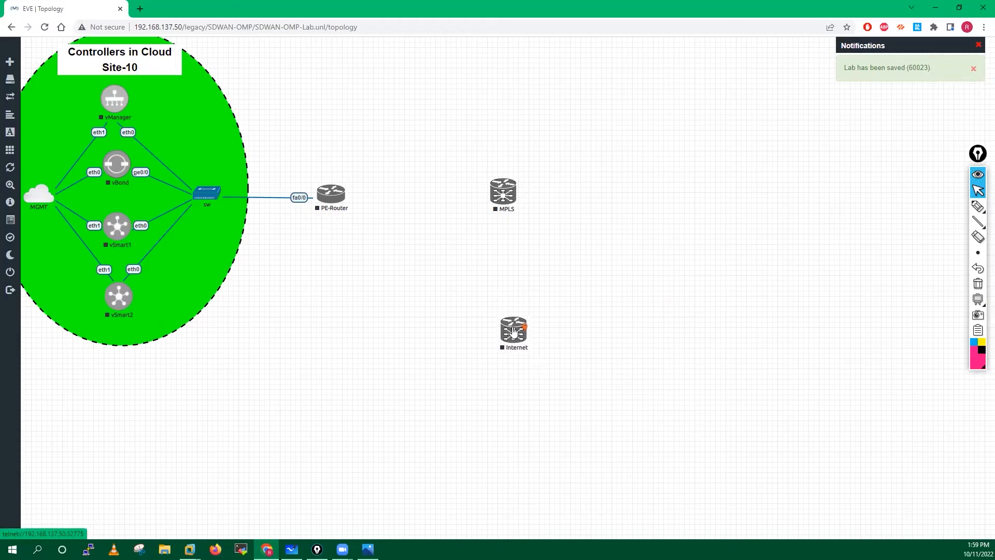
left_click_drag(509, 197, 512, 196)
mouse_move(513, 342)
left_mouse_down()
mouse_move(514, 372)
mouse_move(514, 358)
left_mouse_up()
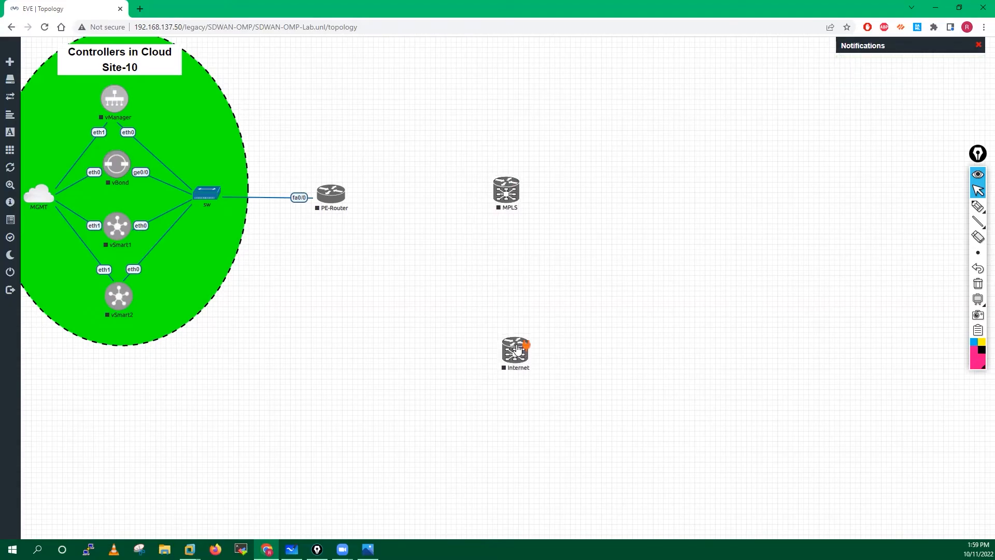
- Add seven Viptela vEdge nodes with image vtedge-20.3.1 to the empty area east of MPLS
right_click(344, 280)
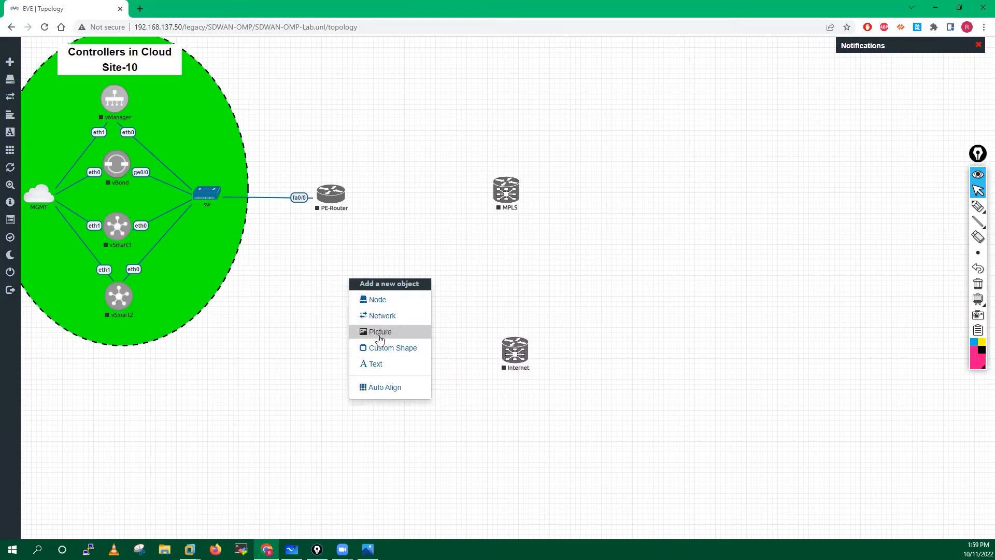
left_click(649, 193)
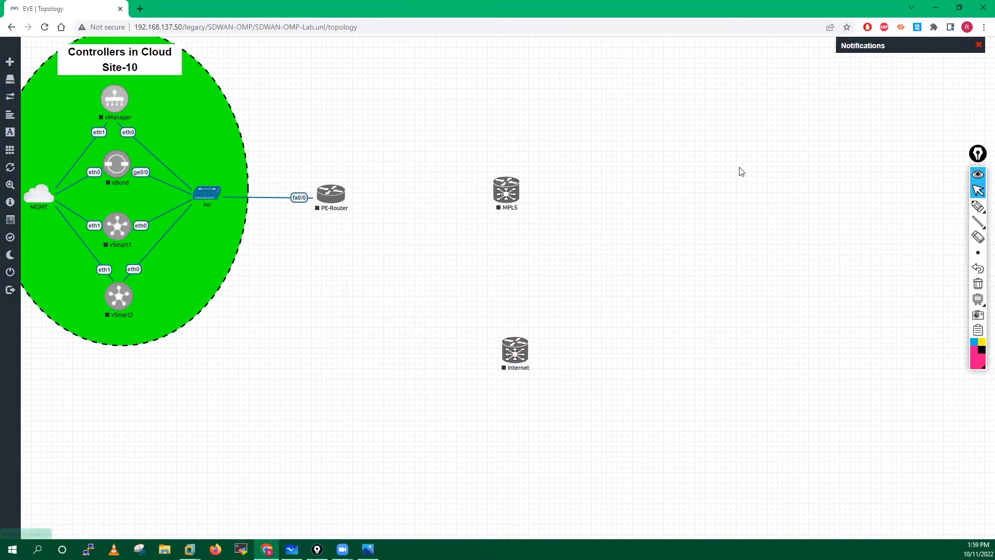
right_click(667, 157)
left_click(598, 164)
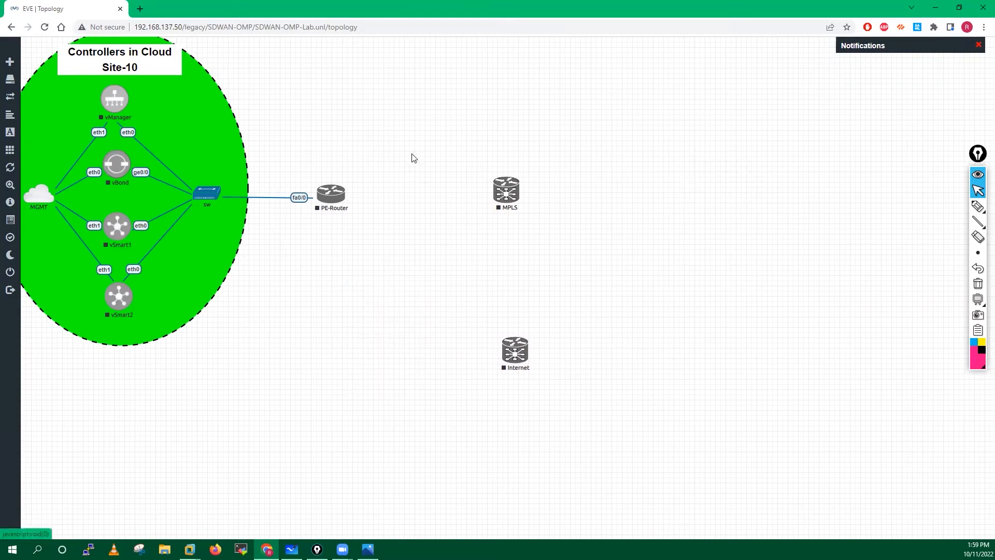
type("vi")
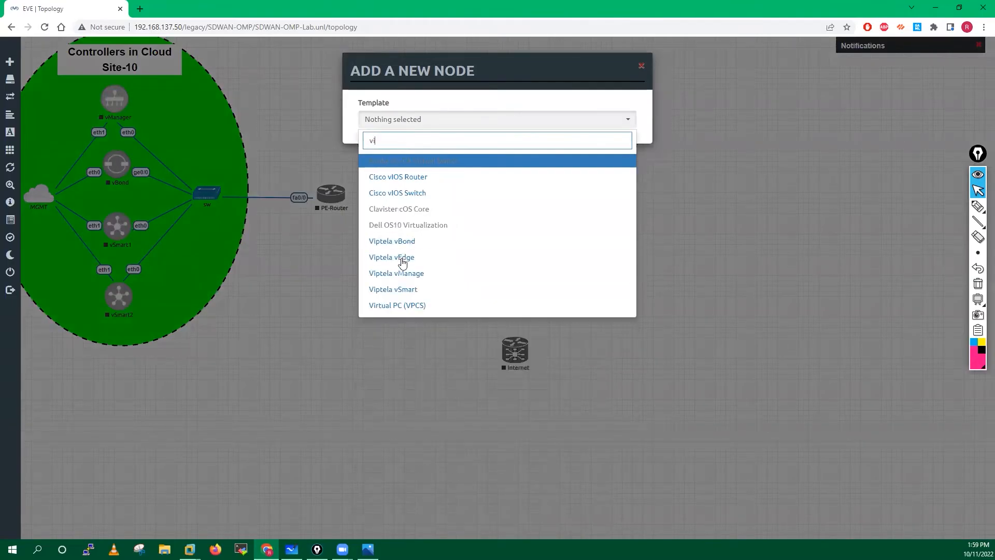
left_click(404, 257)
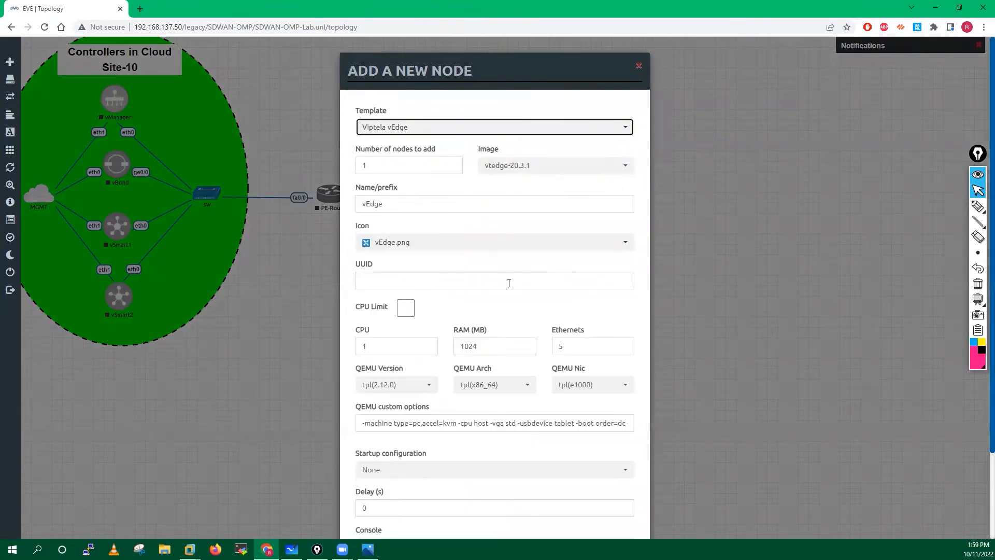
left_click(375, 164)
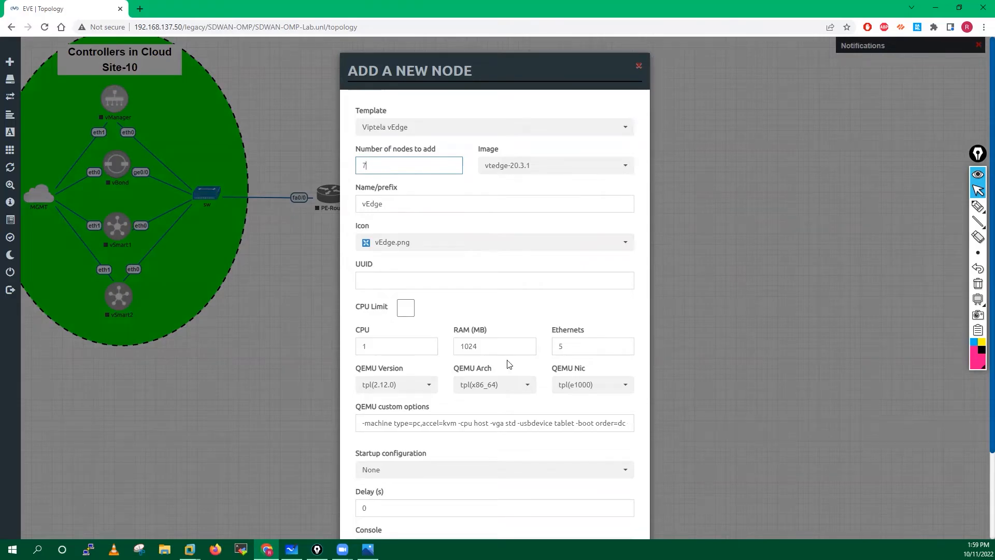
scroll(507, 365, "down", 2)
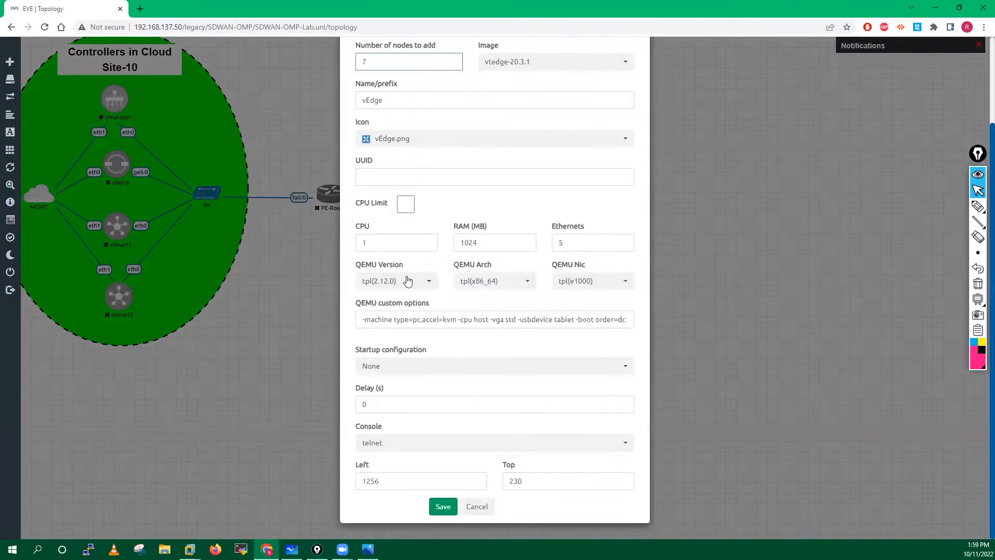
scroll(439, 159, "up", 2)
scroll(443, 171, "down", 2)
left_click(441, 505)
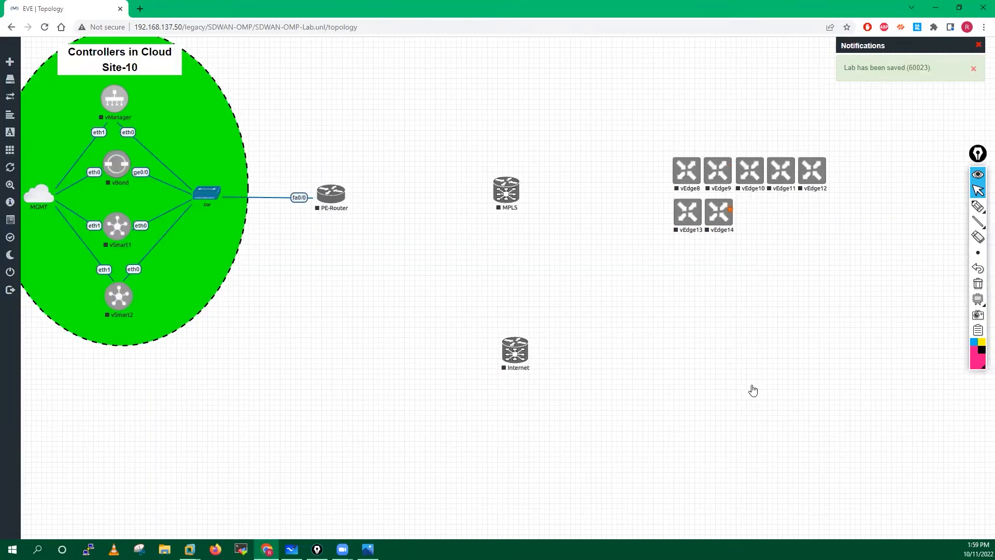
- Move vEdge8 above the PE-Router, rename it HO-IND and save the node
left_click_drag(724, 216, 693, 359)
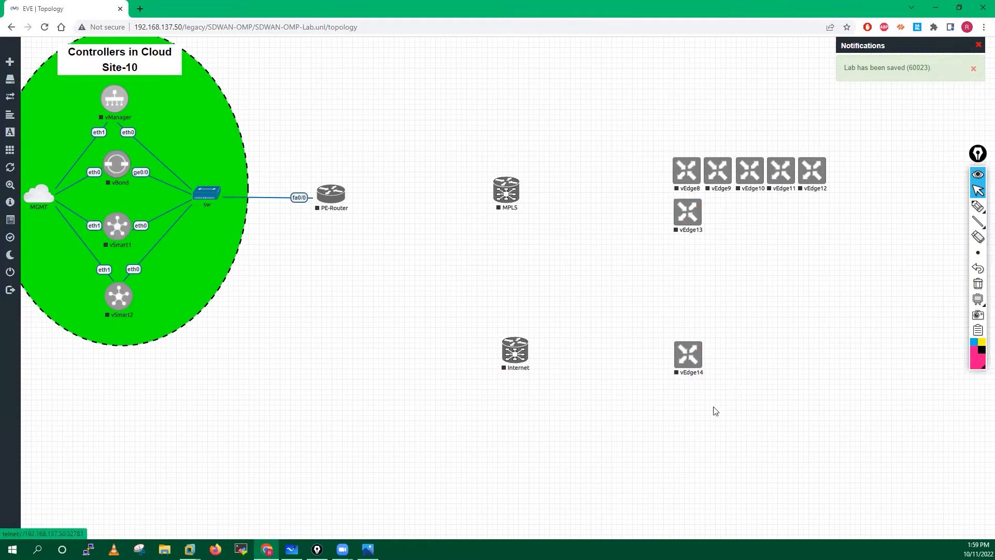
left_click_drag(677, 176, 328, 81)
right_click(331, 79)
left_click(385, 189)
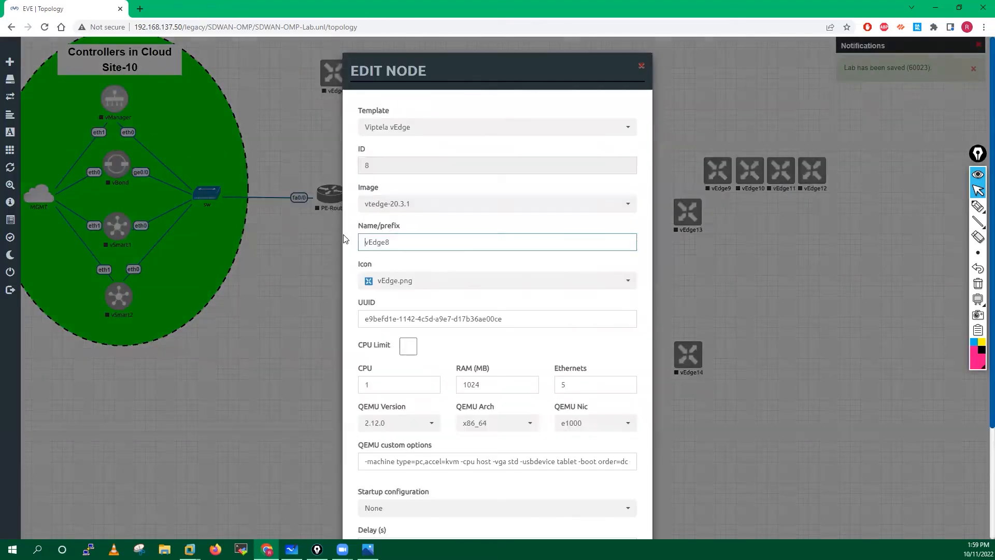
type("HO")
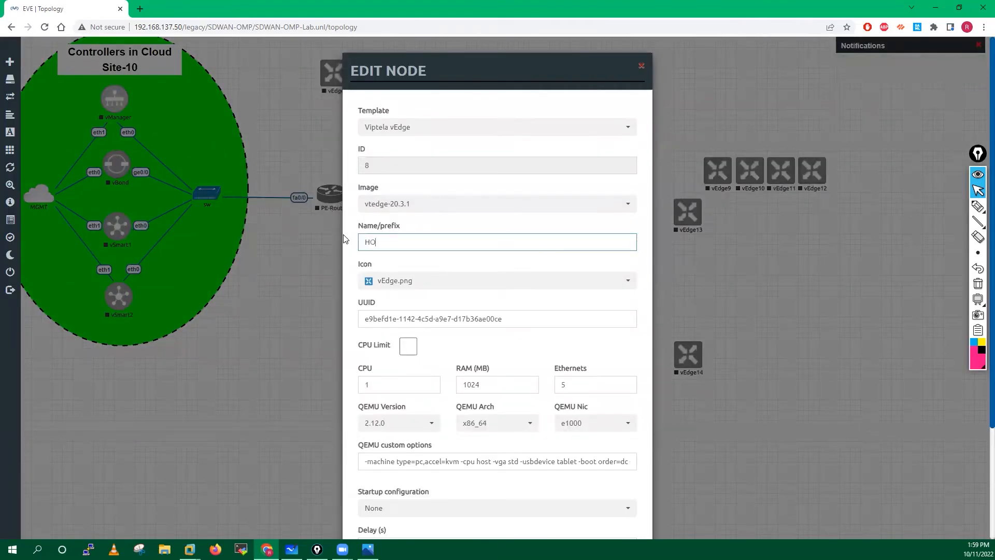
type("-IND")
scroll(409, 241, "down", 3)
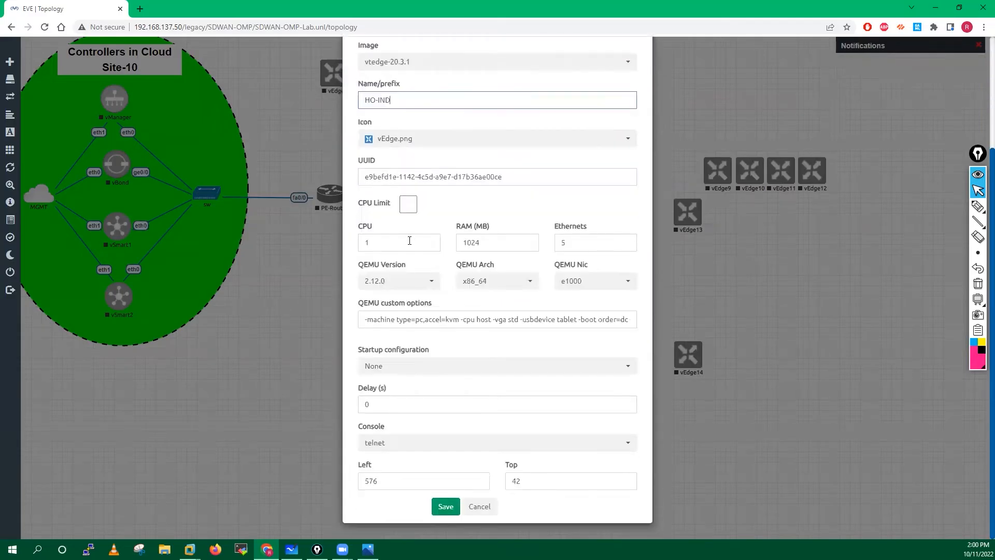
left_click(445, 506)
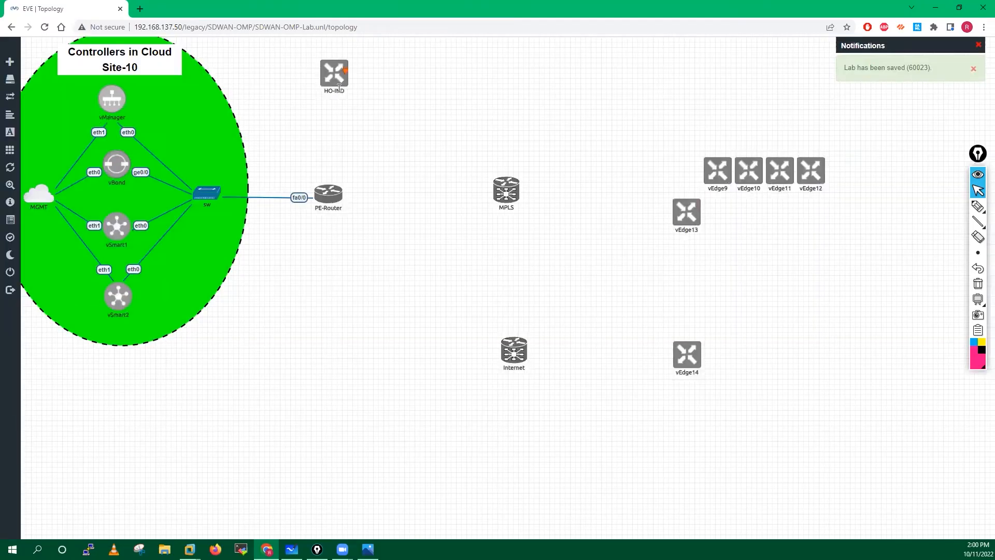
left_click_drag(328, 94, 330, 74)
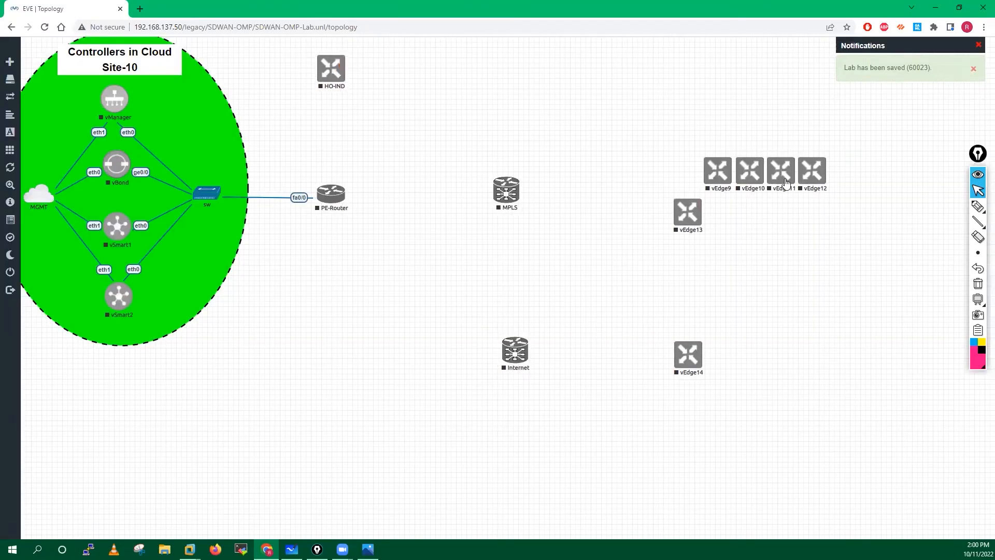
- Arrange vEdge14, vEdge13 and vEdge12 in a row below the controllers site, and vEdge11, vEdge10 and vEdge9 in a column east of MPLS
left_click_drag(681, 220, 774, 351)
left_click_drag(694, 361, 766, 410)
left_click_drag(783, 345, 737, 352)
left_click_drag(761, 412, 738, 461)
left_click_drag(732, 359, 731, 400)
left_click_drag(819, 181, 739, 354)
left_click_drag(741, 477, 256, 432)
left_click_drag(744, 396, 332, 430)
left_click_drag(735, 364, 402, 441)
left_click_drag(781, 175, 787, 266)
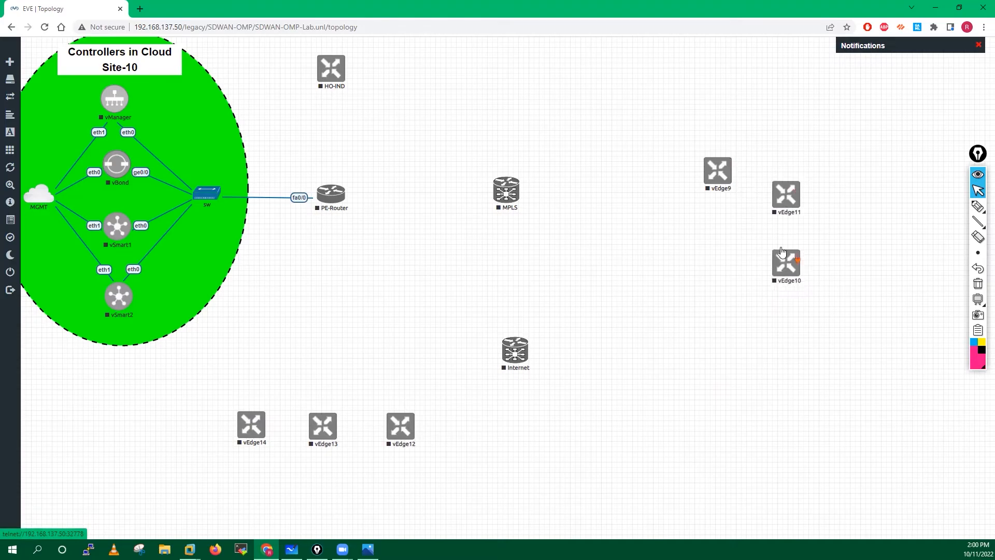
left_click_drag(722, 177, 792, 335)
- Rename vEdge11 as BR-Dubai01, copy that name and save the node
right_click(790, 200)
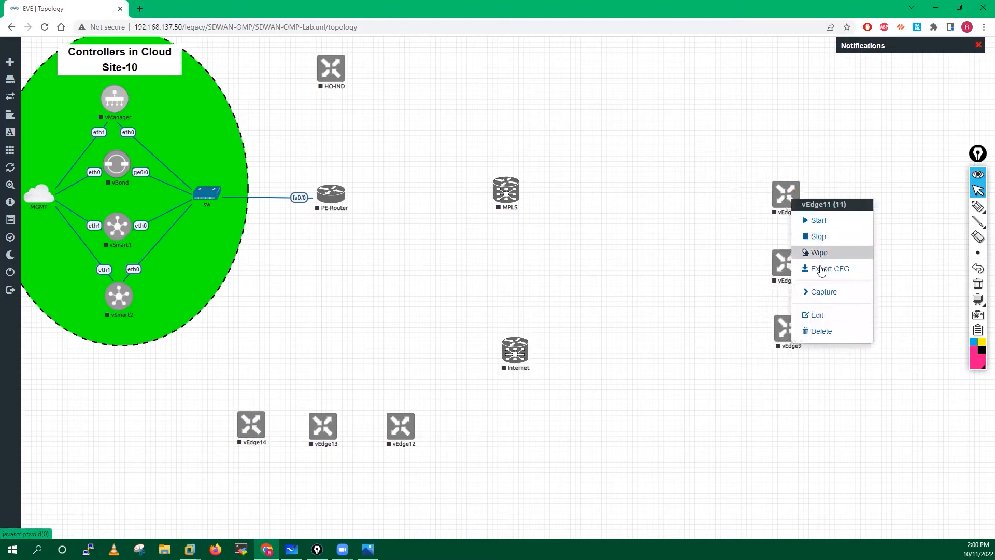
left_click(819, 317)
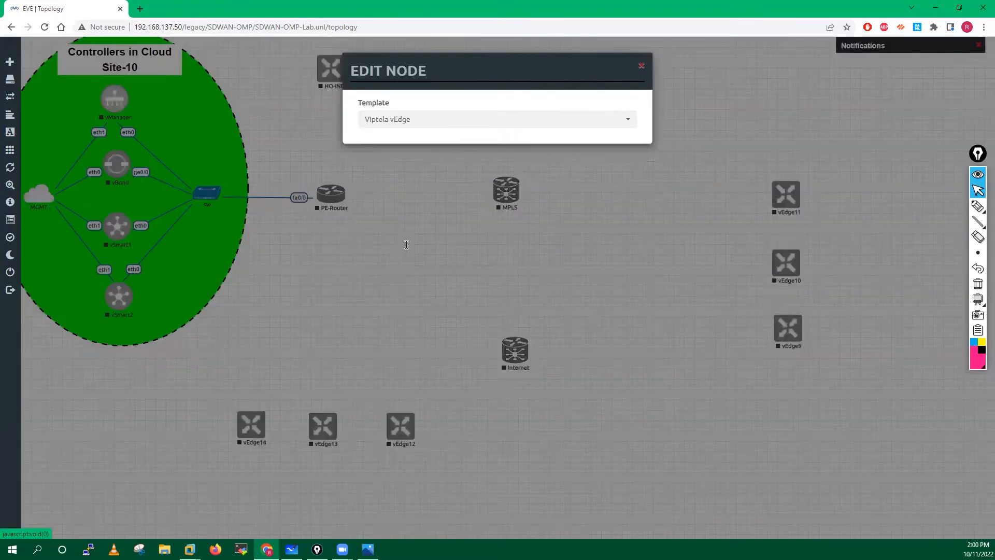
double_click(361, 246)
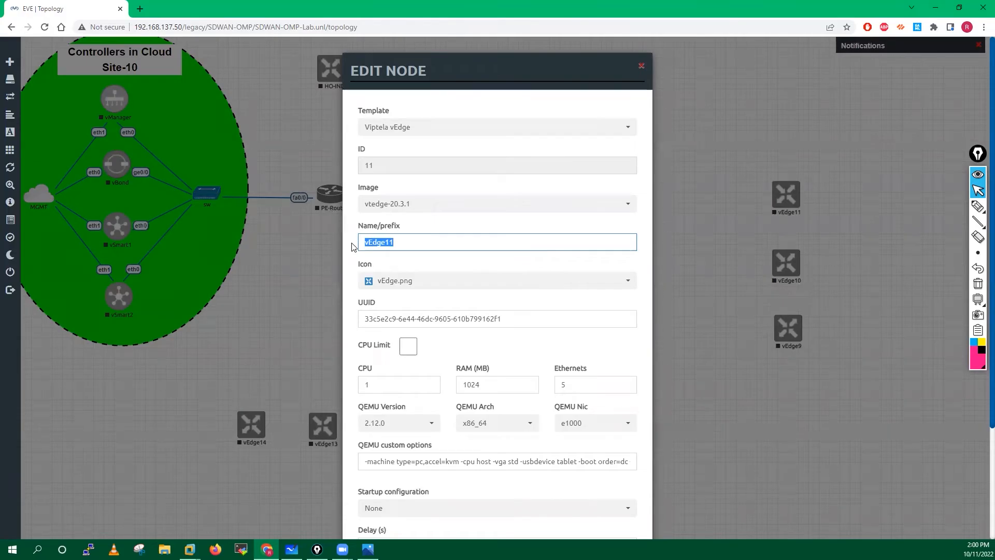
type("B")
key("ctrl+a")
key("ctrl+c")
scroll(466, 466, "down", 3)
left_click(444, 506)
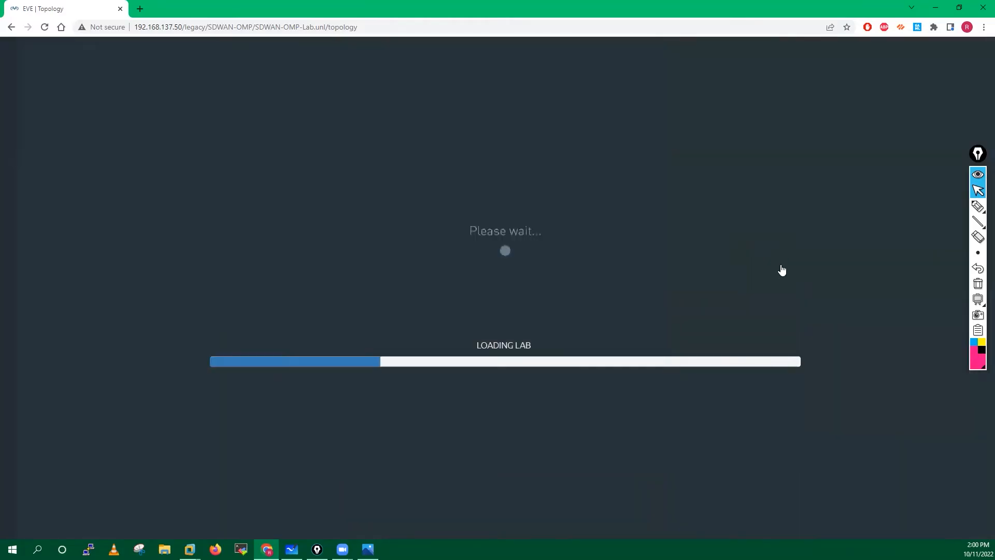
- Rename vEdge10 as BR-Dubai02, reusing the copied name, and save the node
right_click(784, 267)
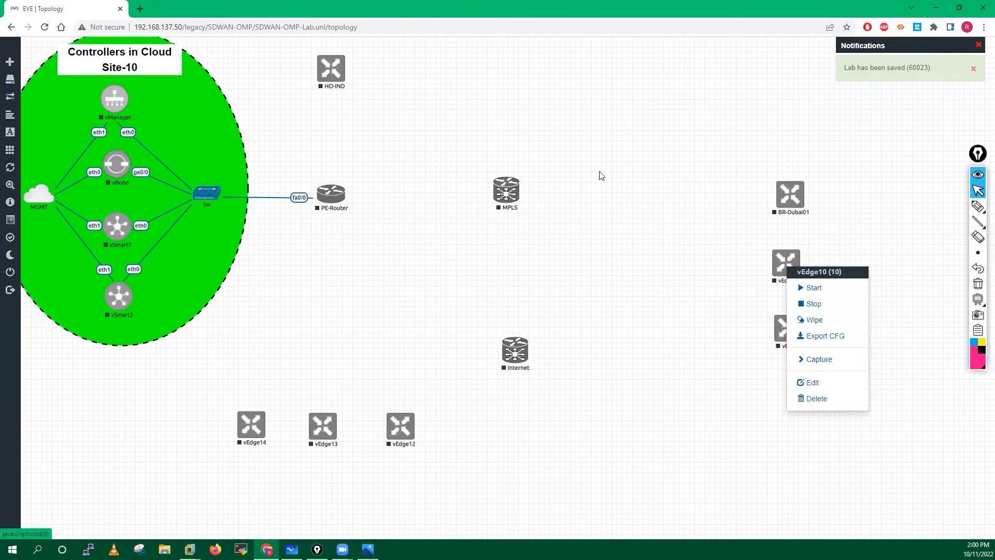
left_click(810, 384)
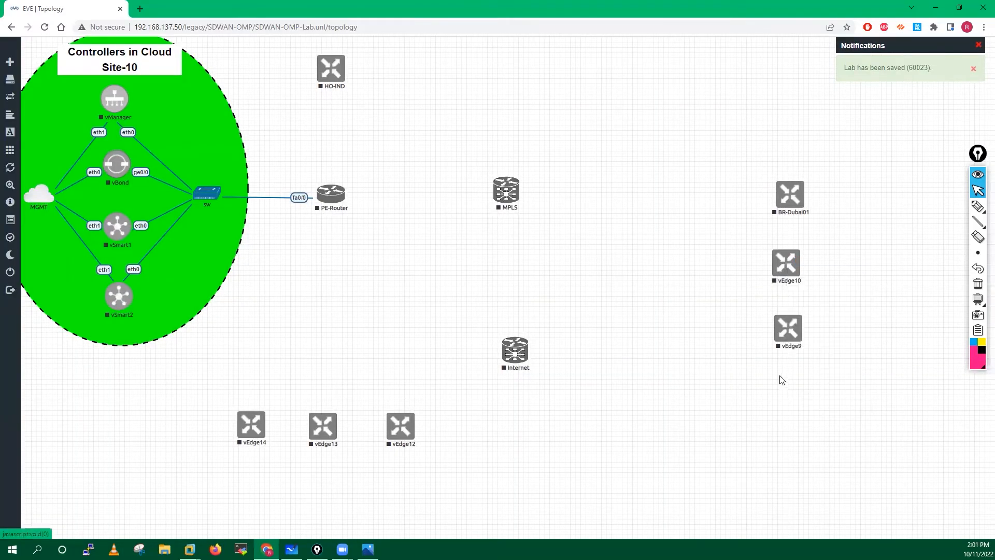
key("ctrl+a")
key("ctrl+v")
key("BackSpace")
type("2")
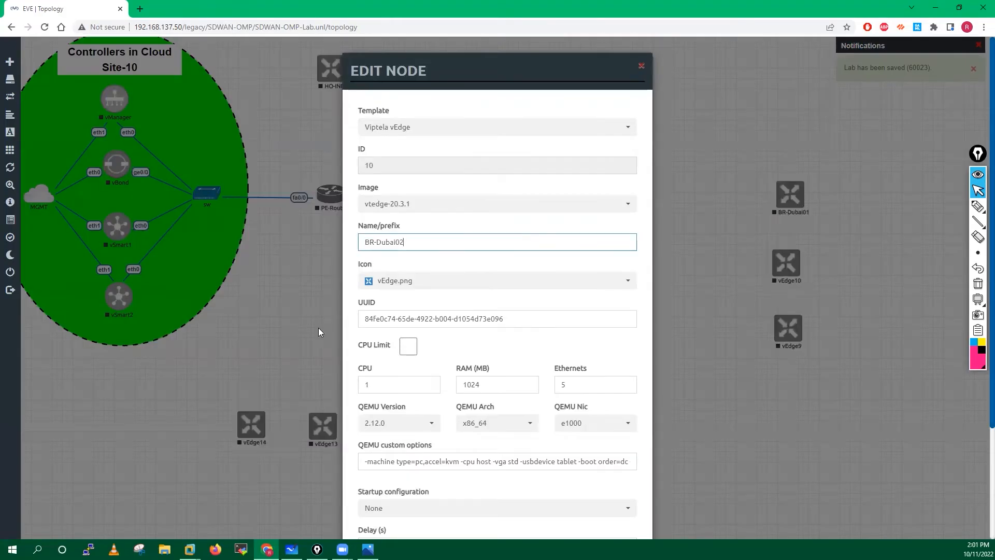
scroll(426, 413, "down", 3)
left_click(448, 510)
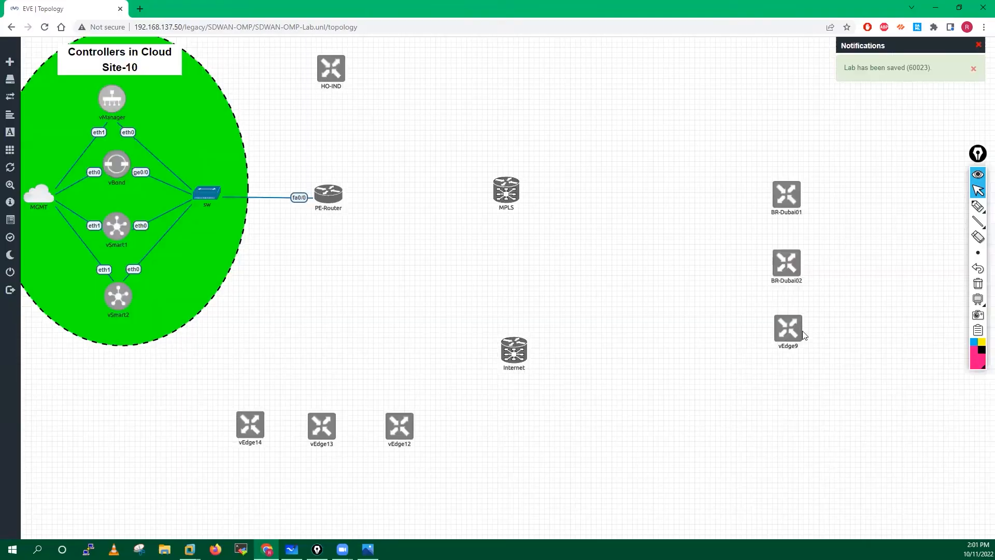
- Rename vEdge9 as BR-Dubai03, reusing the copied name, and save the node
left_click(789, 332)
left_click(814, 446)
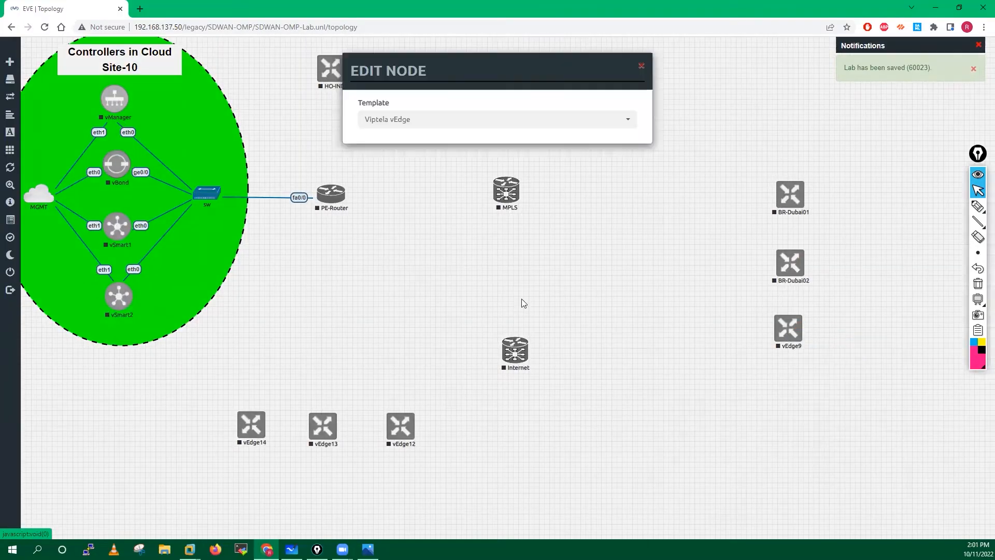
left_click_drag(414, 242, 314, 245)
key("ctrl+v")
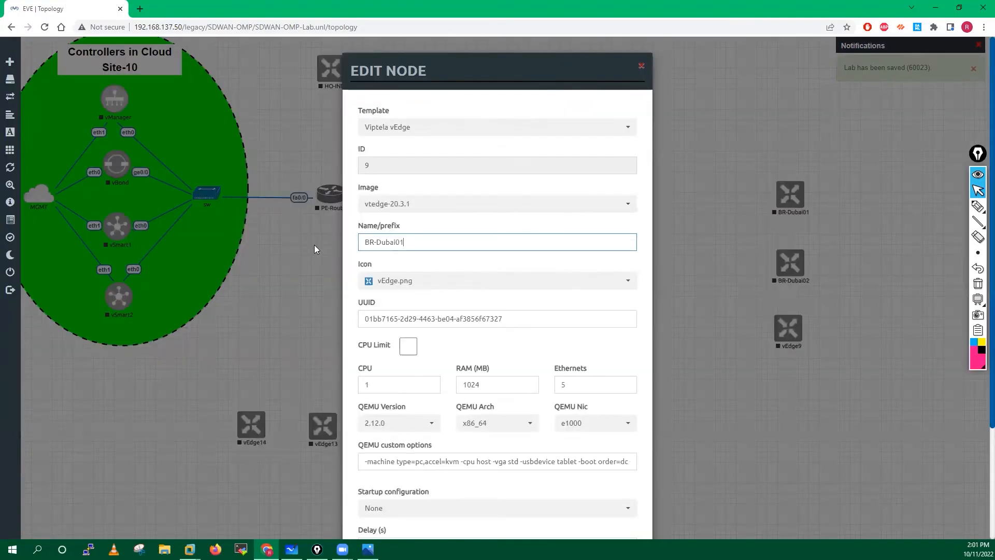
key("BackSpace")
type("3")
scroll(497, 468, "down", 3)
left_click(451, 512)
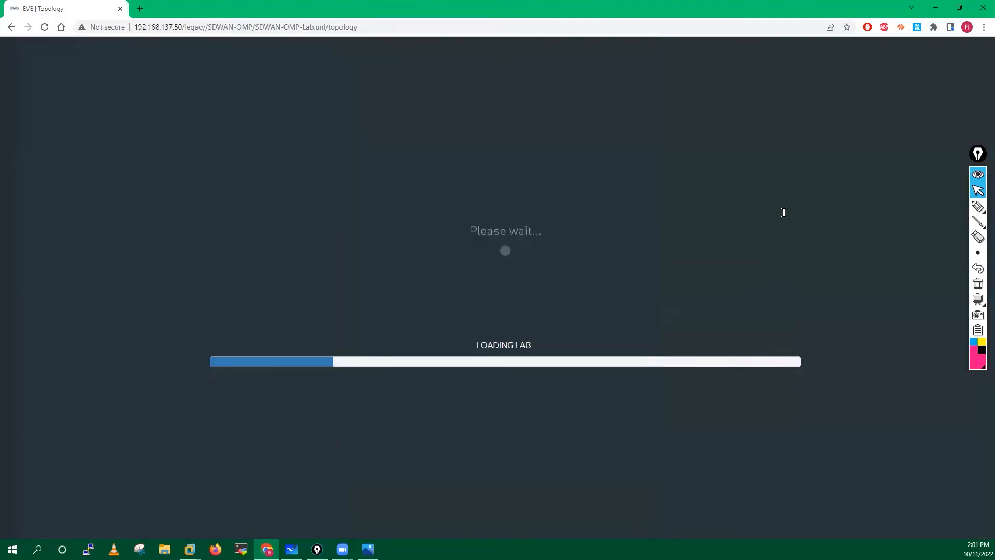
- Move BR-Dubai01, BR-Dubai02 and BR-Dubai03 closer to MPLS, keeping them in an evenly spaced vertical column
left_click_drag(743, 165, 720, 152)
left_click_drag(786, 273, 720, 224)
left_click_drag(796, 329, 730, 290)
left_click_drag(727, 150, 727, 149)
- Add a bridge network named sw and place it beside BR-Dubai02, on the side away from MPLS
right_click(826, 179)
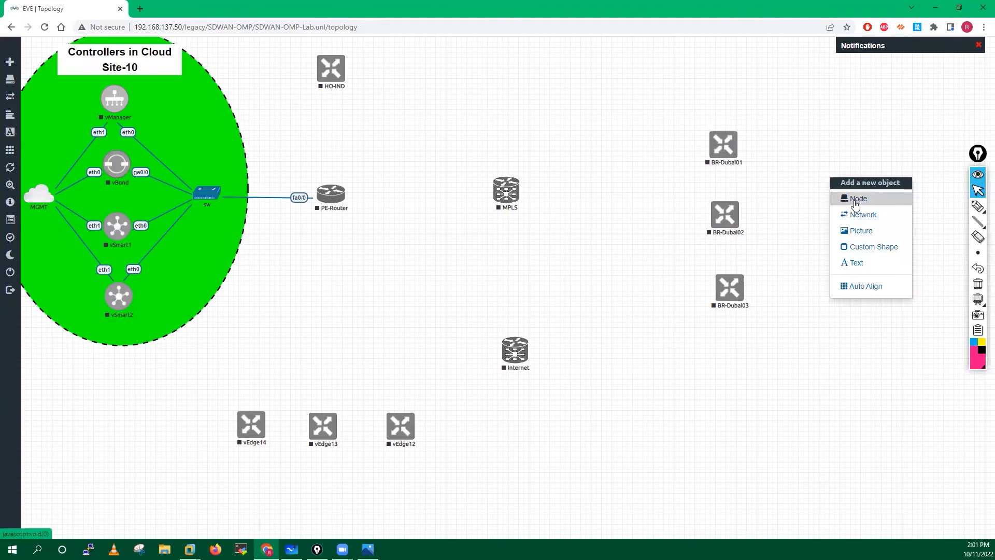
left_click(857, 222)
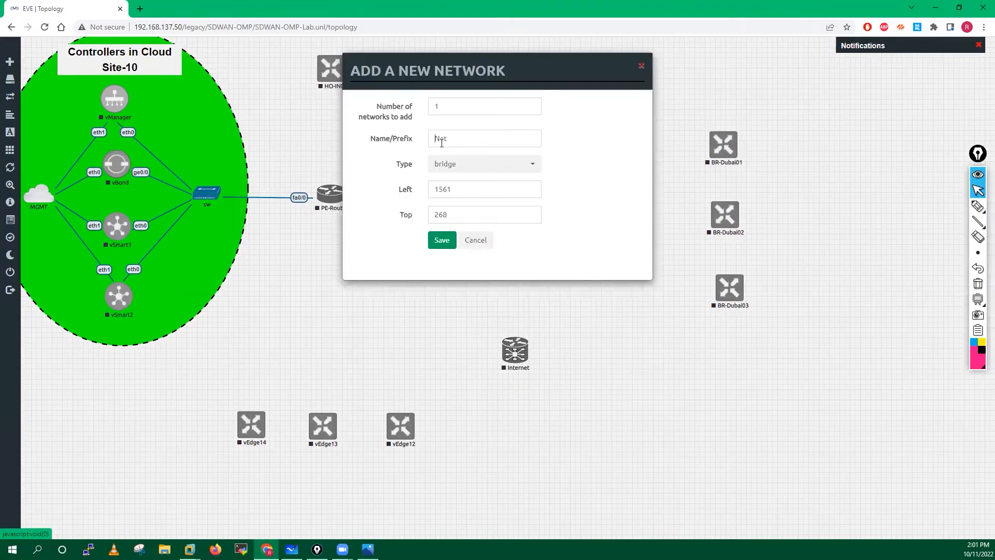
double_click(442, 142)
type("sw")
left_click(442, 240)
left_click_drag(843, 186, 831, 213)
- Start a new node beyond the Dubai sw network, using the Cisco IOS 3725 (Dynamips) template
right_click(901, 208)
left_click(901, 141)
right_click(905, 181)
left_click(860, 200)
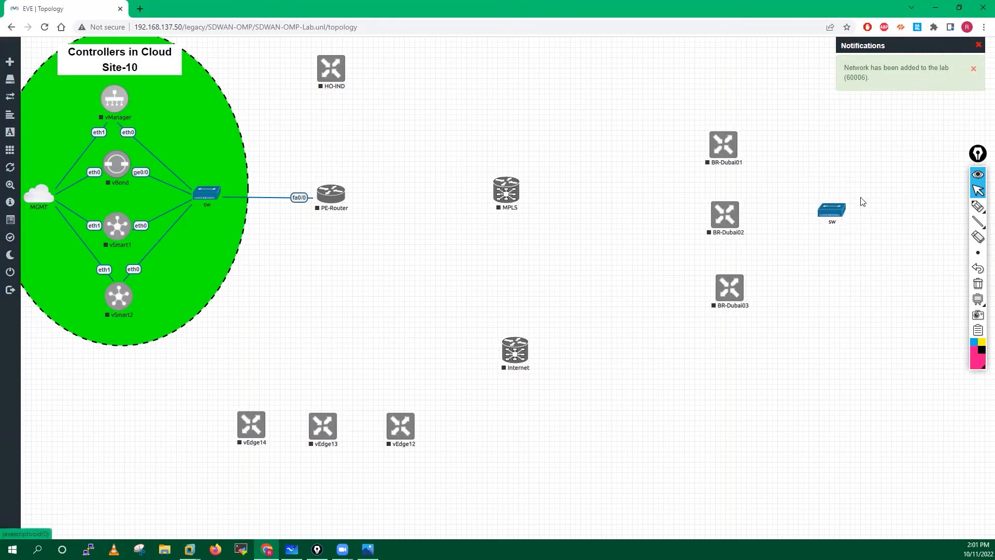
scroll(482, 318, "down", 10)
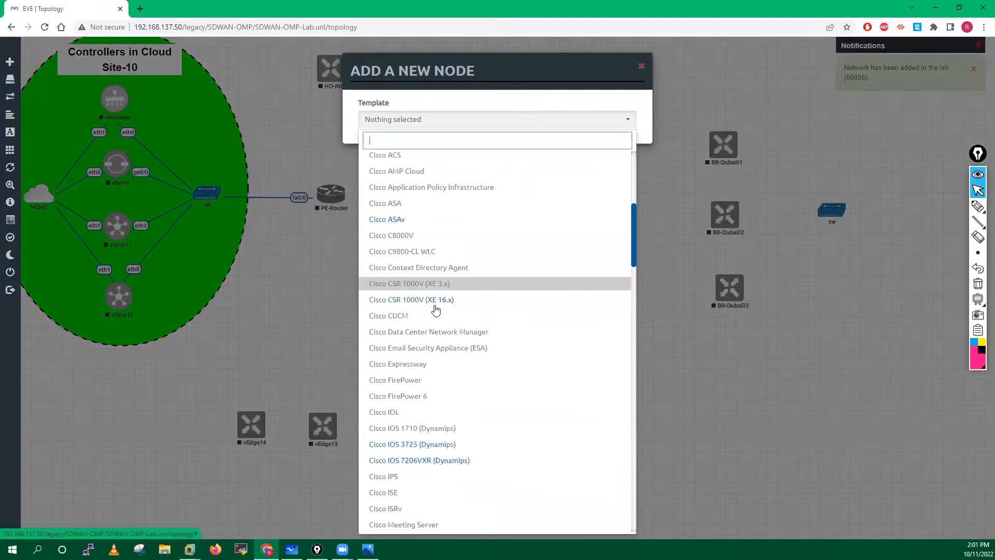
scroll(415, 275, "down", 3)
scroll(415, 272, "down", 12)
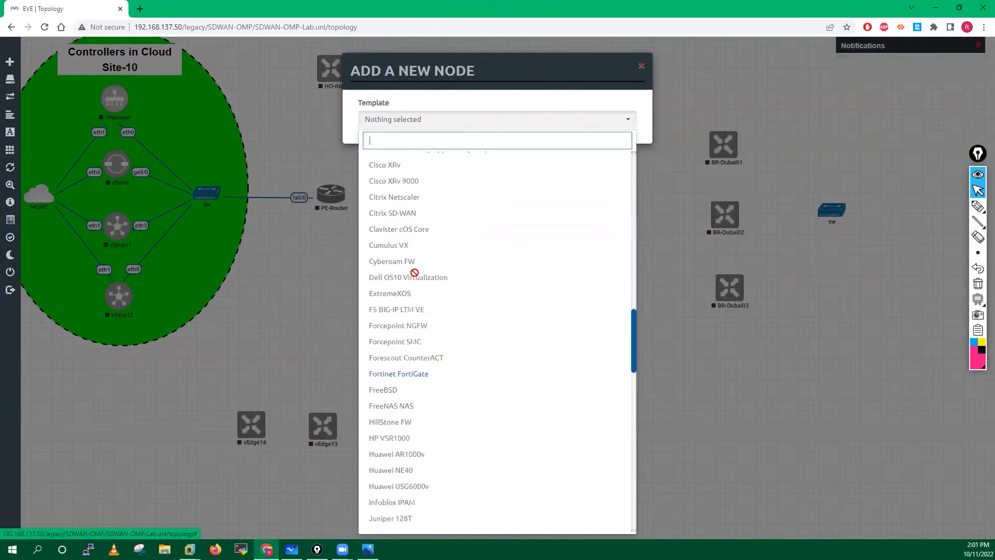
scroll(419, 317, "down", 2)
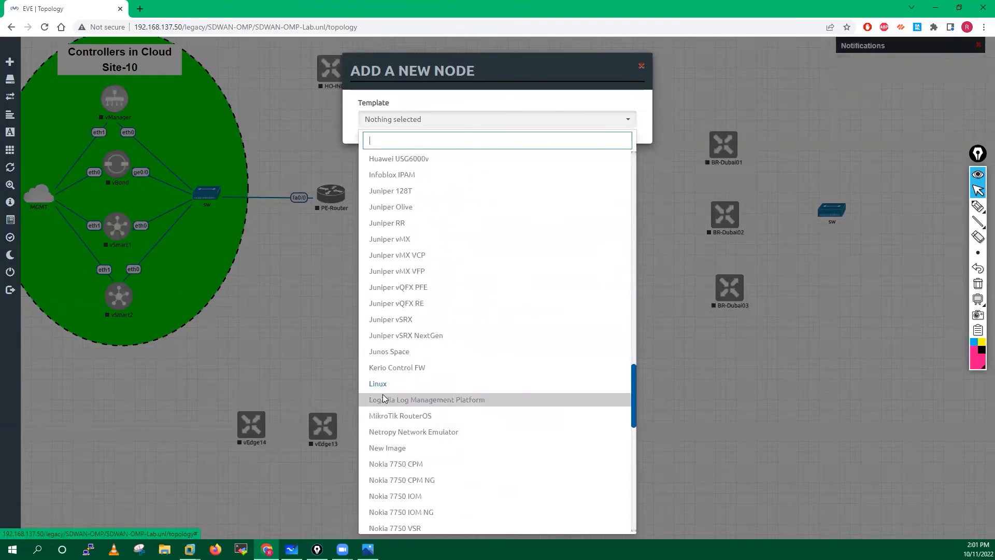
scroll(508, 332, "up", 3)
scroll(508, 332, "up", 9)
scroll(508, 333, "down", 5)
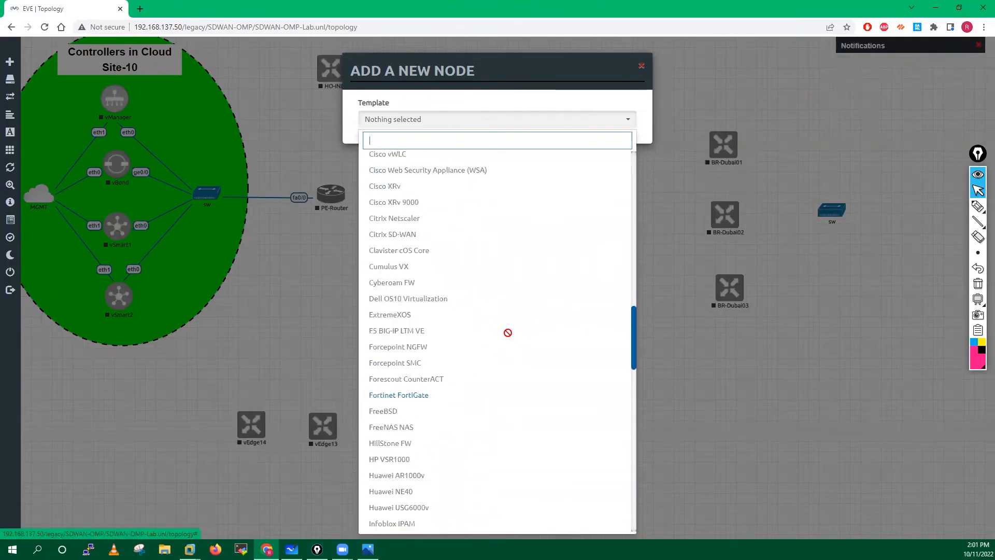
scroll(507, 332, "up", 5)
scroll(508, 333, "up", 5)
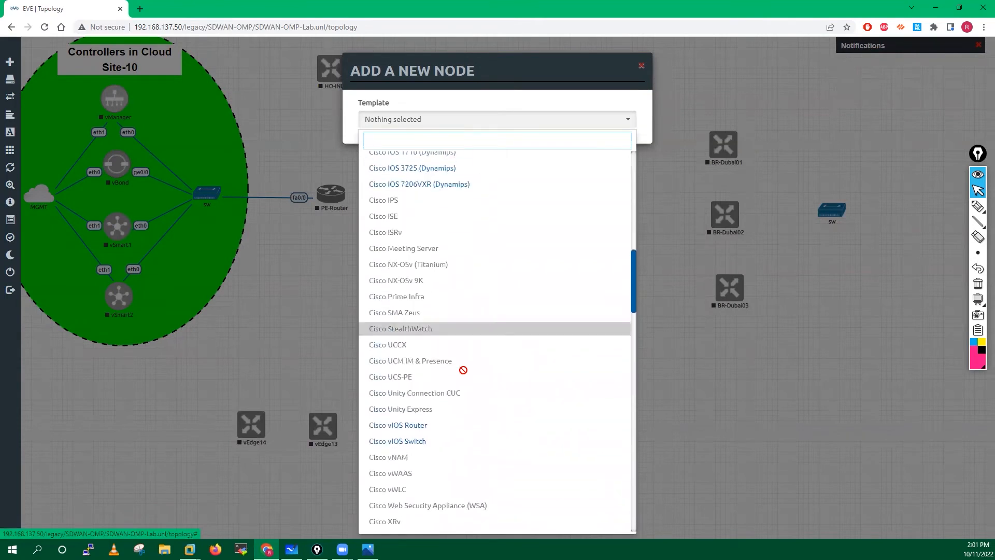
left_click(430, 300)
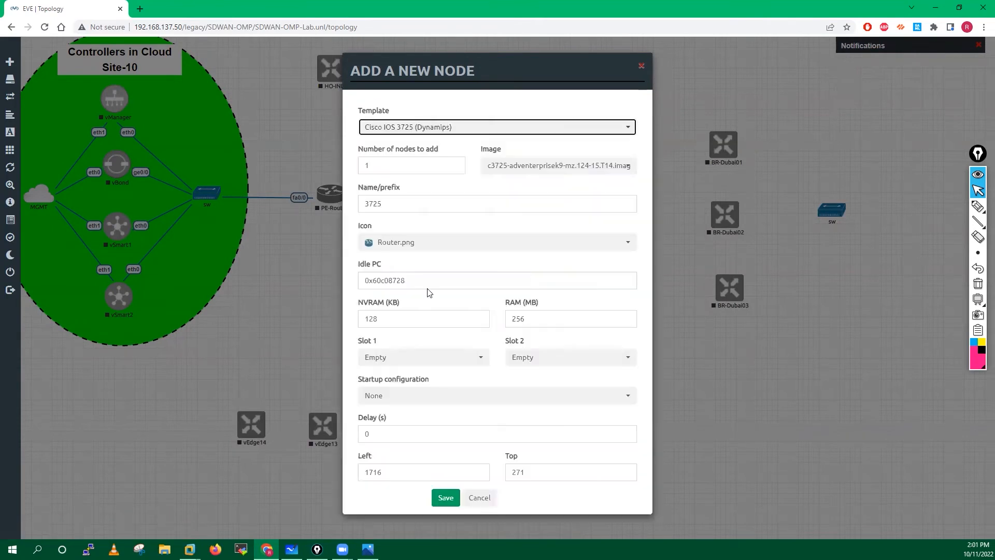
- Name the new router site-dubai, save it, and align it horizontally with the Dubai sw network
left_click_drag(387, 203, 322, 203)
key("BackSpace")
type("site-dubai")
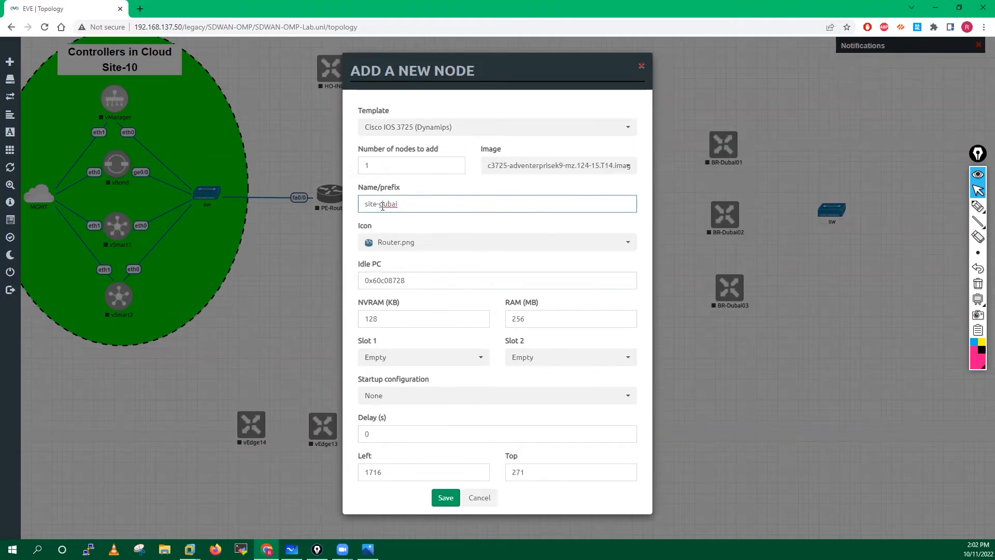
left_click(440, 499)
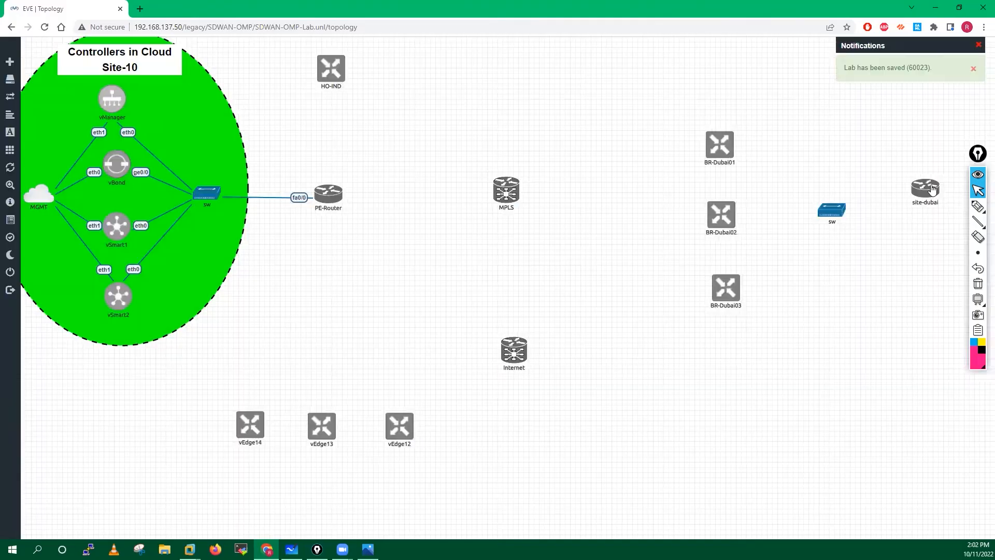
left_click_drag(931, 190, 939, 207)
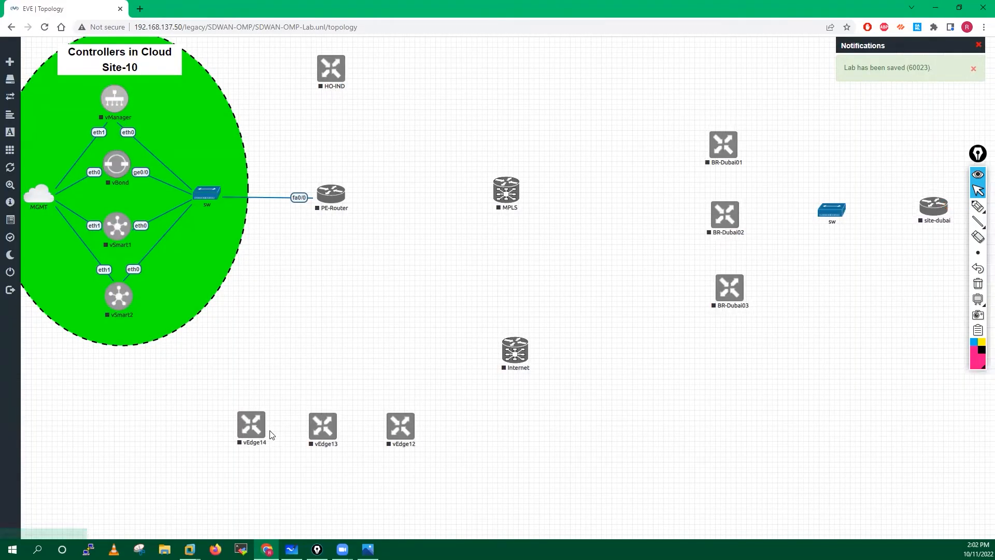
- Start another new node below the Internet node, using the Cisco IOS 3725 (Dynamips) template
right_click(501, 471)
left_click(530, 442)
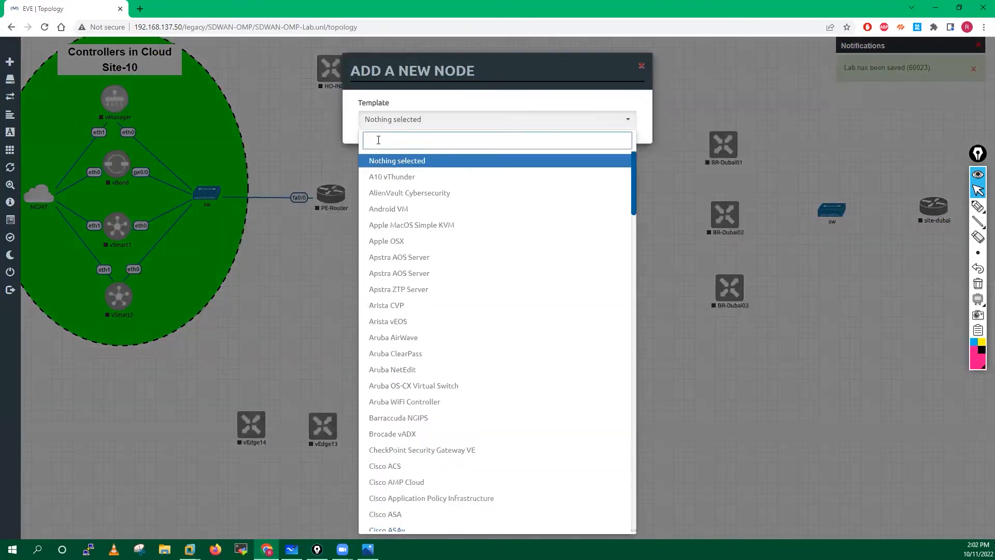
type("ios")
left_click(396, 176)
- Name the new router site-Lon, save it, and place it below vEdge13
left_click_drag(398, 205, 323, 199)
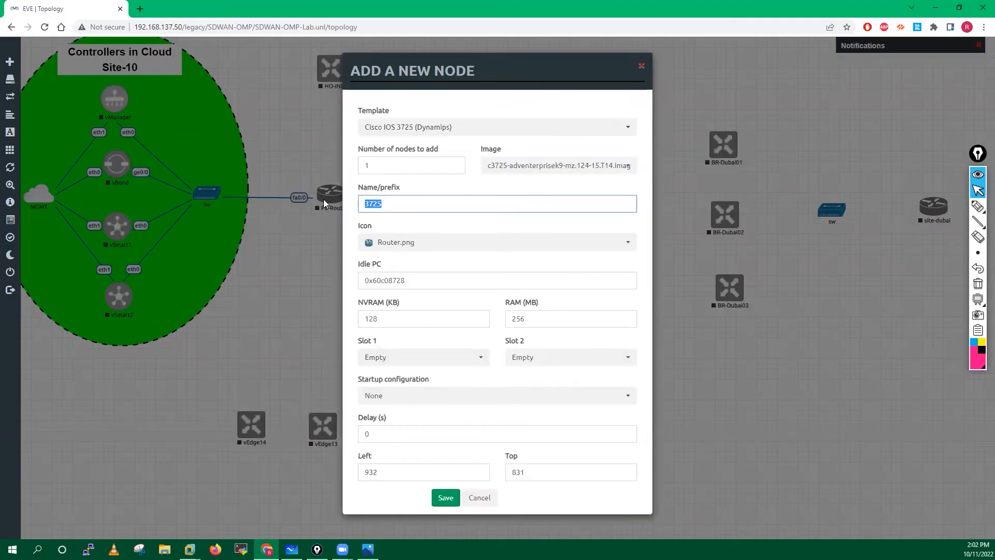
type("BR-Lon")
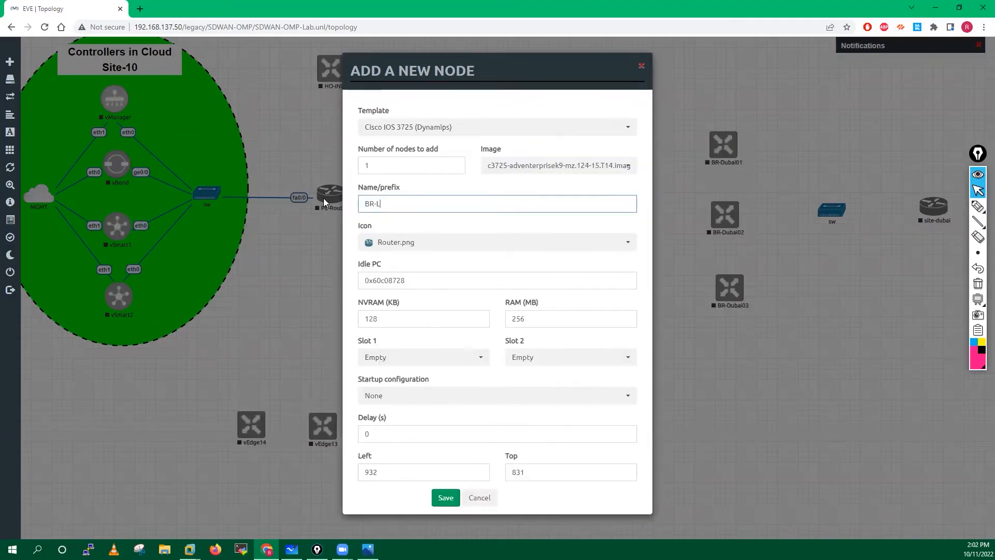
key("BackSpace")
key("BackSpace")
key("BackSpace")
key("BackSpace")
key("BackSpace")
key("BackSpace")
type("site-Lon")
left_click(447, 499)
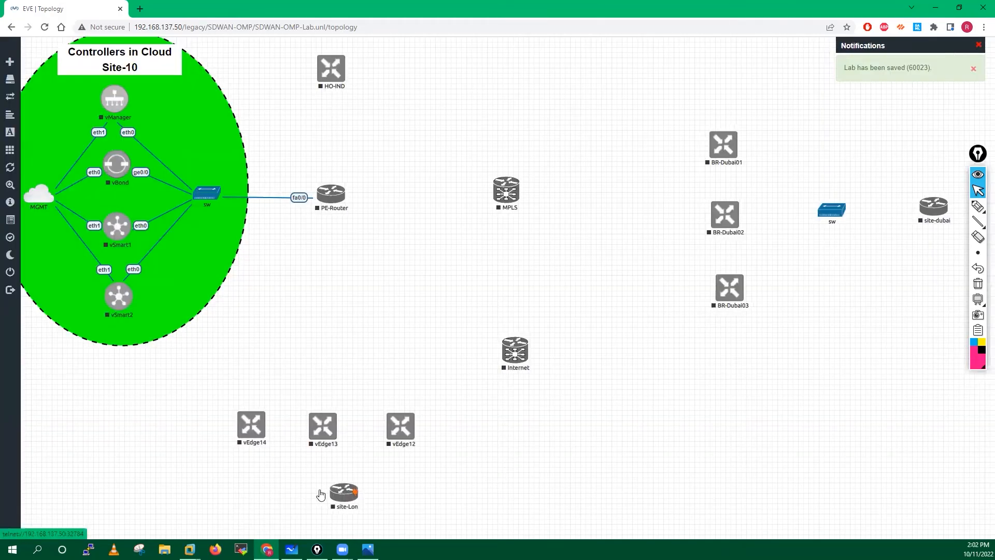
- Add a network named sw and place it between vEdge13 and site-Lon, leaving room between the icons
right_click(567, 450)
left_click(603, 454)
double_click(438, 139)
type("sw")
left_click(442, 241)
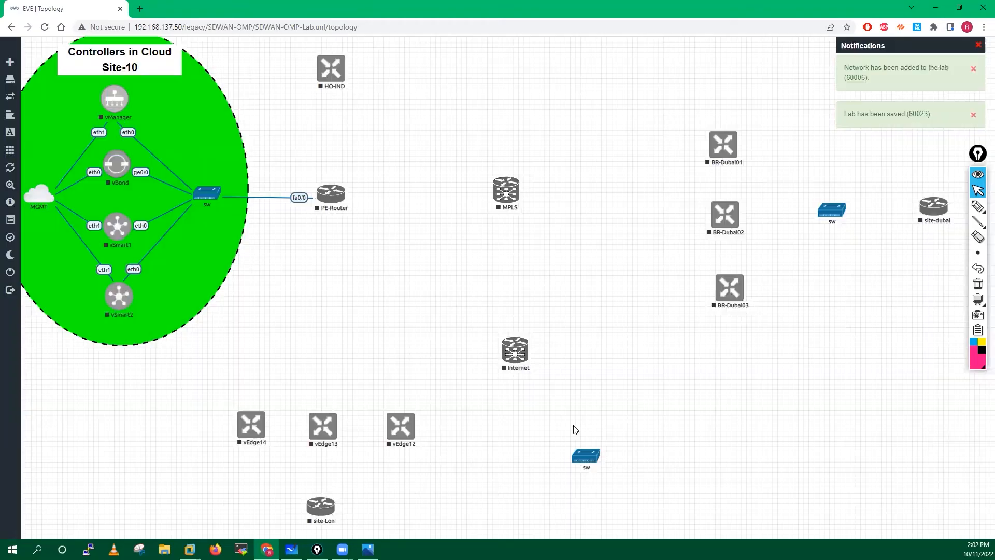
left_click_drag(582, 456, 315, 474)
left_click_drag(320, 510, 320, 521)
left_click_drag(319, 474, 318, 484)
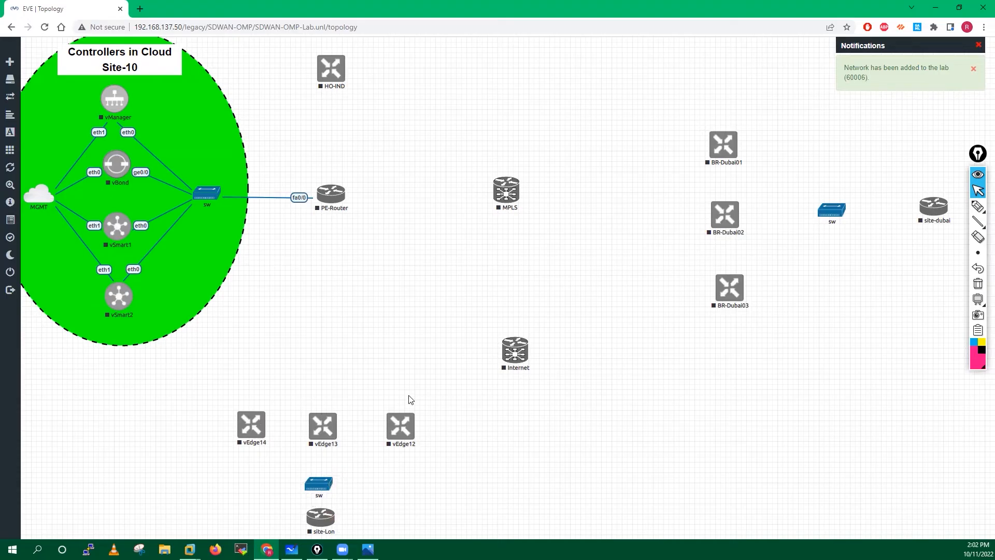
- Shift MPLS and Internet upward, and arrange vEdge14, vEdge13 and vEdge12 in a wider row below Internet
left_click_drag(507, 190, 510, 149)
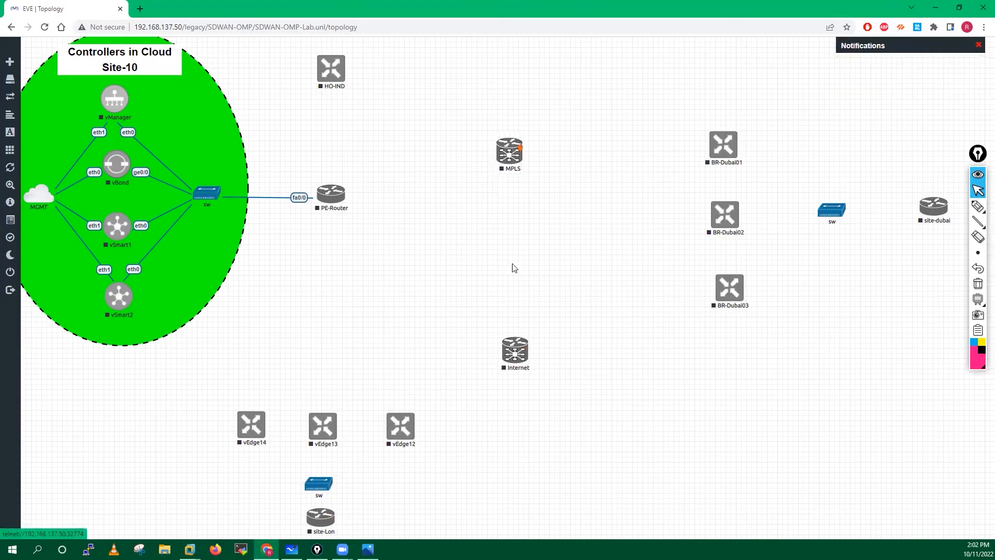
left_click_drag(512, 354, 513, 295)
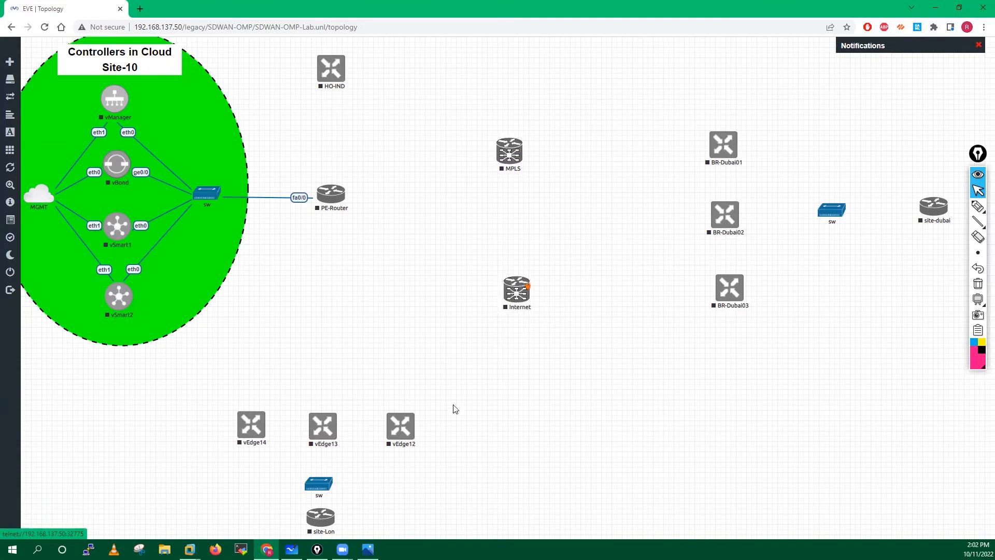
left_click_drag(403, 436, 472, 439)
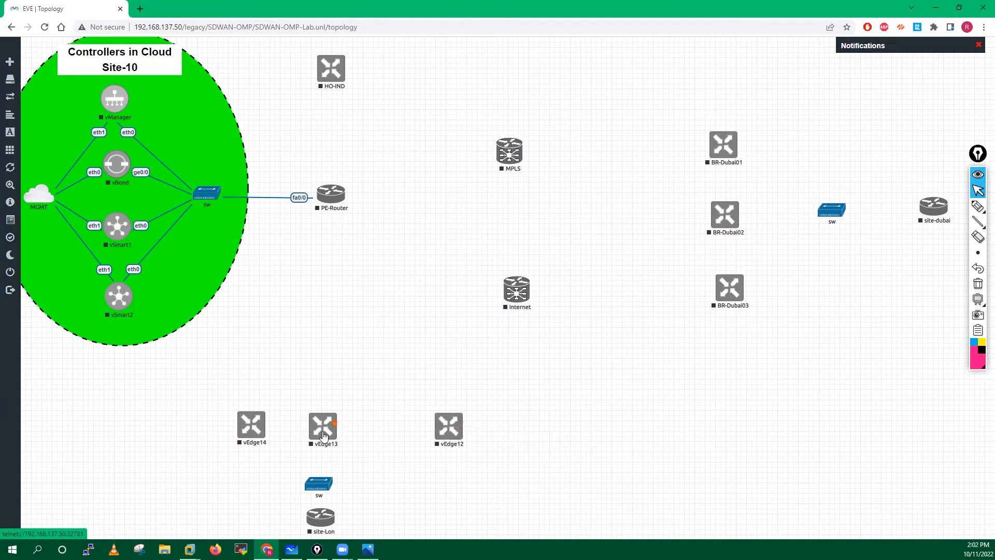
left_click_drag(324, 435, 379, 442)
left_click_drag(260, 434, 307, 438)
left_click_drag(383, 442, 380, 424)
left_click_drag(300, 437, 292, 382)
left_click_drag(371, 421, 368, 382)
left_click_drag(453, 435, 456, 377)
right_click(473, 378)
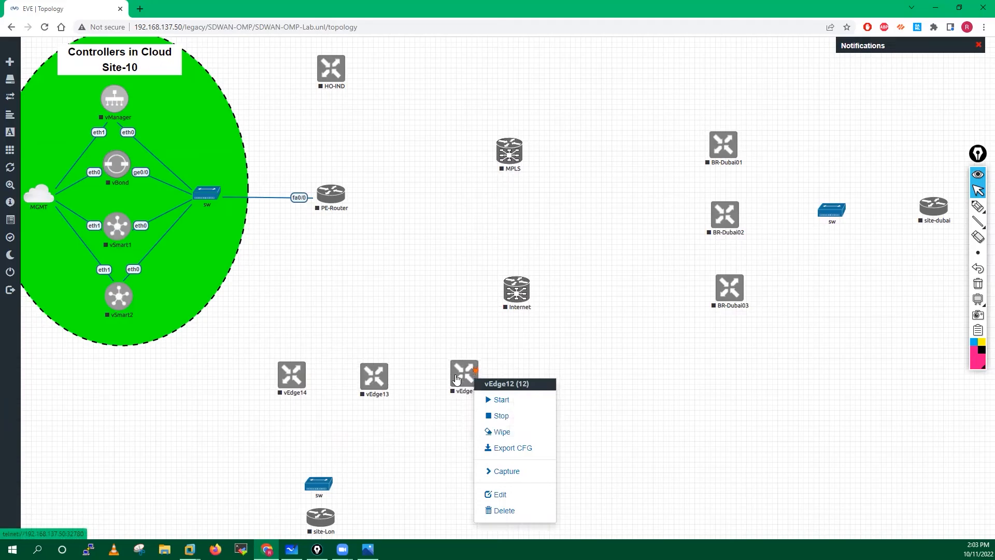
- Line up the London sw network and site-Lon in a column directly beneath vEdge13
left_click_drag(317, 484, 367, 456)
left_click_drag(320, 515, 368, 507)
left_click_drag(362, 452, 369, 449)
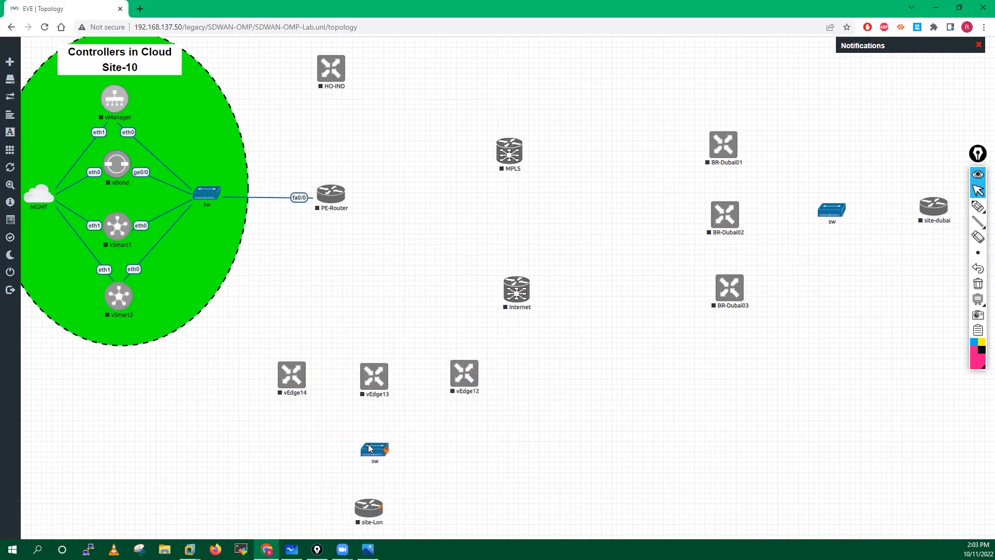
left_click_drag(361, 513, 369, 513)
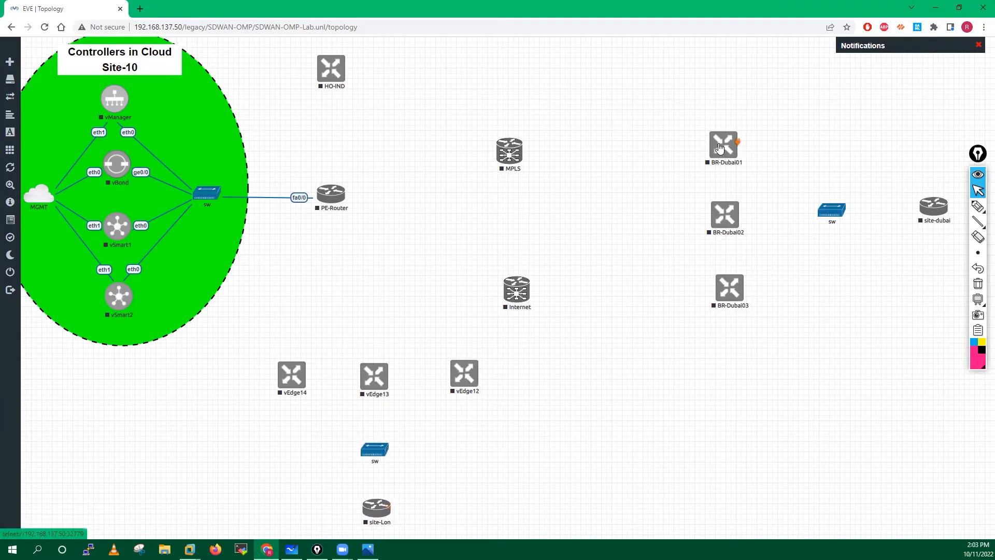
- Fine-tune the positions of BR-Dubai01, BR-Dubai02 and BR-Dubai03 into a straight, evenly spaced column
left_click_drag(718, 148, 716, 143)
left_click_drag(718, 213, 717, 212)
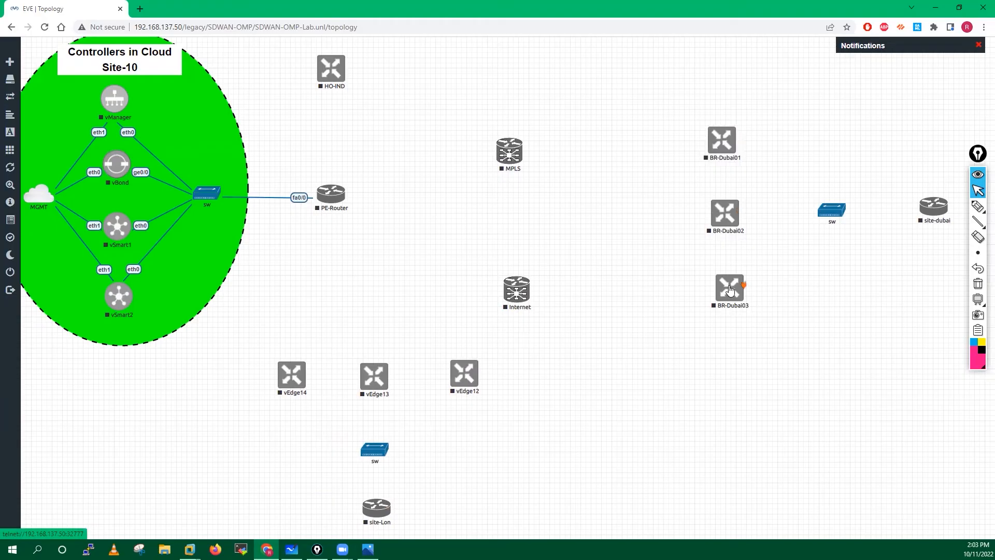
left_click_drag(728, 286, 723, 290)
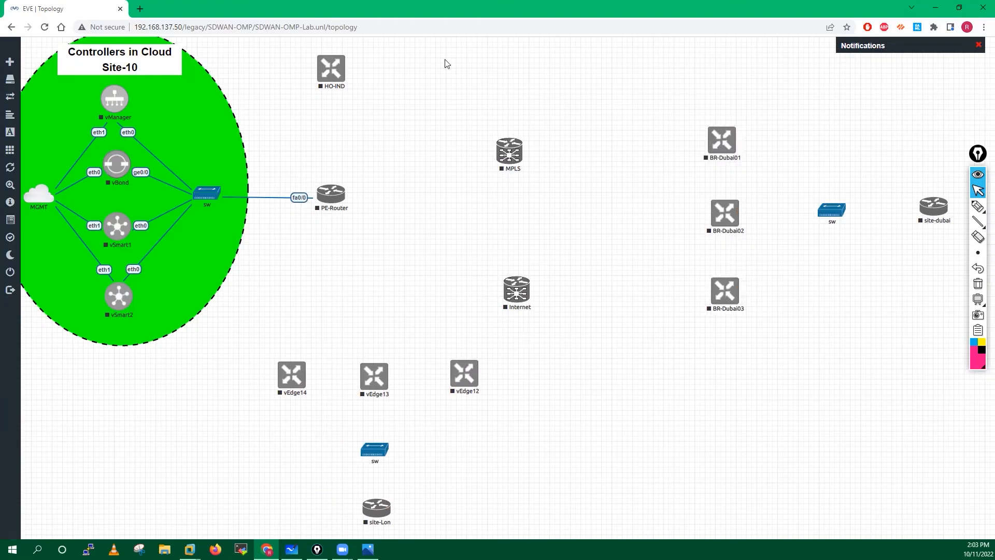
- Add a Cisco IOS 3725 (Dynamips) router named site-ind beside HO-IND, above MPLS
right_click(413, 81)
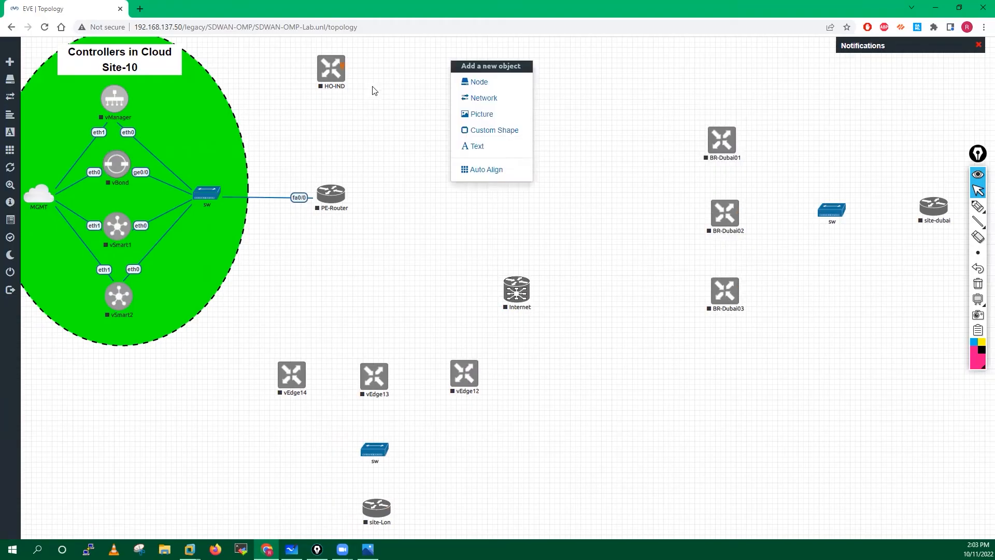
left_click(481, 86)
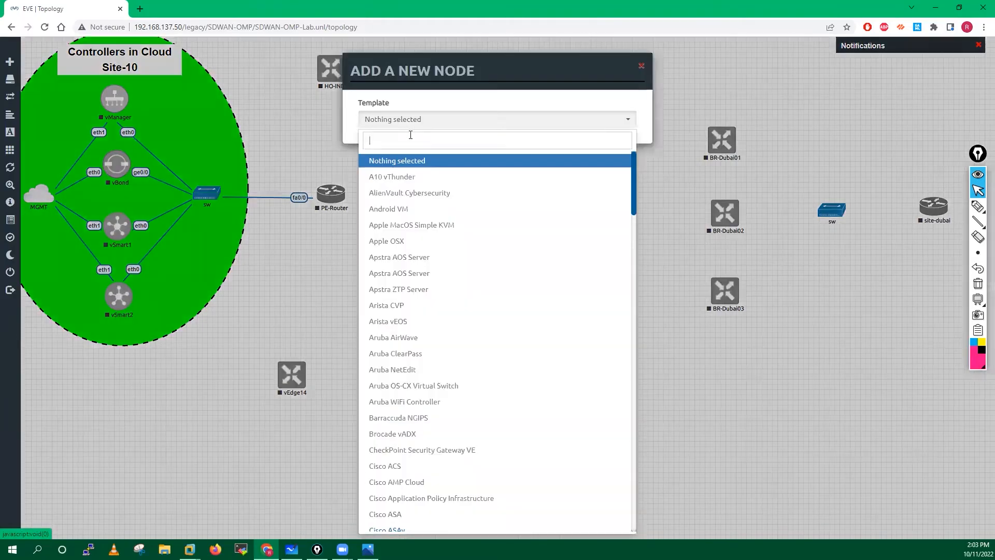
type("ios")
left_click(418, 176)
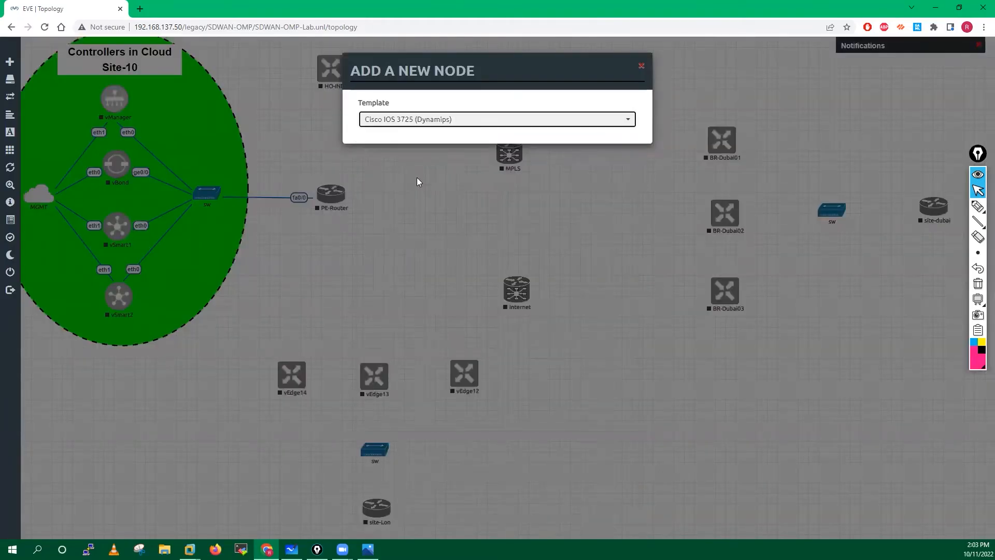
left_click_drag(405, 208, 354, 206)
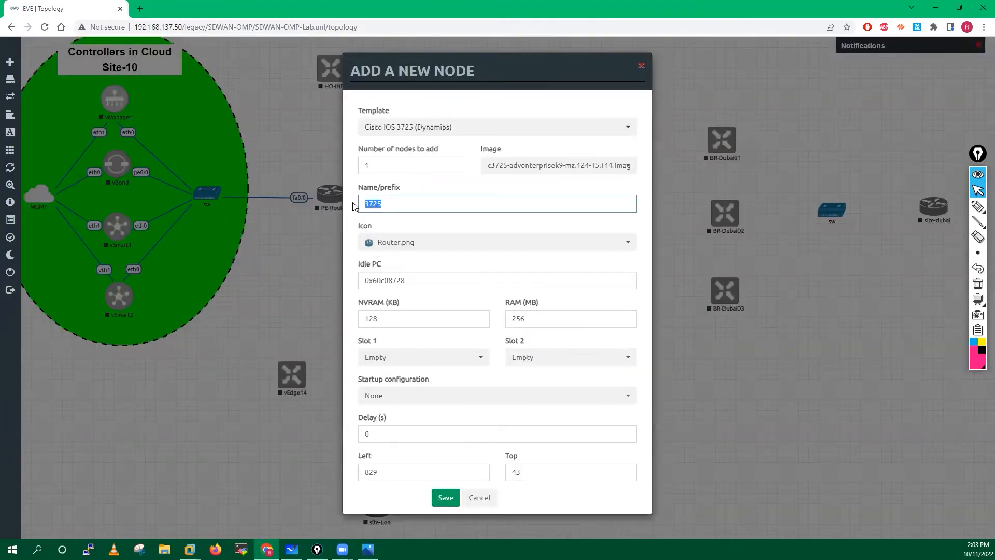
type("site-ind")
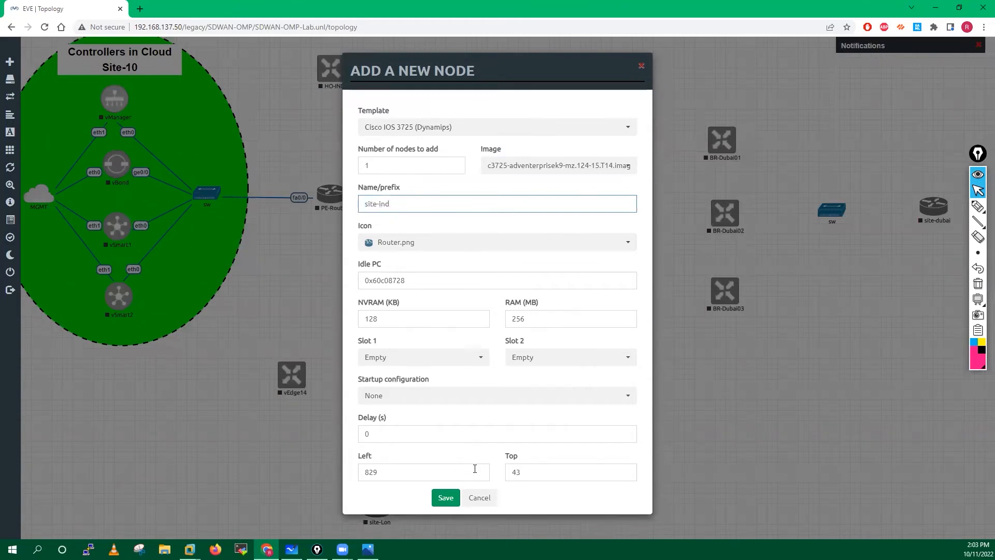
left_click(445, 497)
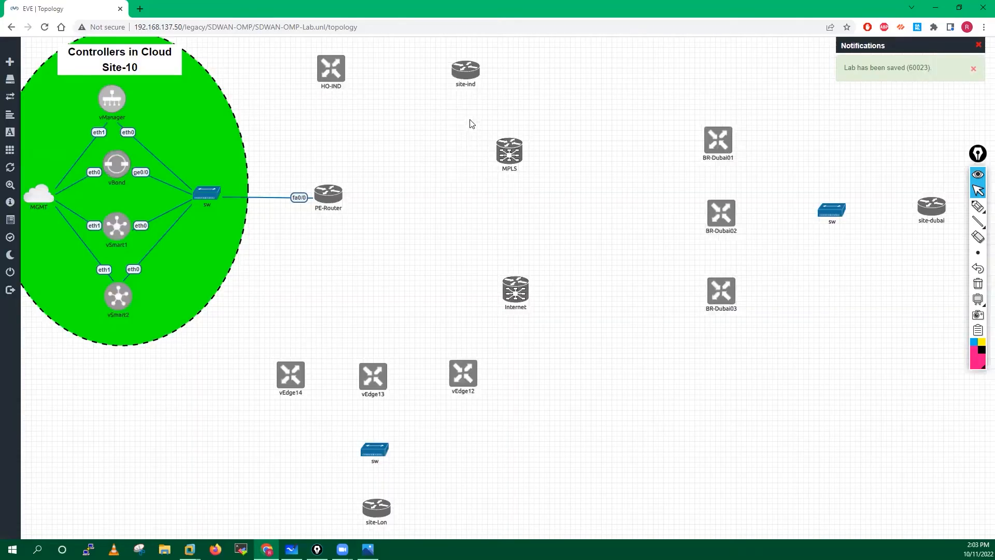
- Connect interface ge0/0 of HO-IND to interface fa0/1 of PE-Router
left_click_drag(469, 75, 340, 193)
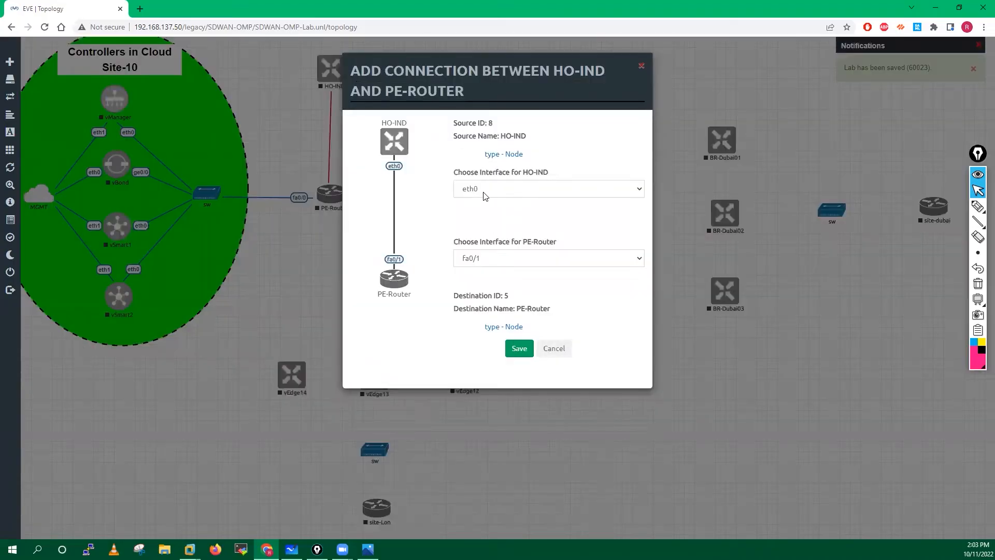
left_click(489, 190)
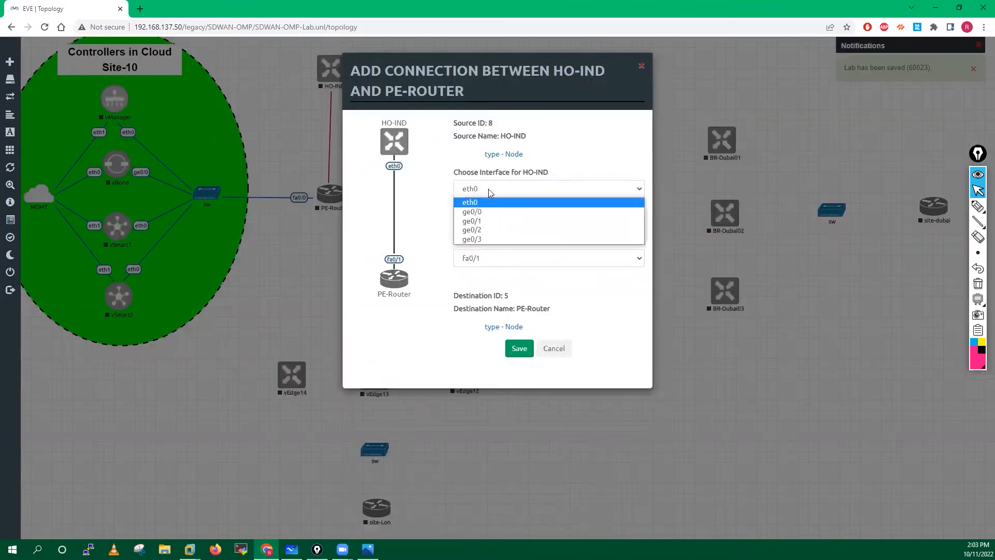
left_click(475, 213)
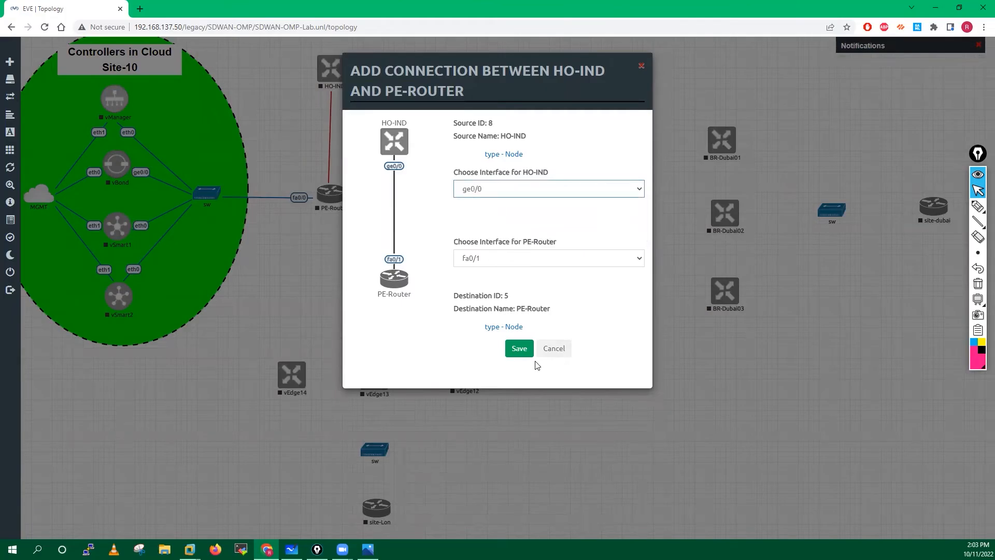
left_click(518, 348)
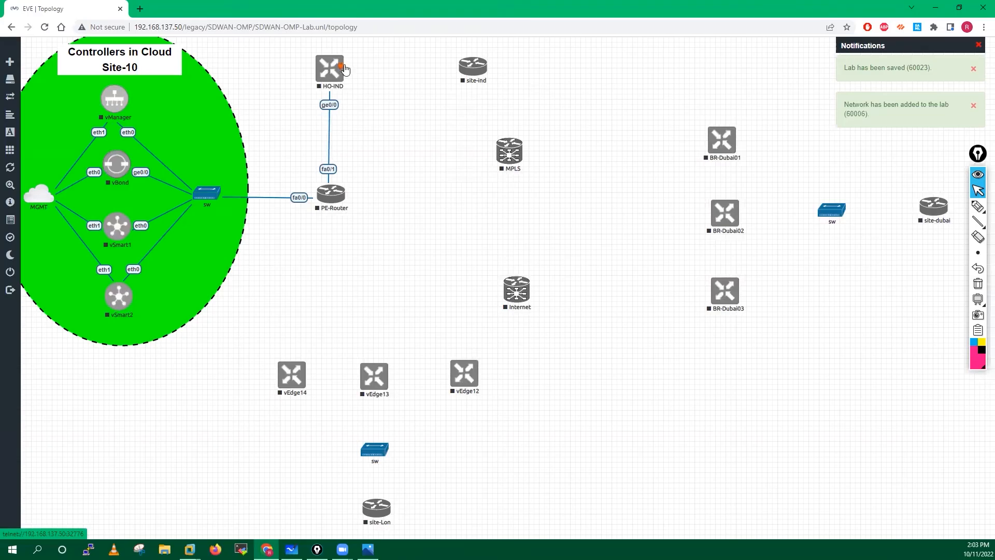
- Connect interface ge0/1 of HO-IND to interface fa0/0 of site-ind
left_click_drag(342, 67, 473, 72)
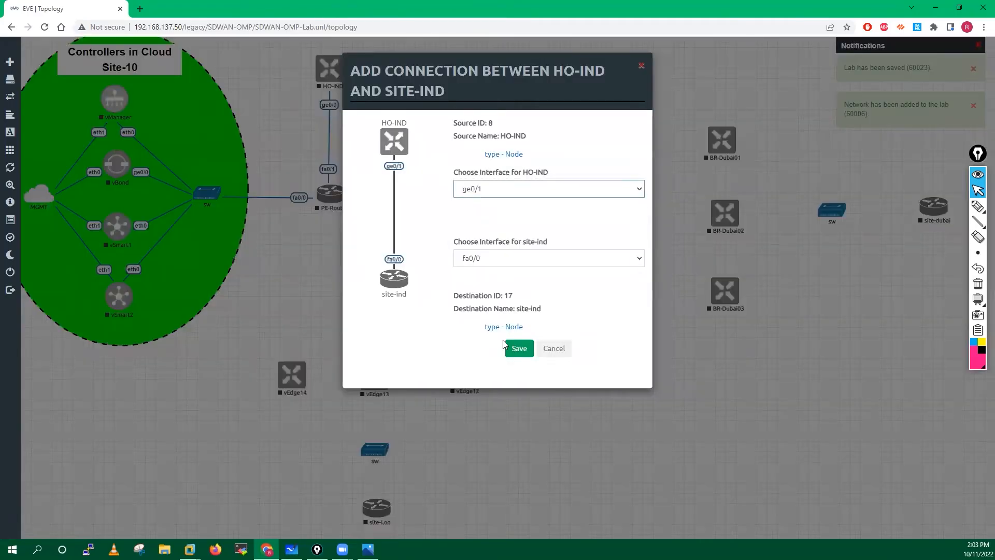
left_click(518, 348)
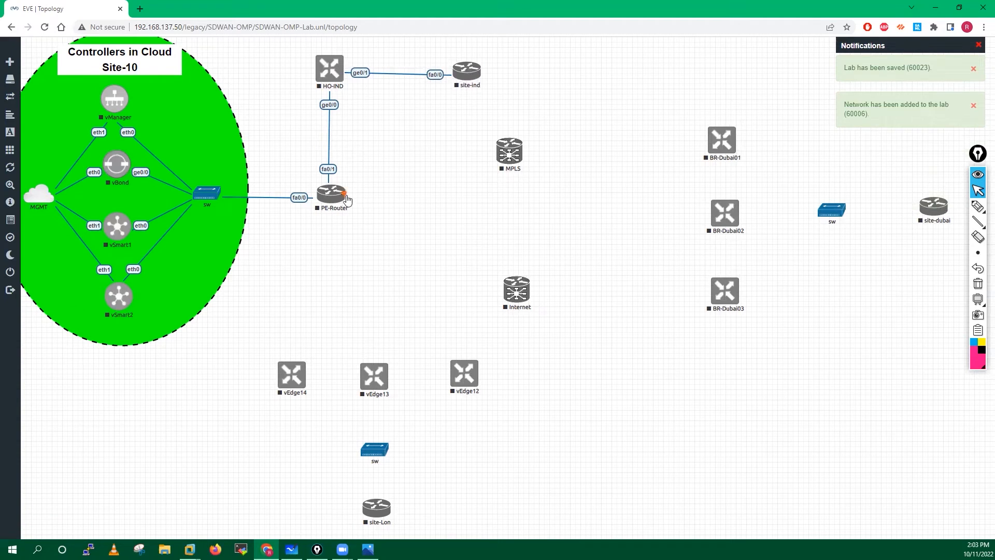
- Connect PE-Router's fa1/0 to fa0/0 of MPLS and its fa1/1 to fa0/0 of Internet
left_click_drag(346, 195, 505, 155)
left_click(518, 350)
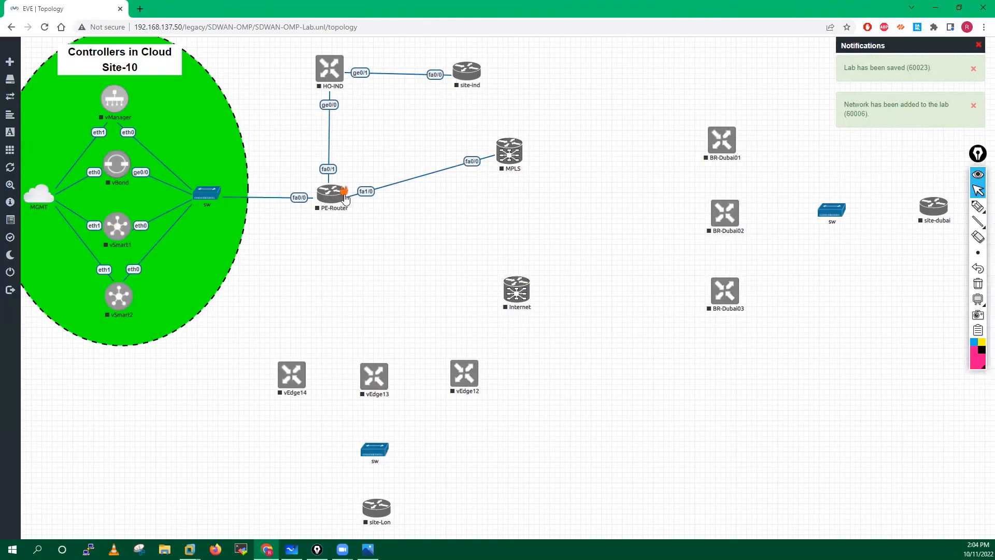
left_click_drag(345, 194, 515, 293)
left_click(517, 346)
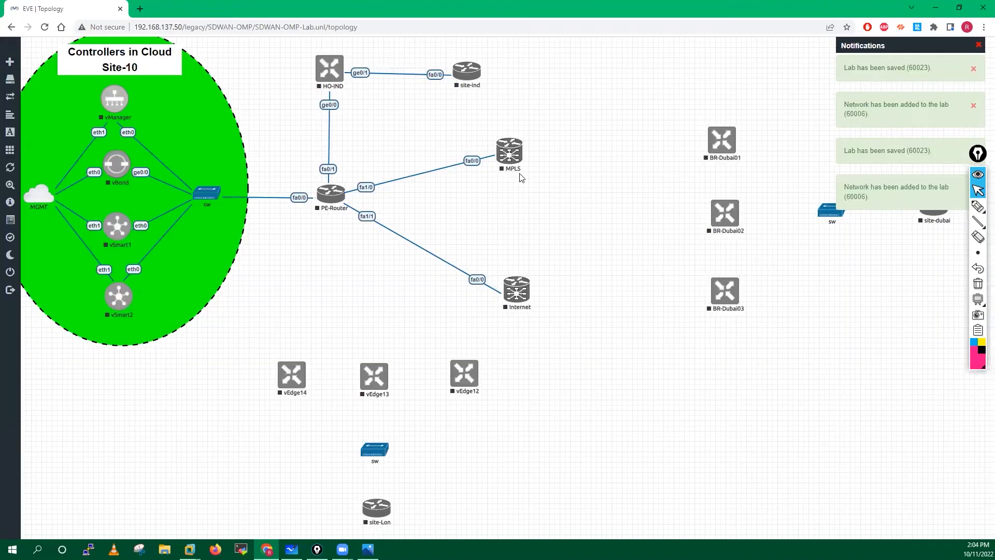
left_click_drag(512, 154, 515, 157)
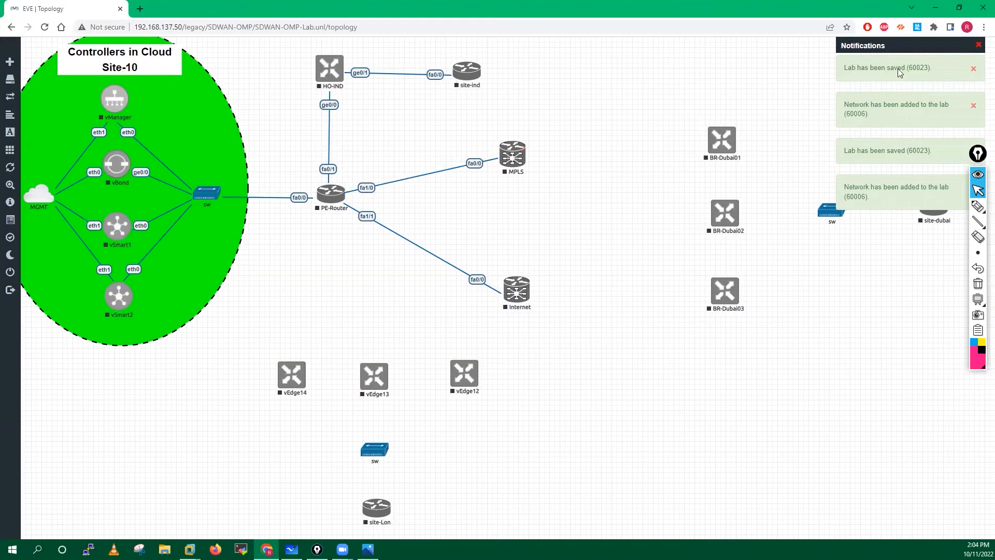
left_click(977, 46)
- Connect interface fa0/1 of MPLS to interface ge0/0 of BR-Dubai01
mouse_move(526, 157)
left_click_drag(589, 153, 715, 148)
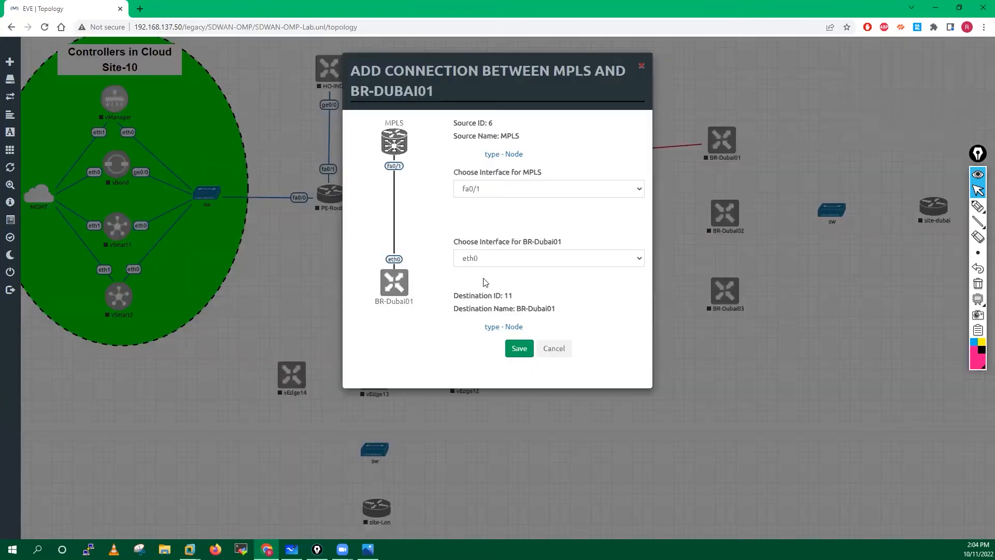
left_click(485, 282)
left_click(519, 349)
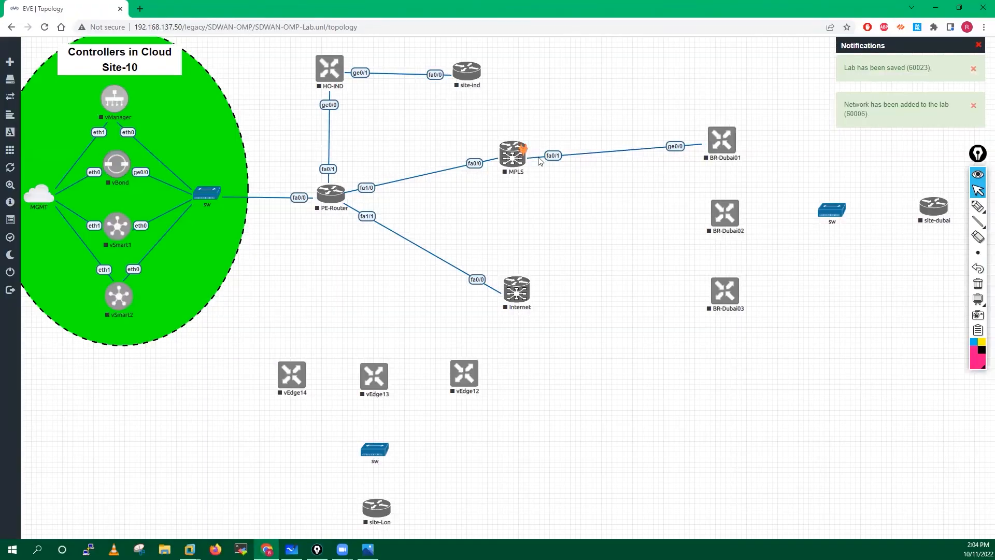
left_click_drag(539, 158, 723, 214)
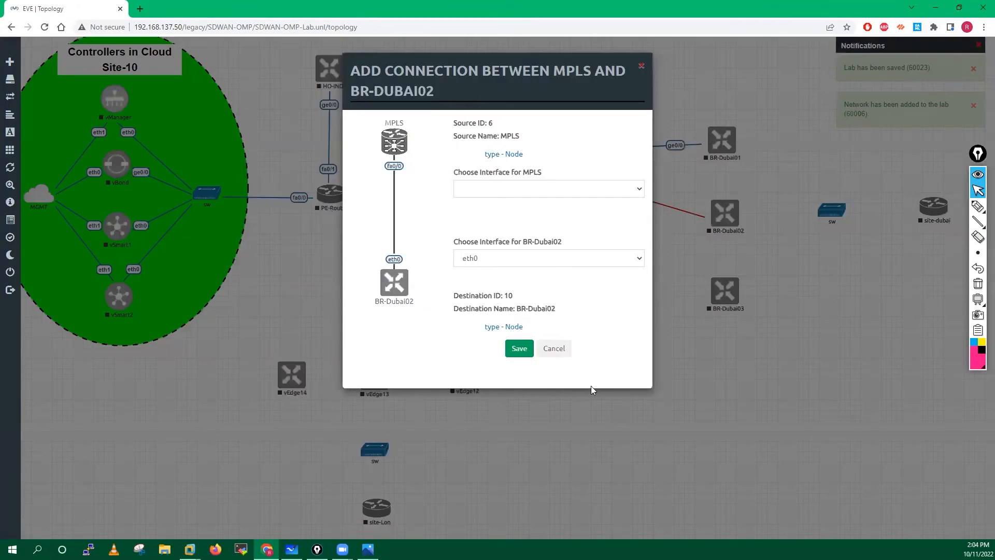
left_click(608, 190)
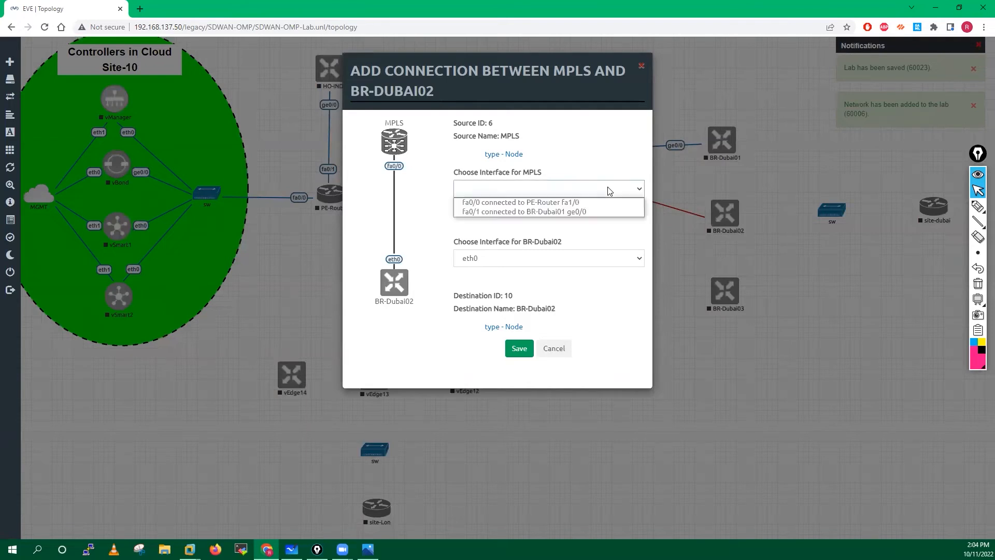
left_click(554, 348)
left_click(553, 348)
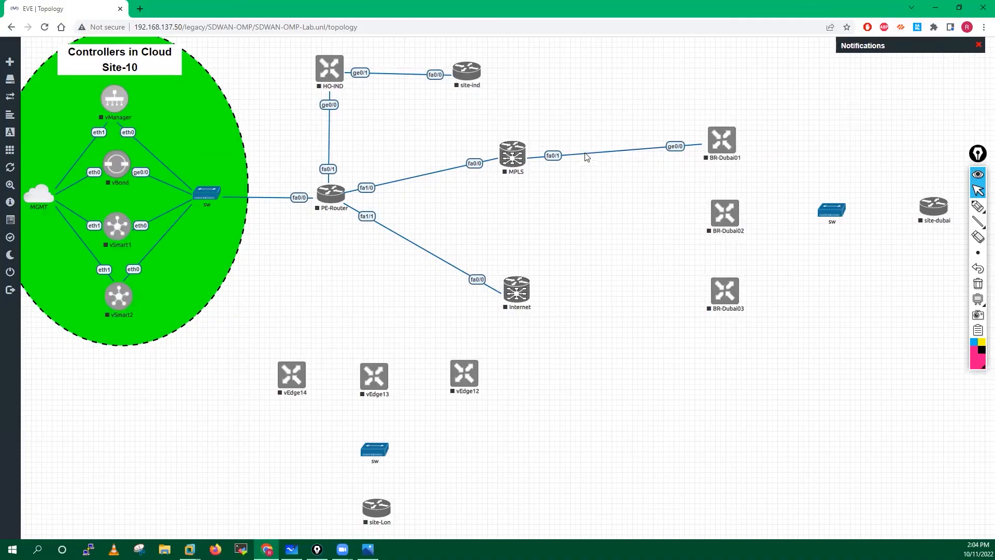
- Delete the link between MPLS and BR-Dubai01 and the link between PE-Router and MPLS
right_click(587, 157)
left_click(548, 218)
right_click(579, 157)
left_click(608, 179)
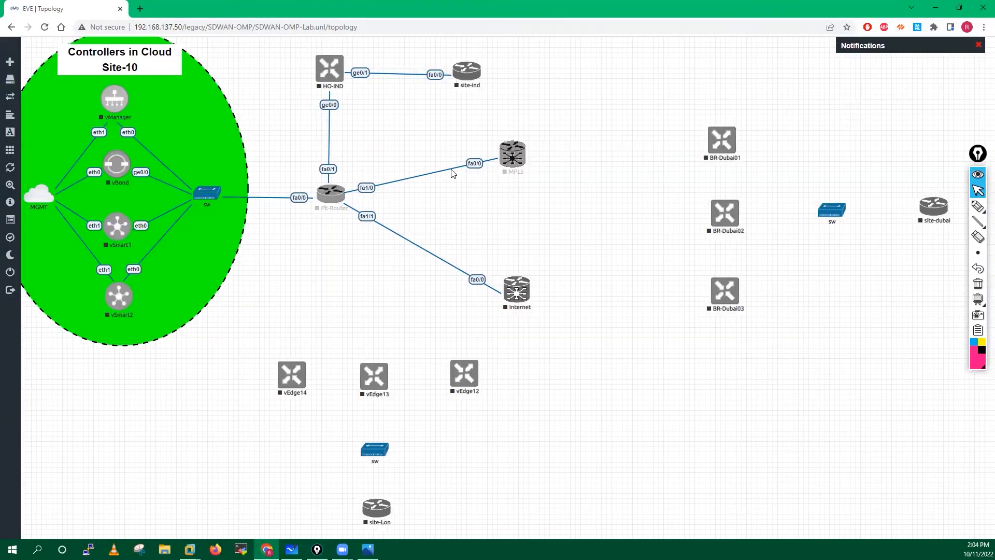
right_click(453, 171)
left_click(476, 194)
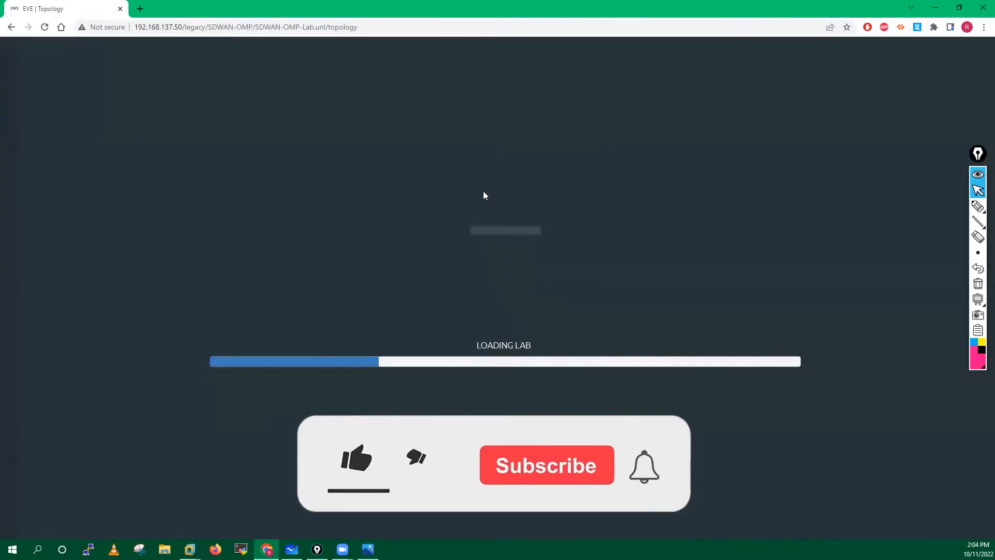
- Install NM-16ESW modules in slots 1 and 2 of the MPLS node, and check the Internet node's slot modules
right_click(511, 162)
left_click(538, 278)
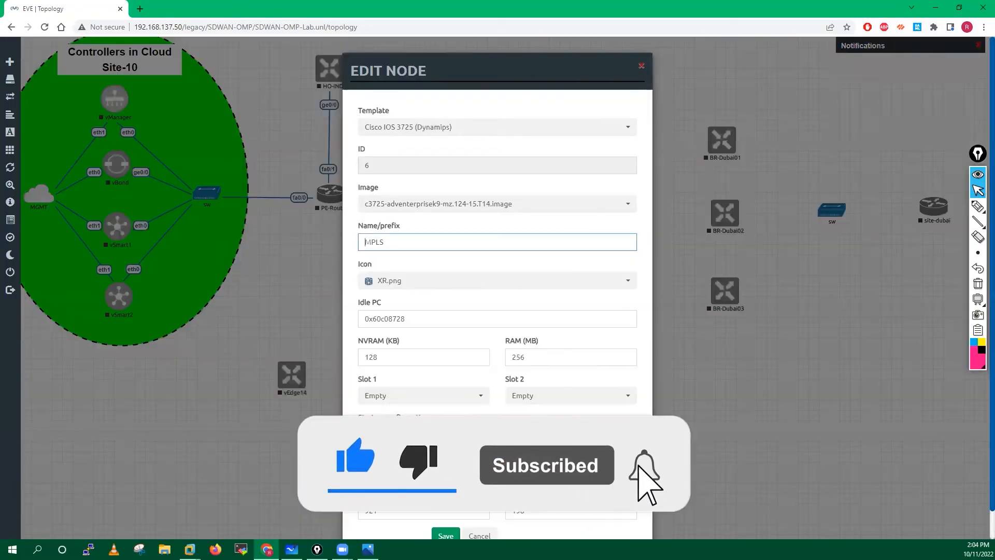
left_click(383, 397)
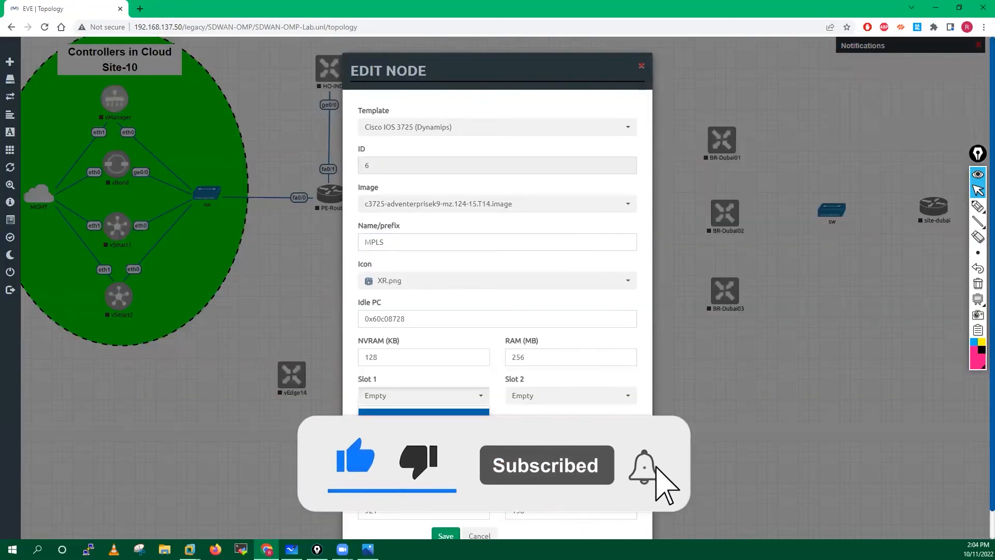
left_click(386, 439)
left_click(527, 397)
left_click(528, 439)
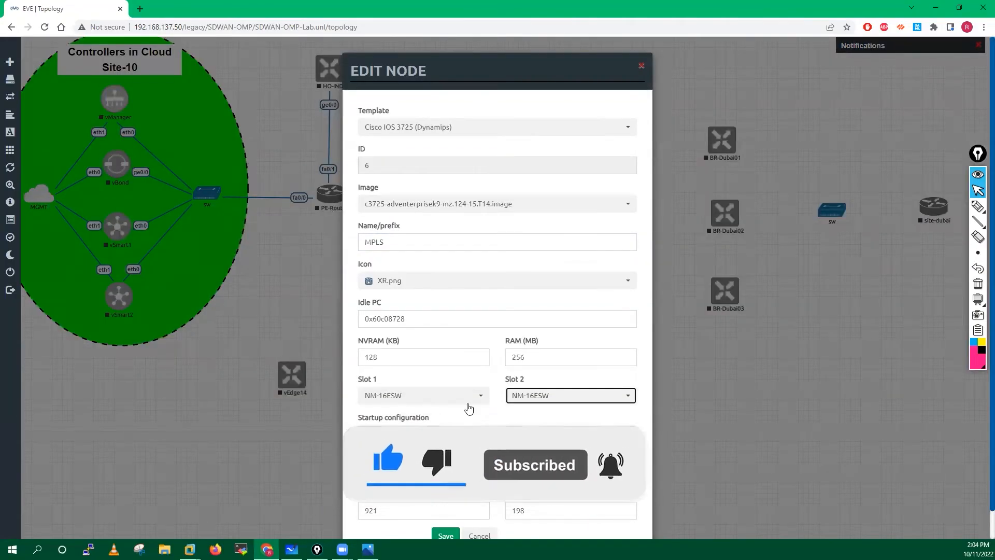
scroll(461, 456, "down", 1)
left_click(445, 507)
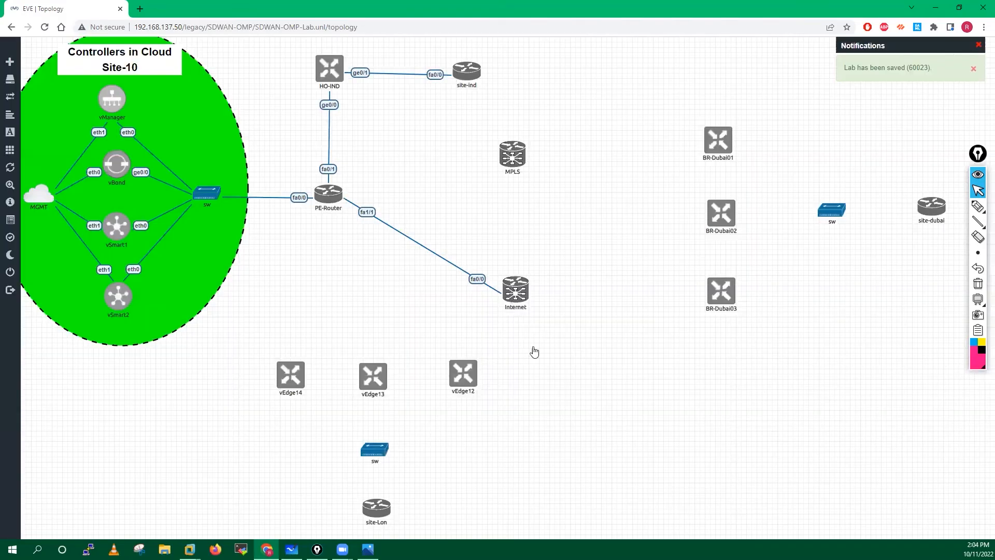
right_click(517, 294)
left_click(544, 410)
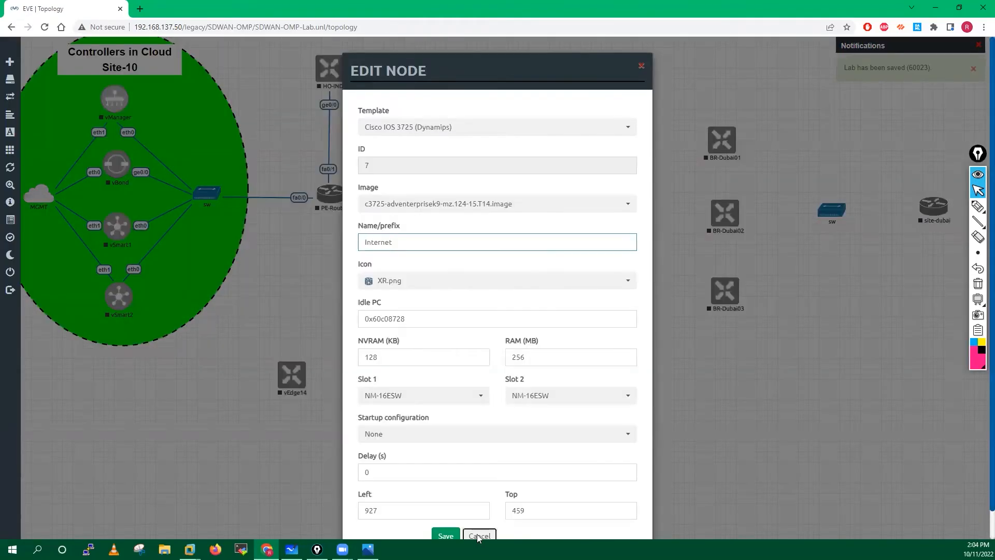
left_click(477, 535)
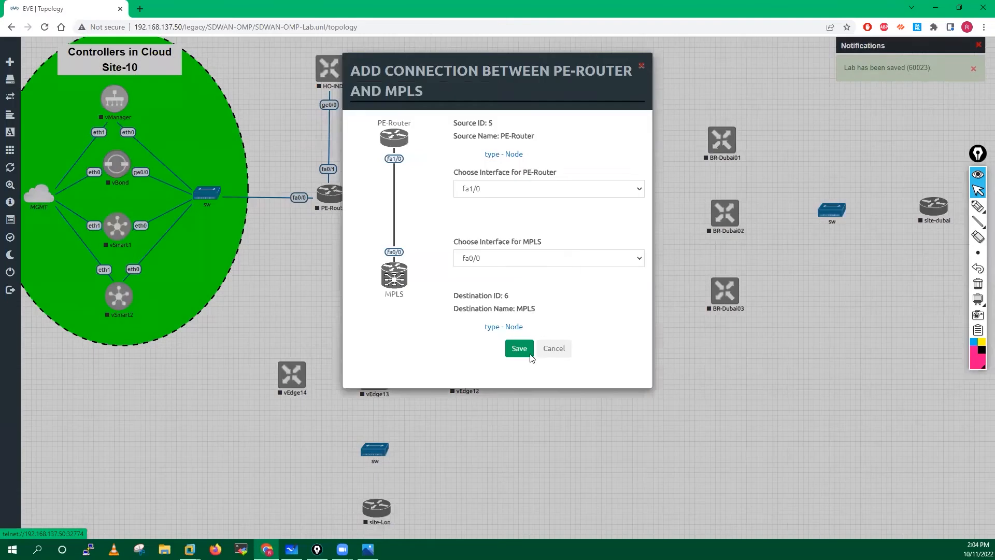
- Connect PE-Router's fa1/0 to fa0/0 of MPLS, and connect fa0/1 of MPLS to ge0/0 of BR-Dubai01
left_click(529, 355)
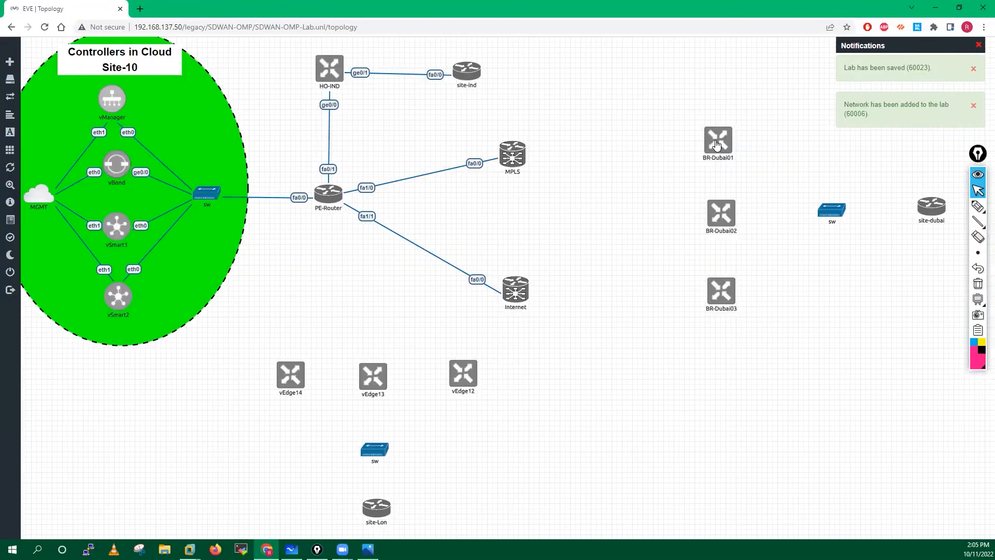
left_click_drag(512, 154, 721, 142)
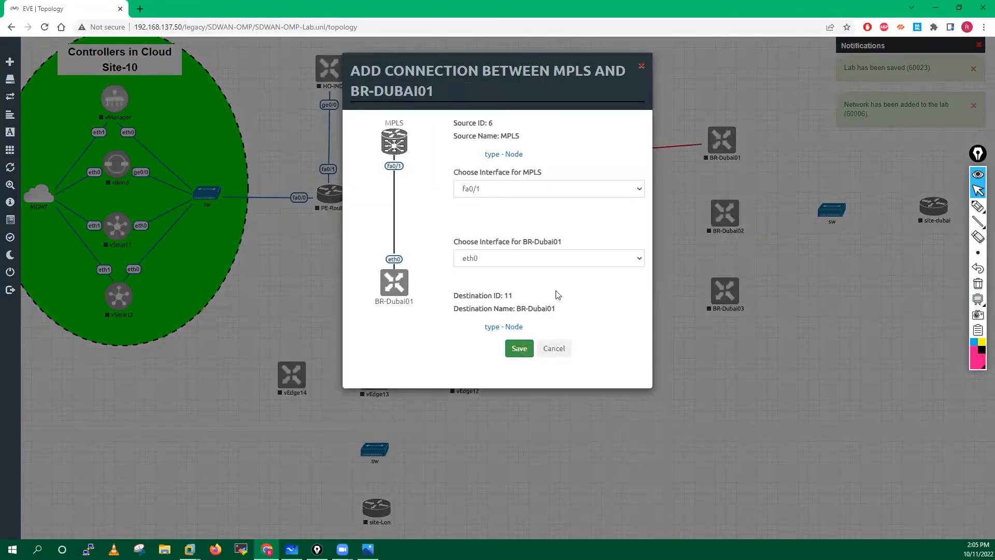
left_click(568, 261)
left_click(485, 285)
left_click(514, 351)
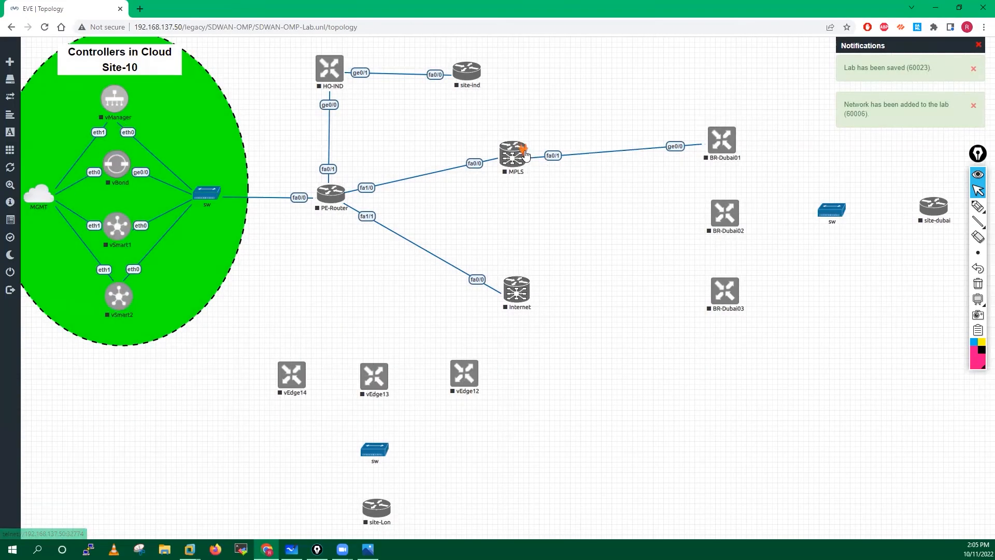
- Connect MPLS to the other two Dubai branches: fa1/0 to ge0/0 of BR-Dubai02 and fa1/1 to ge0/0 of BR-Dubai03
left_click_drag(524, 156, 719, 218)
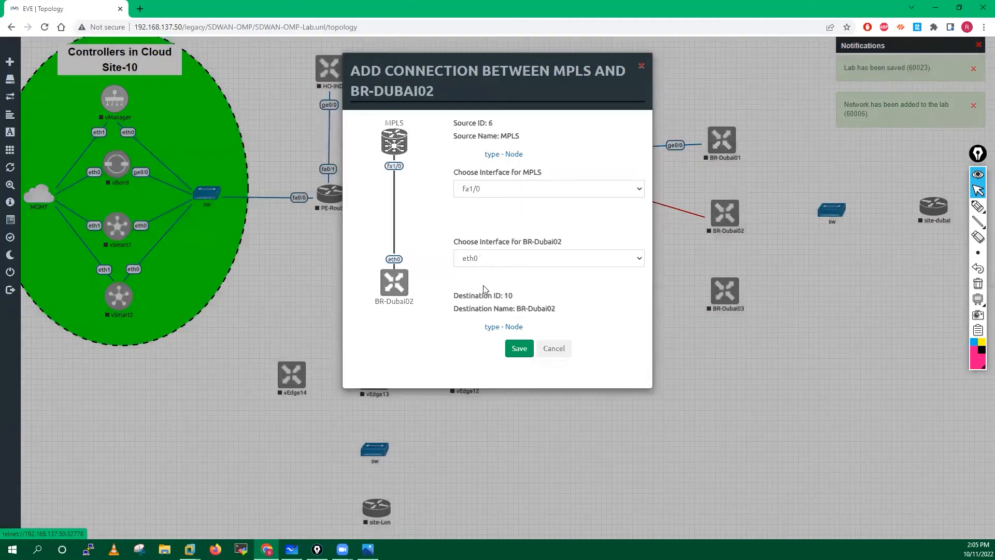
left_click(485, 258)
left_click(485, 282)
left_click(518, 349)
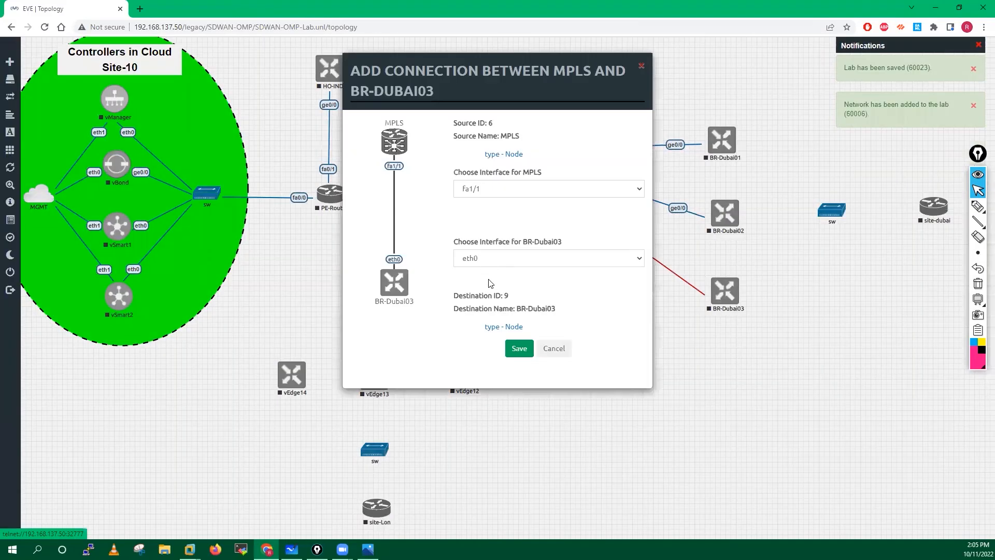
left_click(548, 258)
left_click(466, 334)
left_click(519, 348)
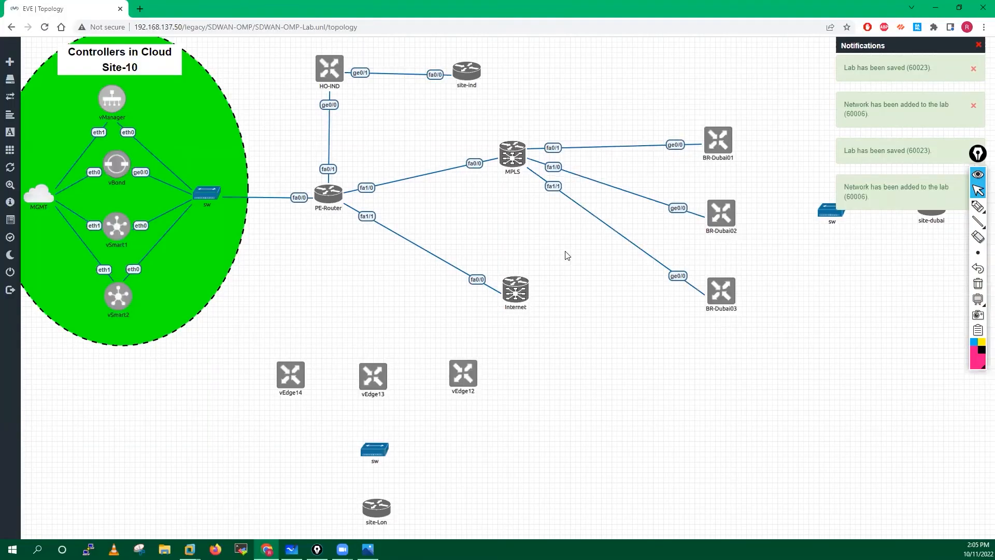
- Connect interface fa0/1 of the Internet router to interface ge0/1 of BR-Dubai01
left_click_drag(528, 288, 722, 139)
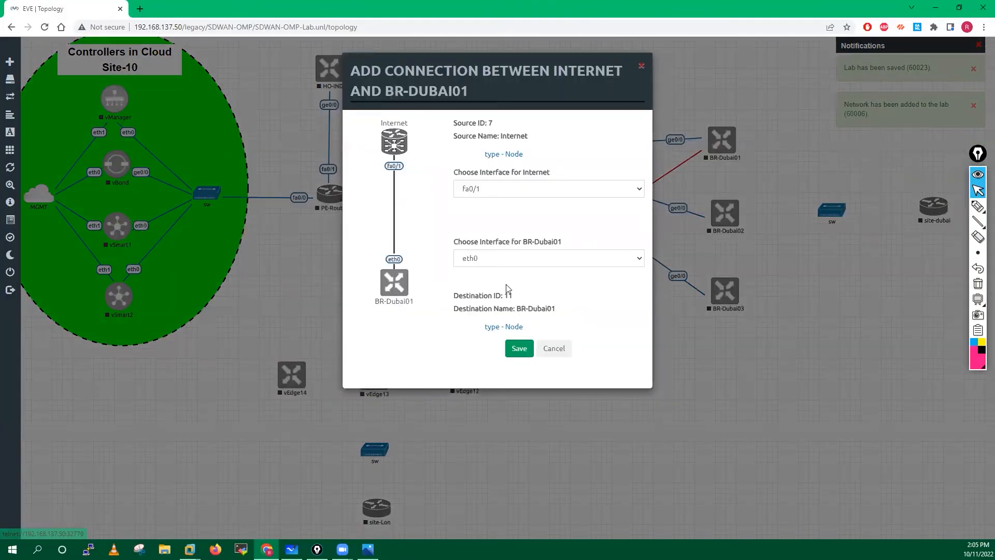
left_click(485, 259)
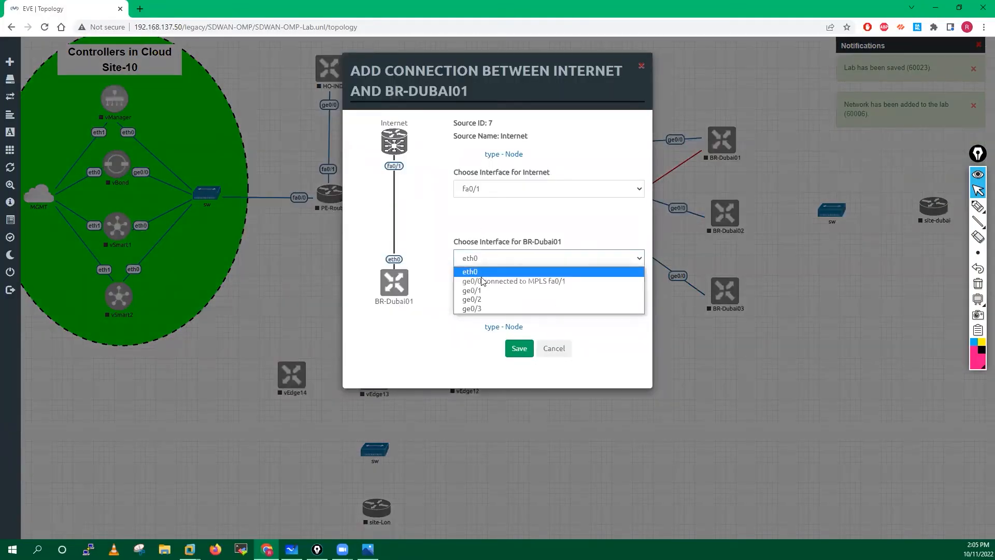
left_click(476, 295)
left_click(518, 347)
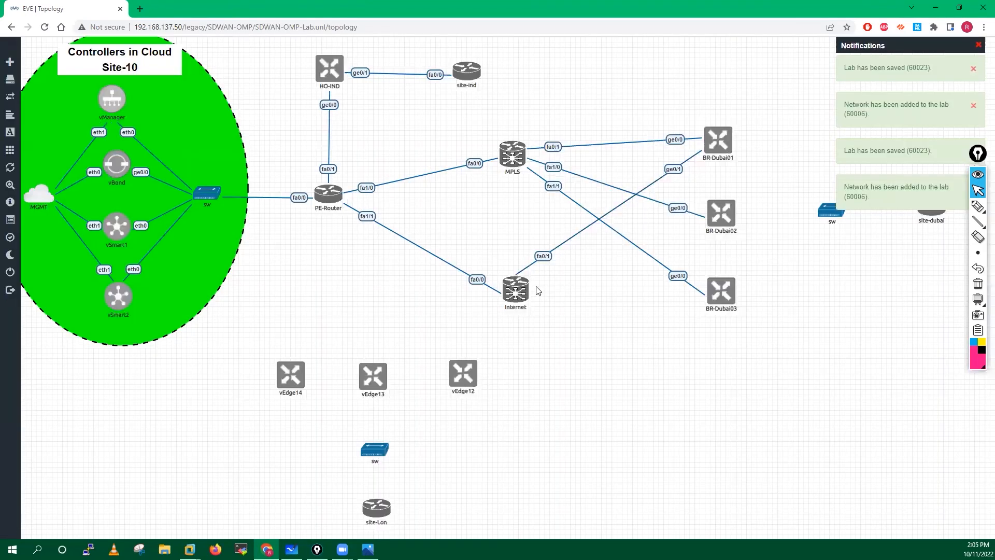
- Connect the Internet router's fa1/0 to ge0/1 of BR-Dubai02 and its fa1/1 to ge0/1 of BR-Dubai03
left_click_drag(518, 289, 716, 218)
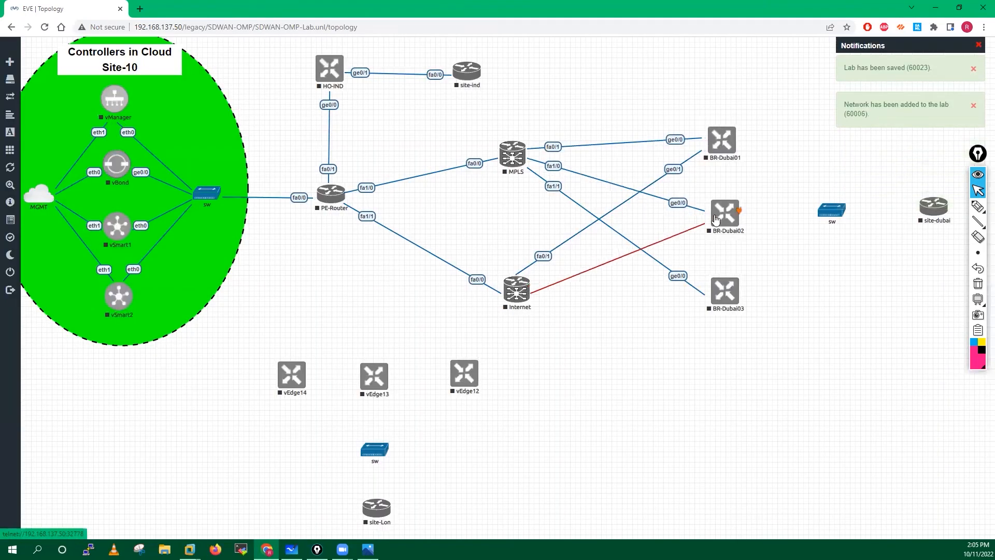
left_click(479, 265)
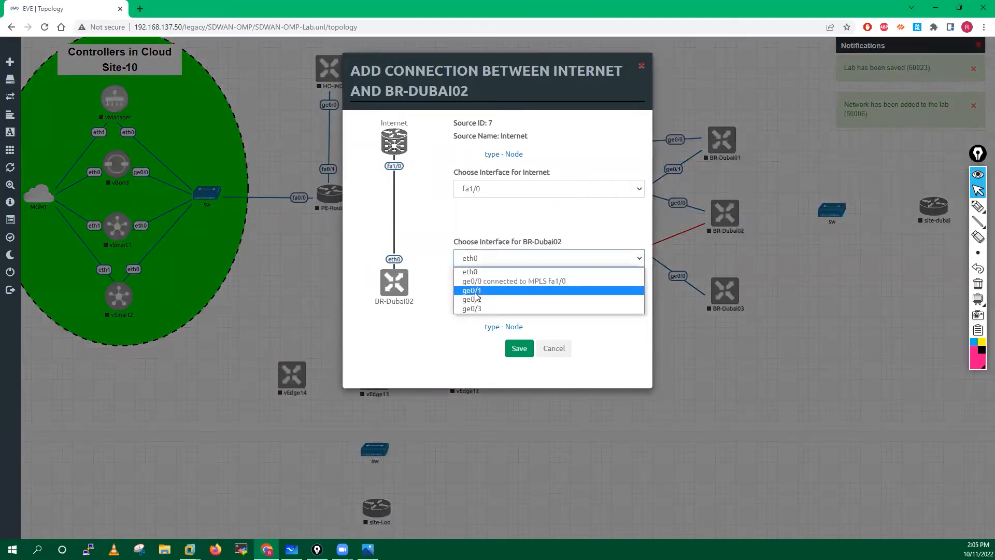
left_click(479, 313)
left_click(546, 349)
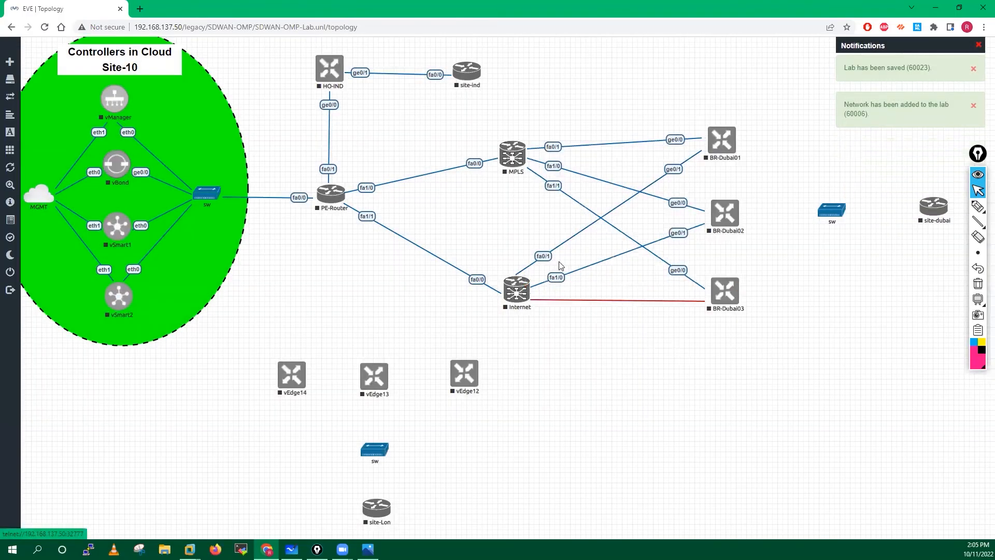
left_click(505, 258)
left_click(477, 293)
left_click(515, 353)
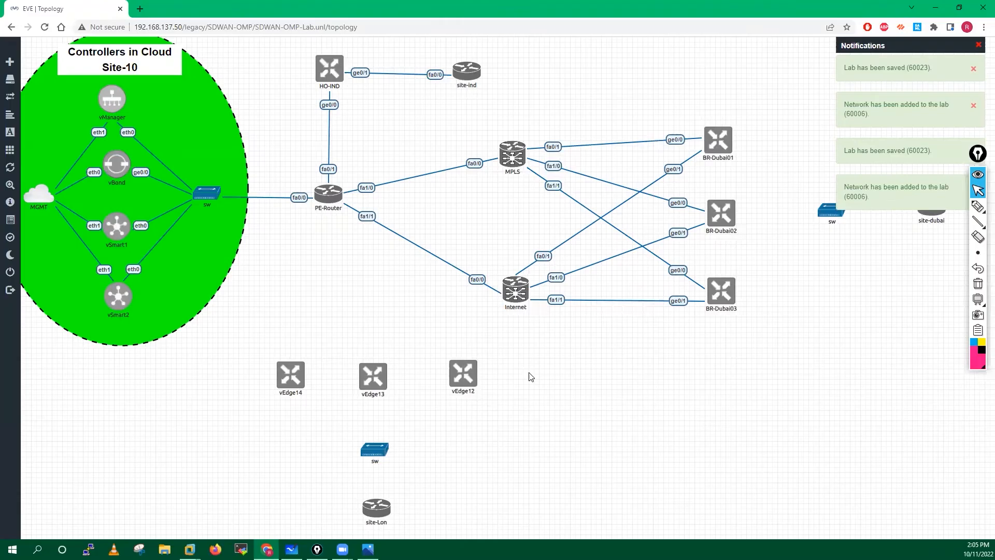
left_click_drag(715, 141, 715, 142)
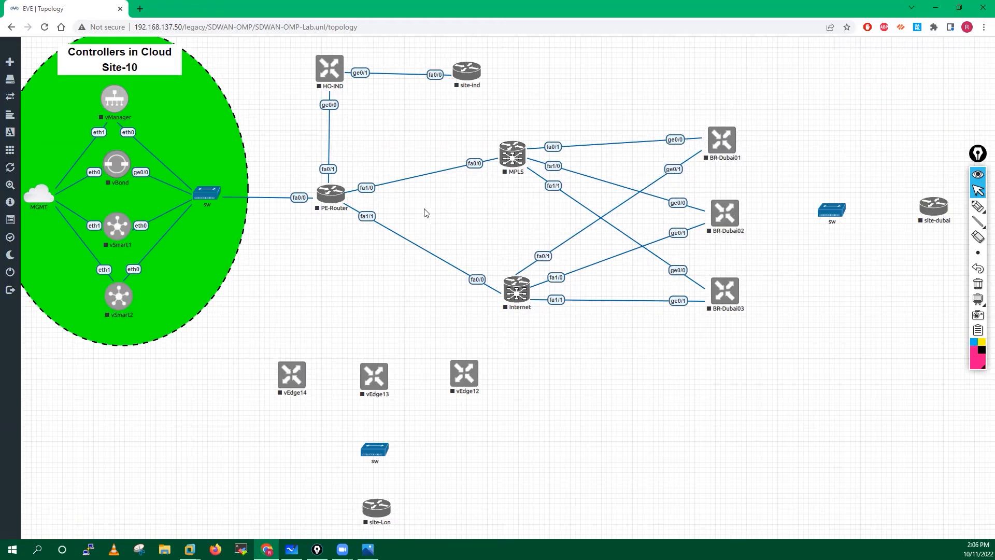
mouse_move(523, 152)
left_click_drag(523, 152, 349, 350)
mouse_move(464, 384)
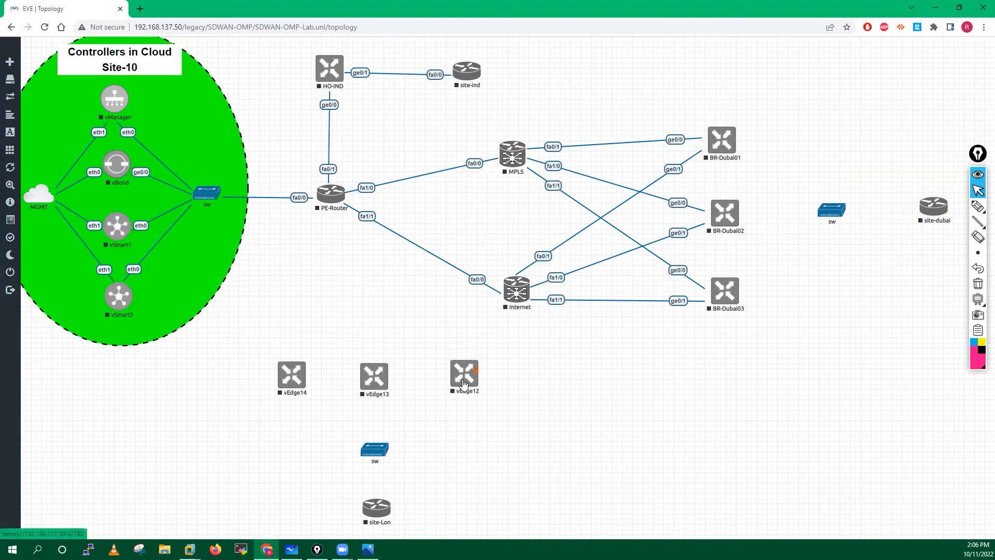
- Rename the vEdge14 node as BR-Lon01 and save the node
right_click(296, 391)
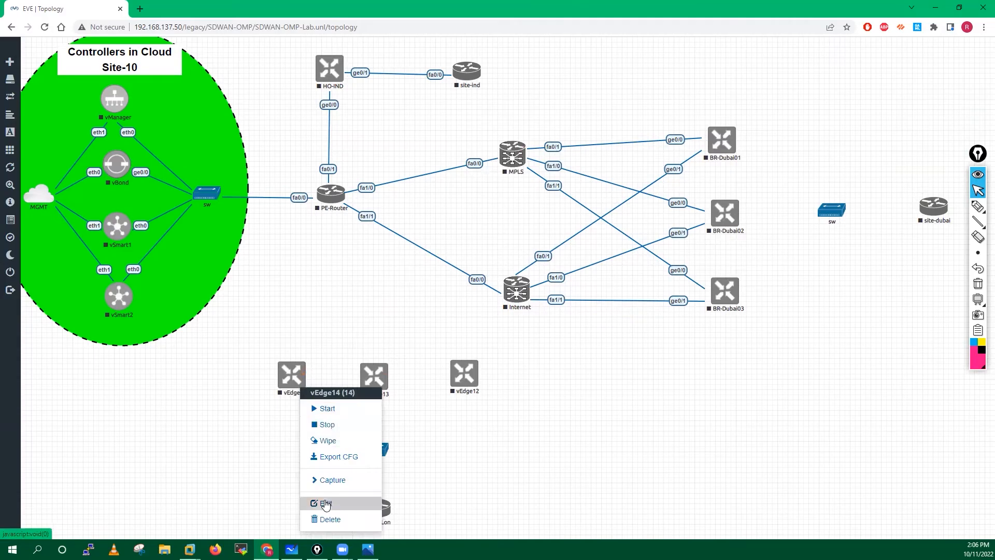
left_click(326, 503)
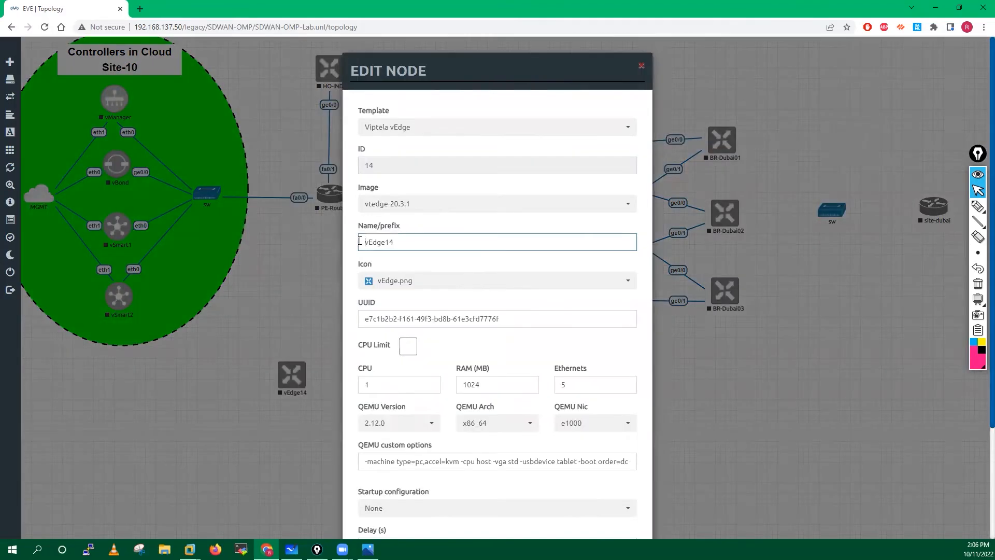
double_click(359, 240)
type("BR-Lon01")
key("ctrl+a")
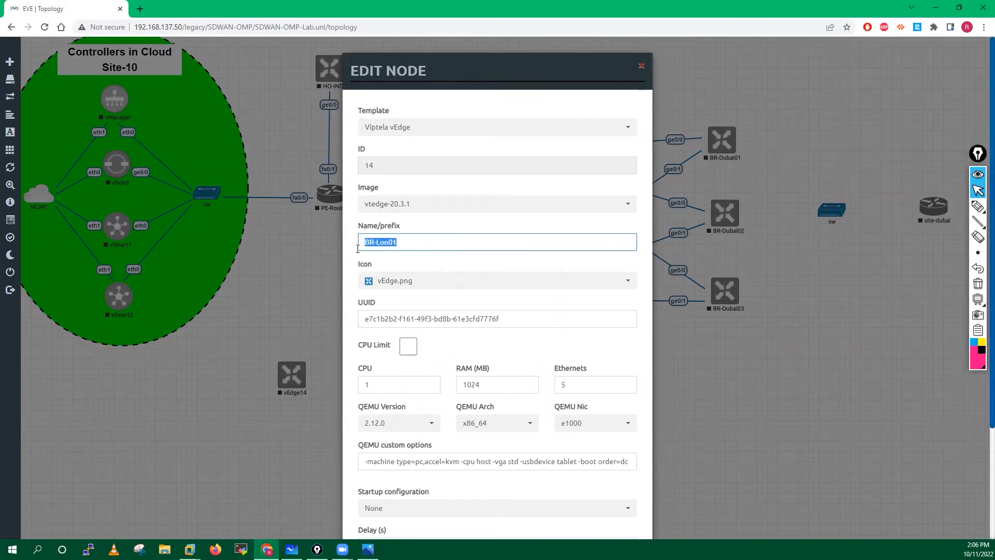
scroll(479, 433, "down", 3)
left_click(454, 506)
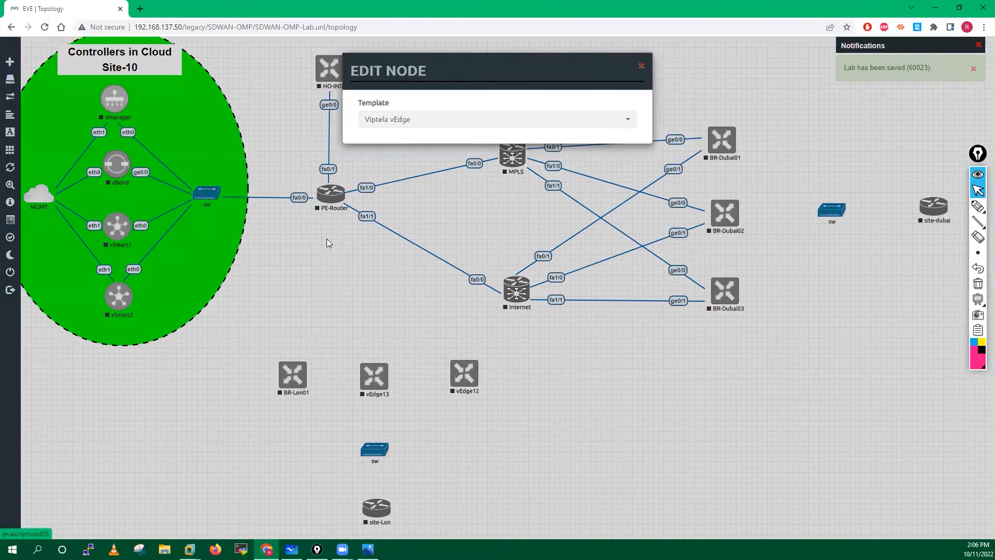
- Rename the vEdge13 node as BR-Lon02 and save the node
double_click(403, 244)
type("BR-Lon0")
scroll(423, 466, "down", 3)
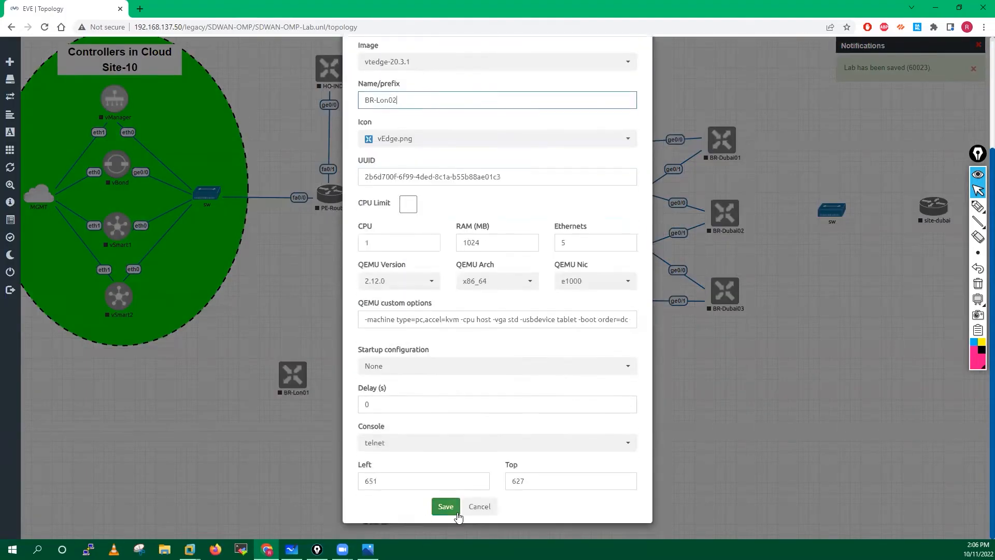
left_click(444, 504)
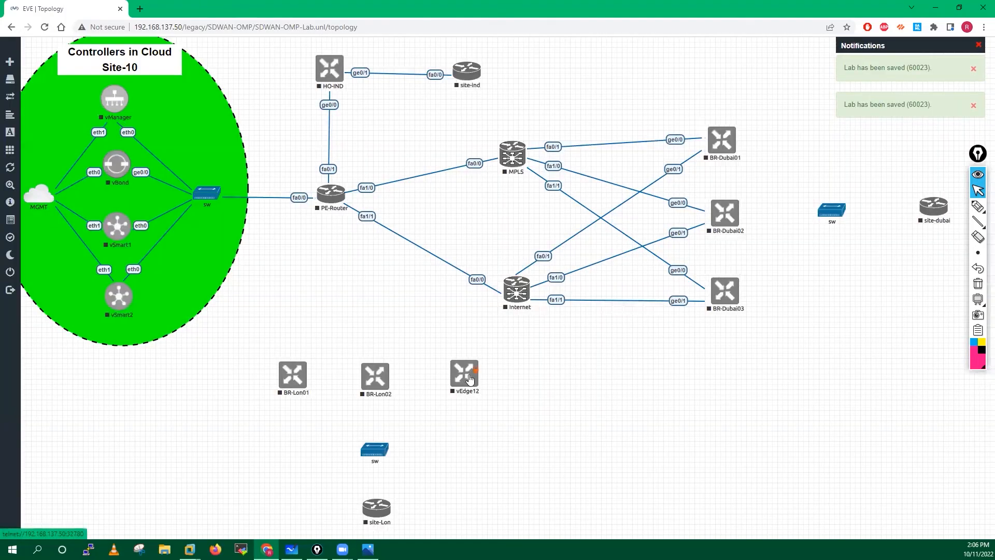
- Rename the vEdge12 node as BR-Lon03 and save the node
right_click(473, 376)
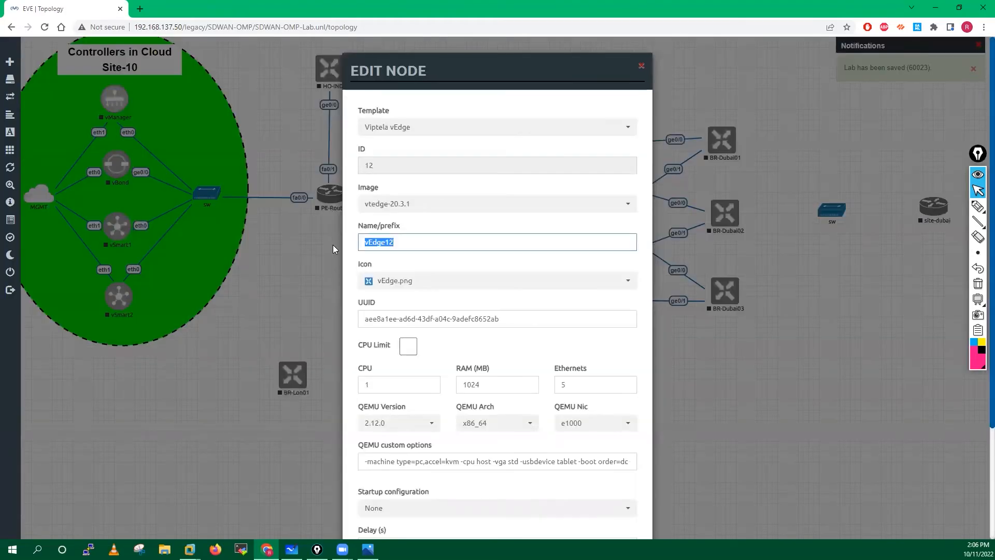
type("BR-Lon03")
scroll(434, 474, "down", 3)
left_click(446, 506)
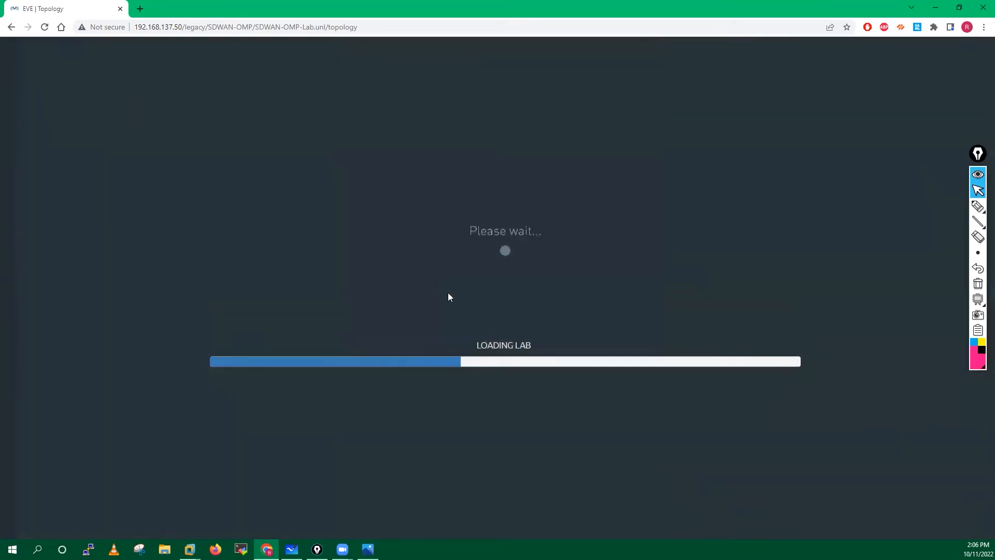
- Connect interface ge0/0 of BR-Lon01 to interface fa1/2 of the MPLS router
left_click_drag(304, 374, 515, 167)
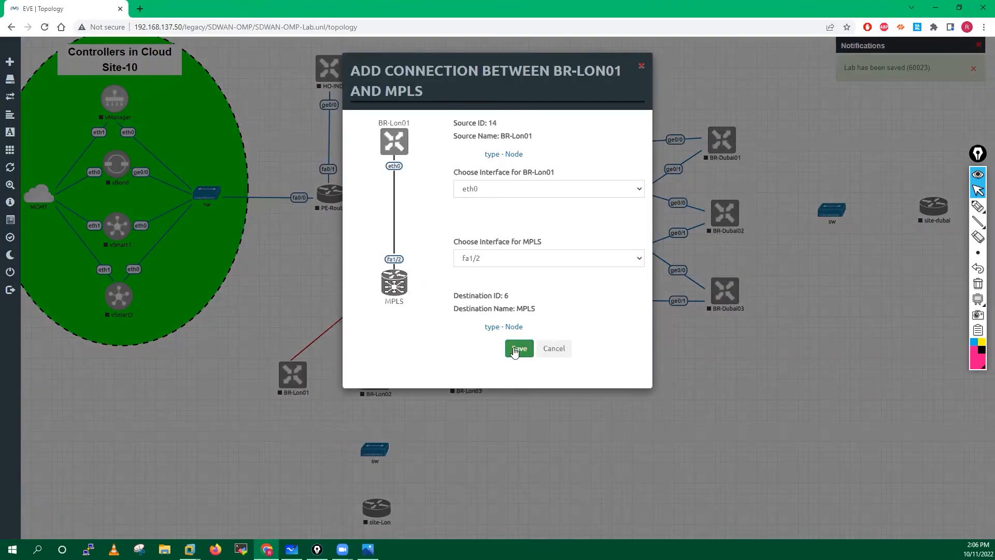
left_click(495, 193)
left_click(478, 215)
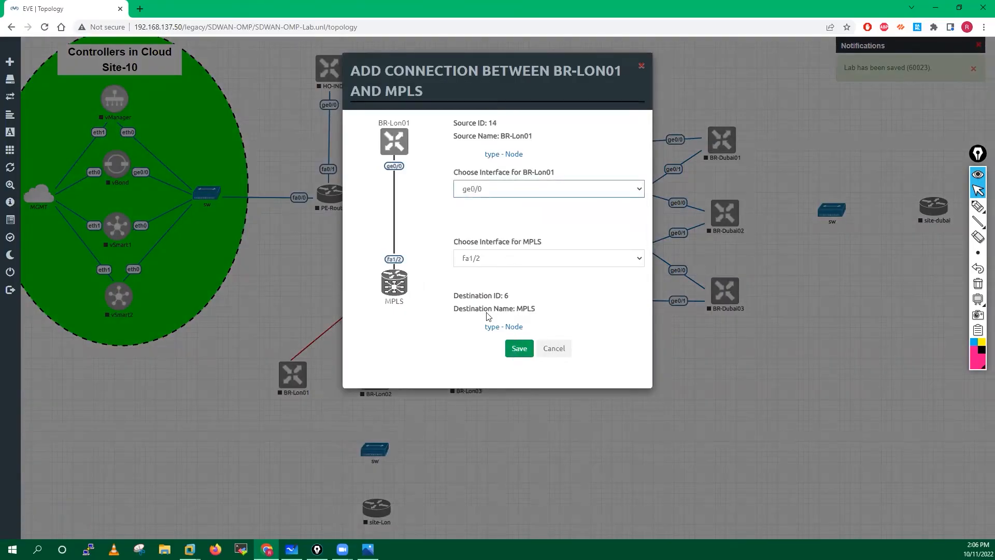
left_click(519, 348)
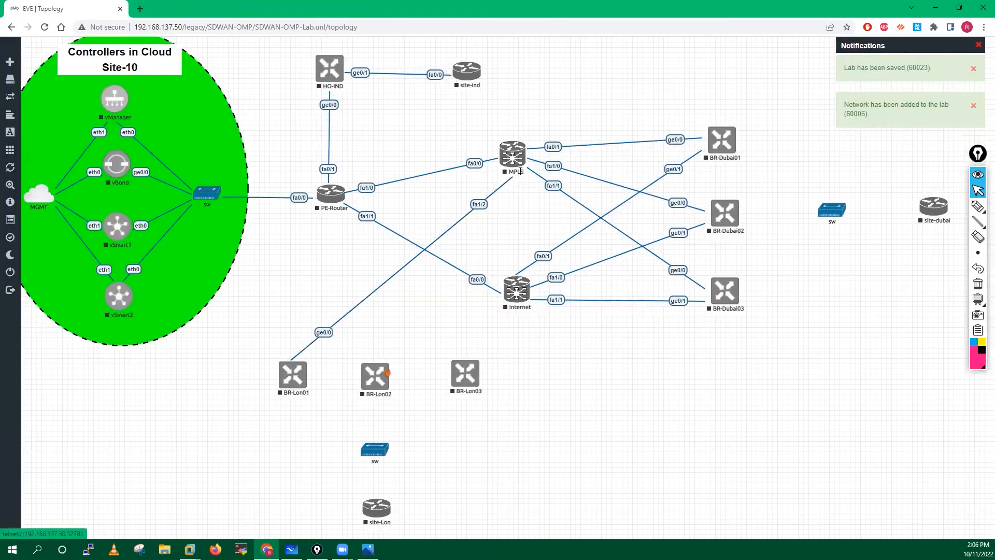
- Connect the other two London branches to MPLS: ge0/0 of BR-Lon02 to fa1/3 and ge0/0 of BR-Lon03 to fa1/4
left_click_drag(384, 375, 521, 166)
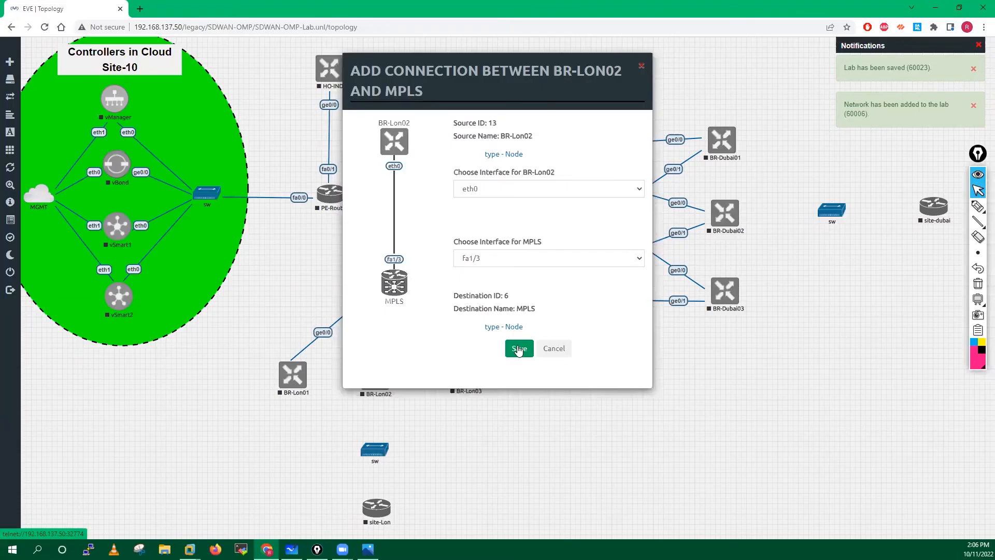
left_click(518, 349)
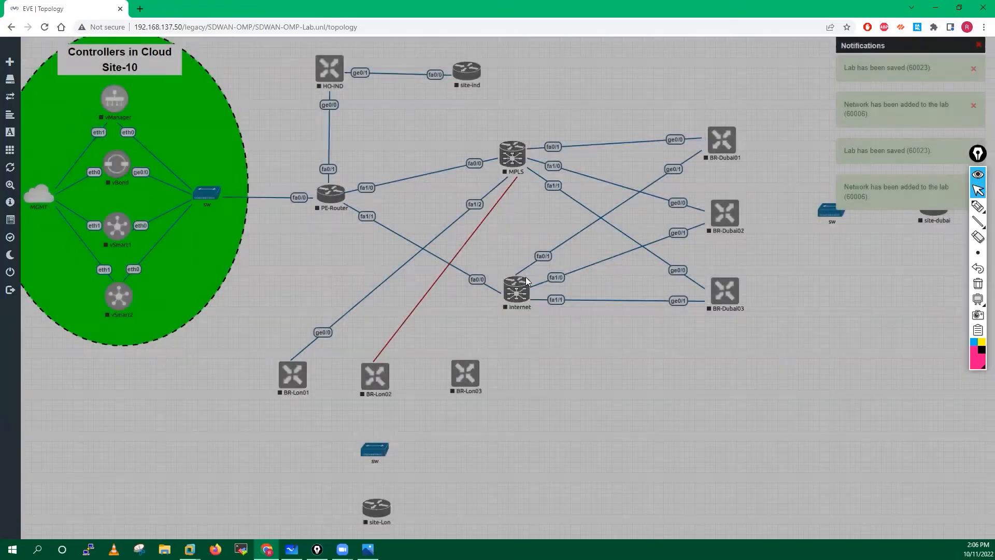
left_click_drag(465, 373, 512, 155)
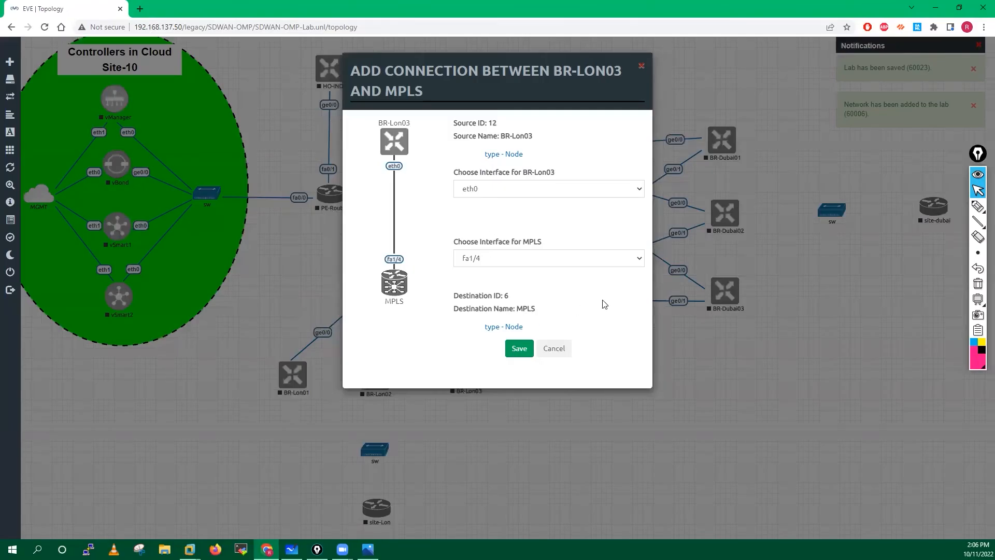
left_click(520, 197)
left_click(481, 220)
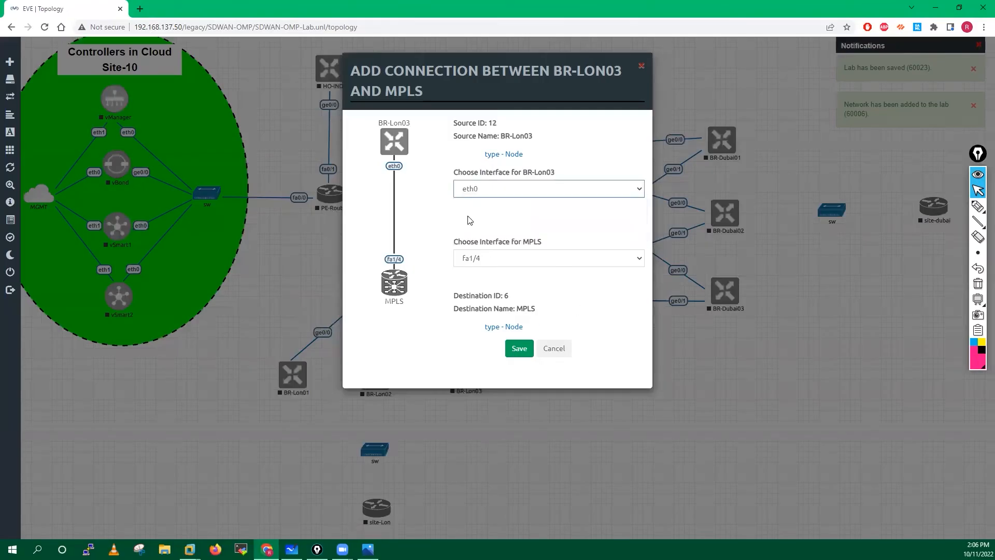
left_click(516, 349)
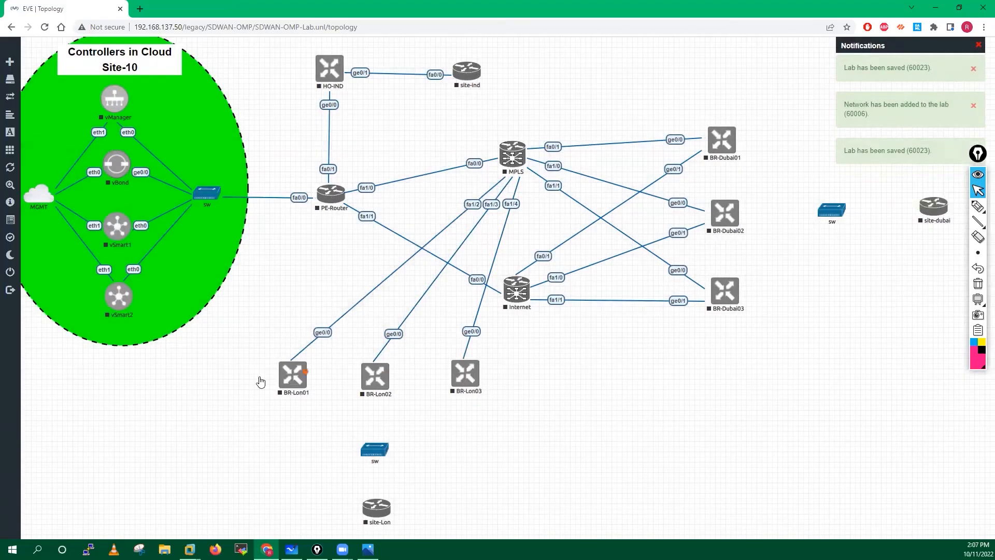
- Reposition BR-Lon01, BR-Lon02 and BR-Lon03 in a compact row, clear of the area directly beneath the Internet router
left_click_drag(303, 386, 250, 386)
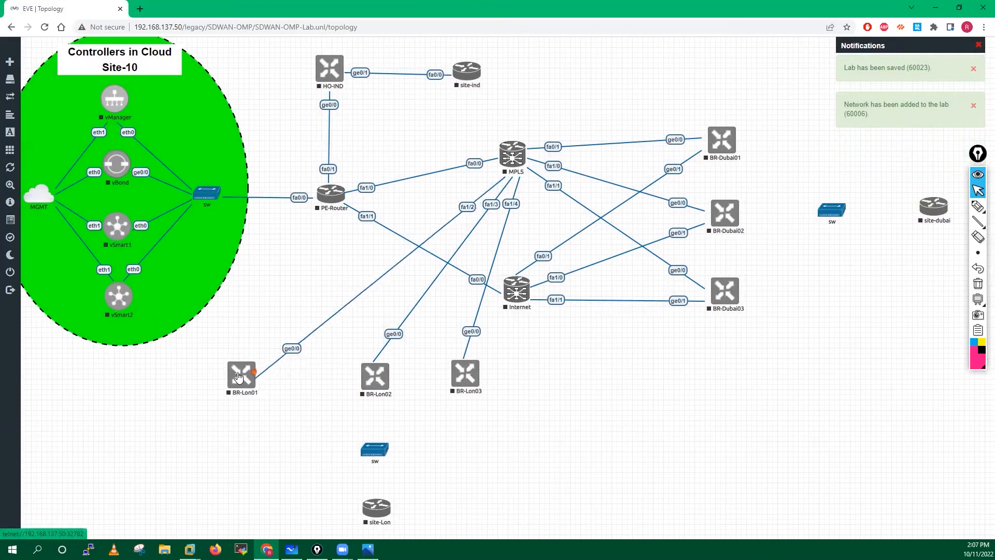
left_click_drag(376, 383, 334, 386)
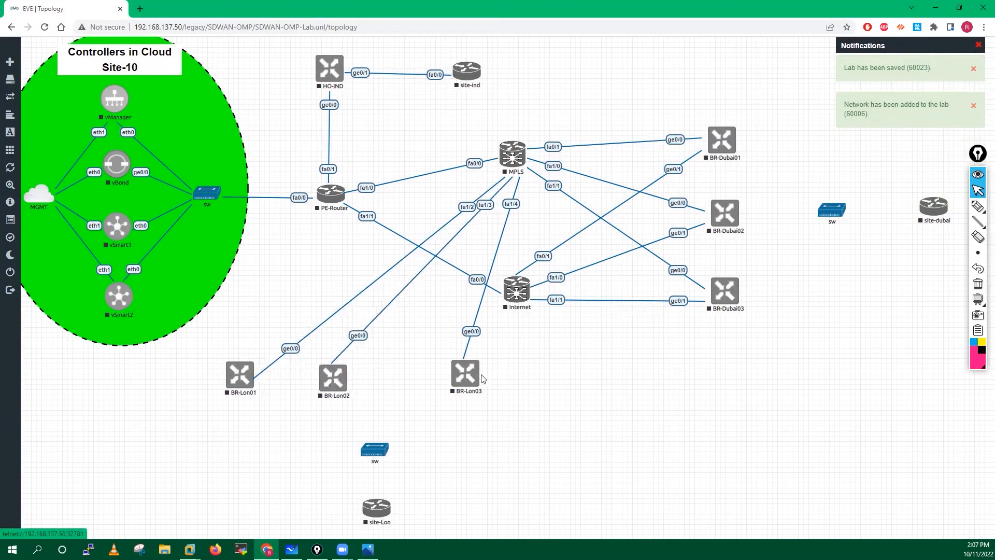
left_click_drag(462, 379, 397, 385)
left_click_drag(241, 382, 271, 390)
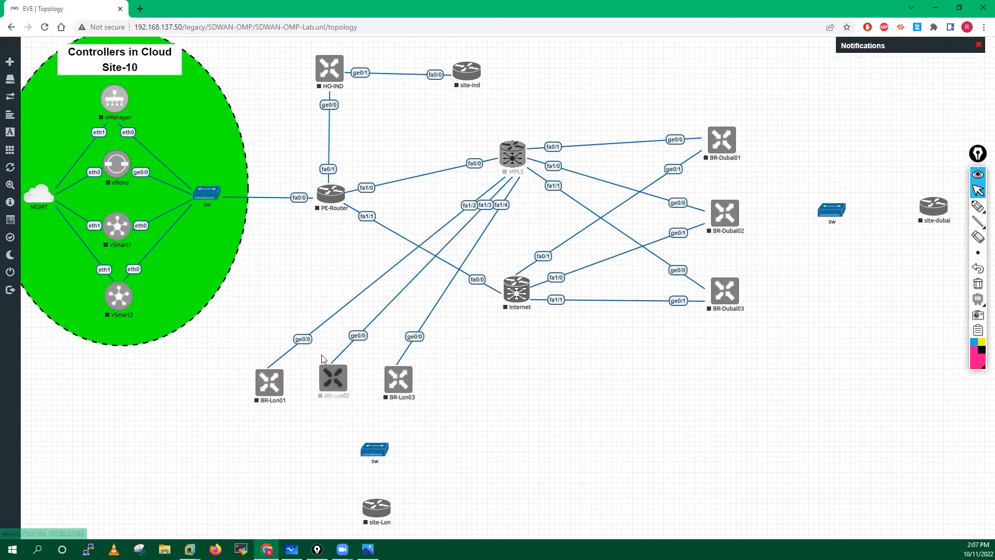
- Connect interface ge0/1 of BR-Lon01 to interface fa1/2 of the Internet router
left_click_drag(283, 384, 521, 300)
left_click_drag(509, 264, 510, 264)
left_click(492, 192)
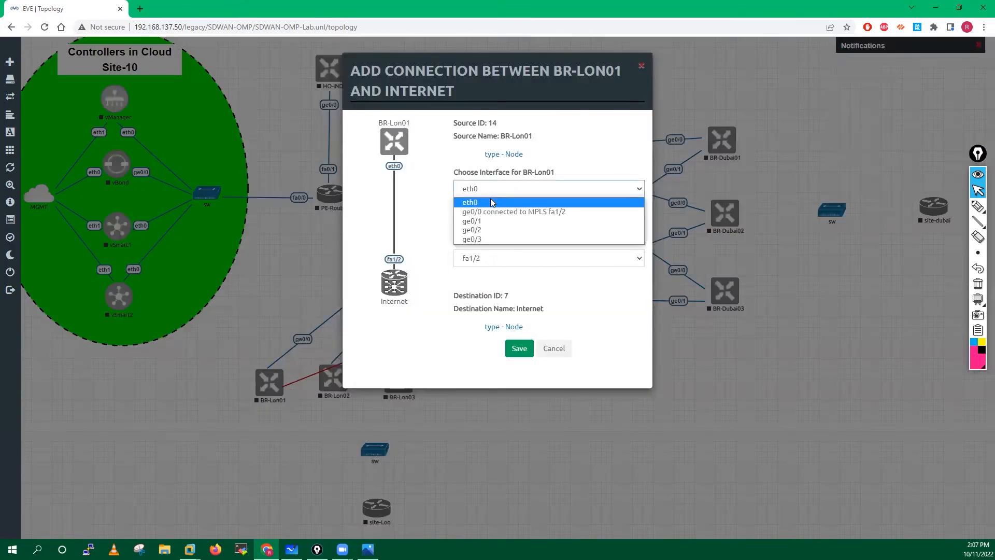
left_click(479, 221)
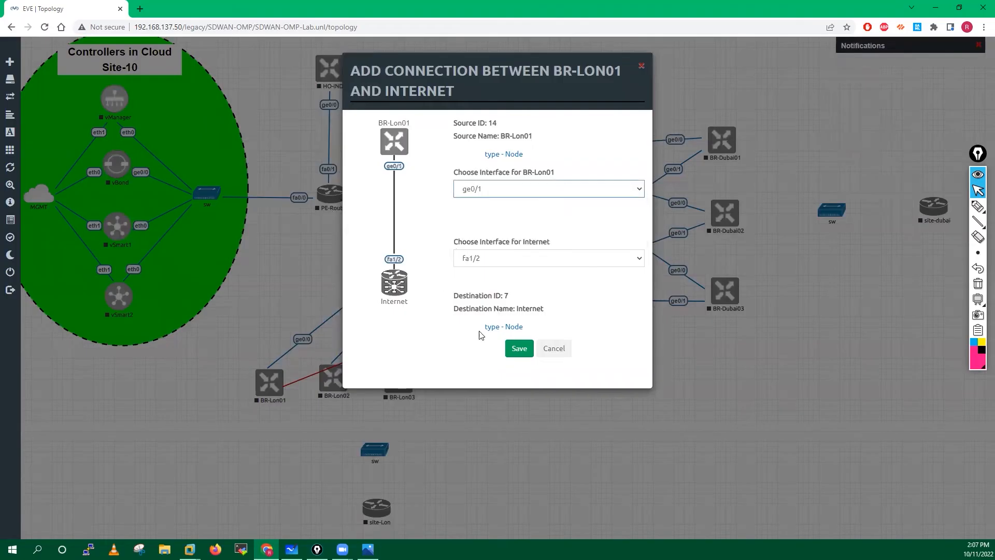
left_click(519, 349)
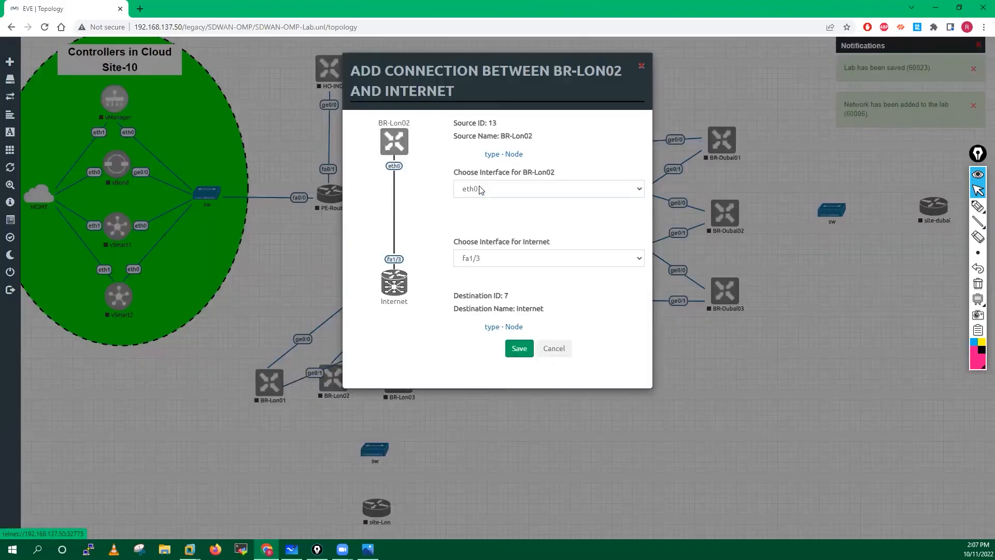
- Connect ge0/1 of BR-Lon02 to the Internet router's fa1/3, and ge0/1 of BR-Lon03 to its fa1/4
left_click(477, 187)
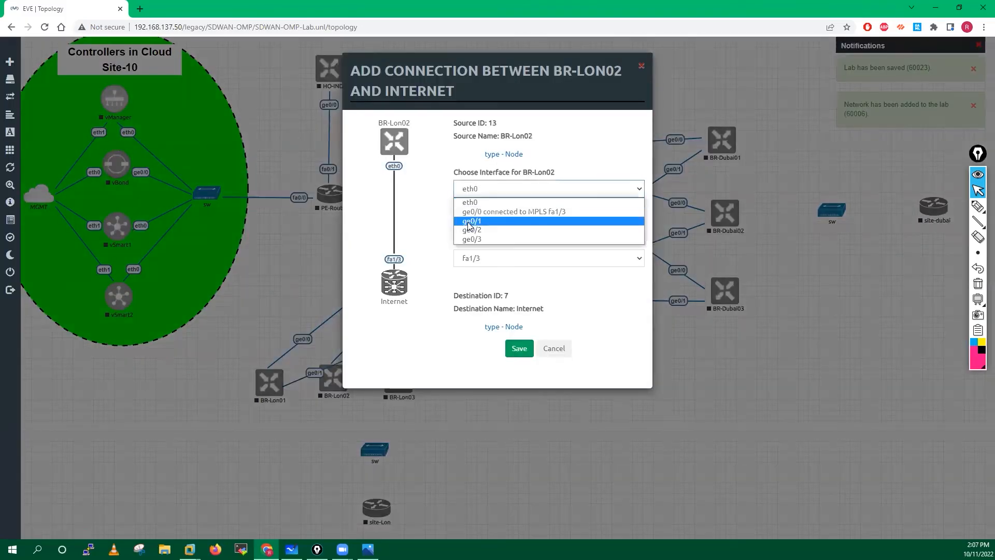
left_click(467, 221)
left_click(518, 347)
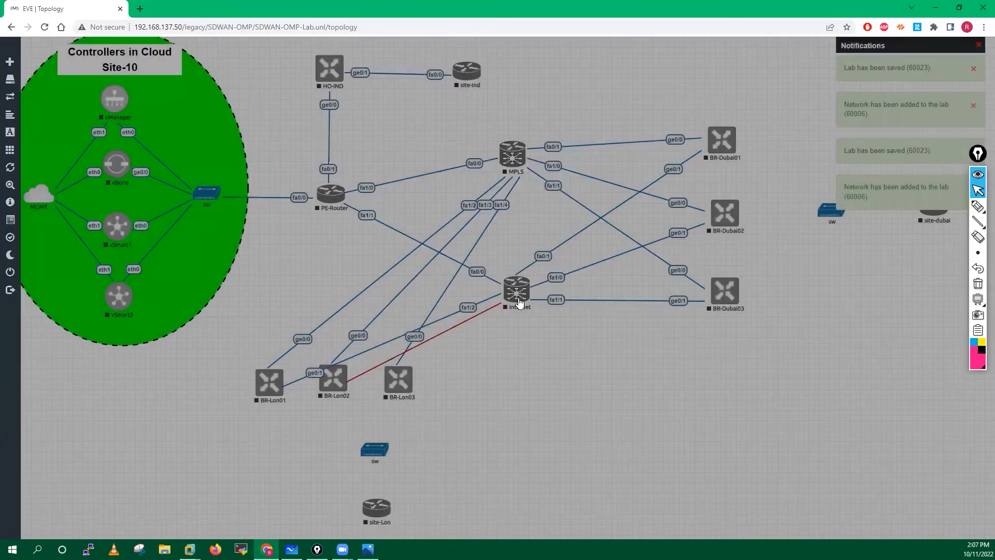
left_click_drag(519, 300, 518, 301)
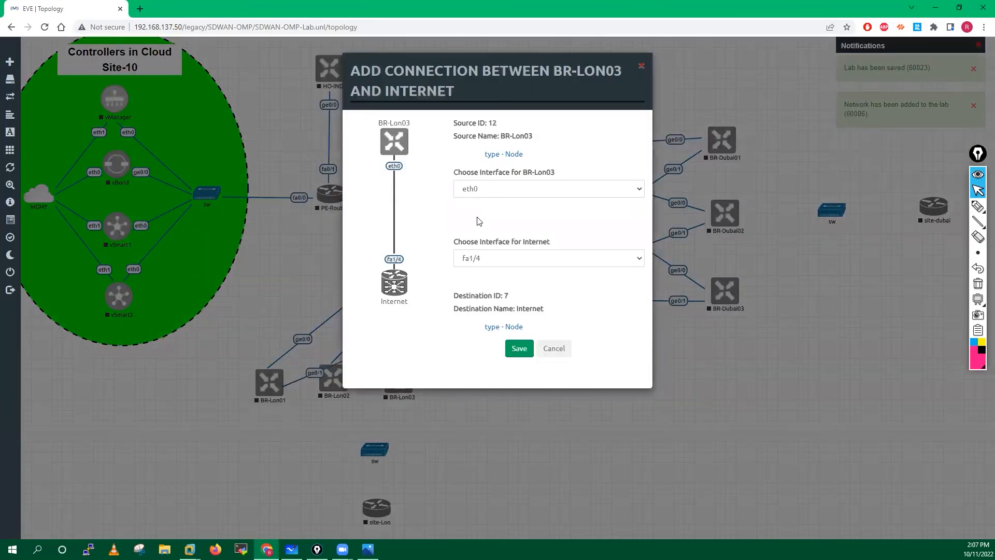
left_click(490, 190)
left_click(475, 230)
left_click(508, 350)
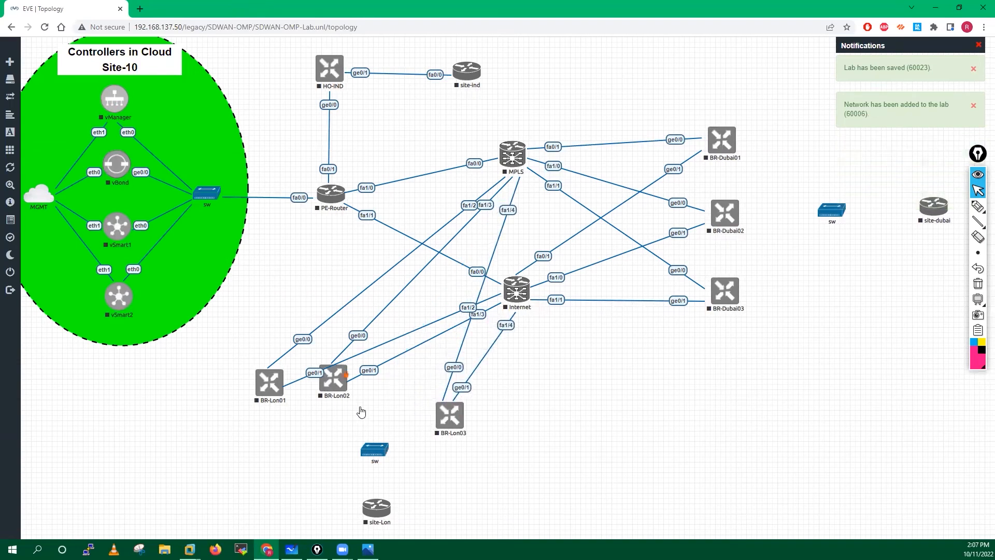
- Spread out the three London branch nodes, raising BR-Lon01 above BR-Lon02 and BR-Lon03, to separate their overlapping links
left_click_drag(362, 418, 359, 419)
left_click_drag(267, 387, 290, 345)
left_click_drag(353, 426, 334, 418)
left_click_drag(447, 422, 446, 414)
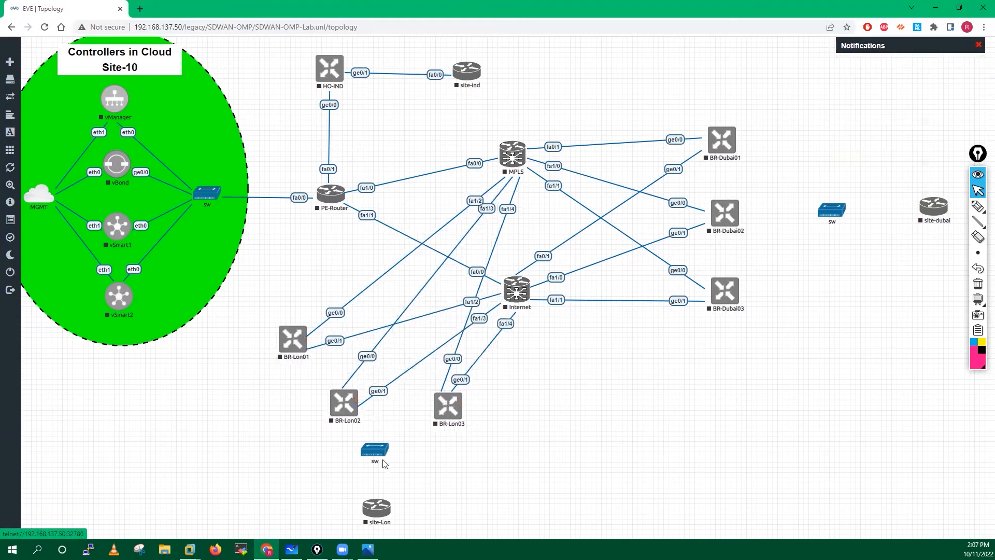
- Line the three London branches up on a diagonal, and place the London switch and site-Lon on its outer side
left_click_drag(334, 457, 231, 461)
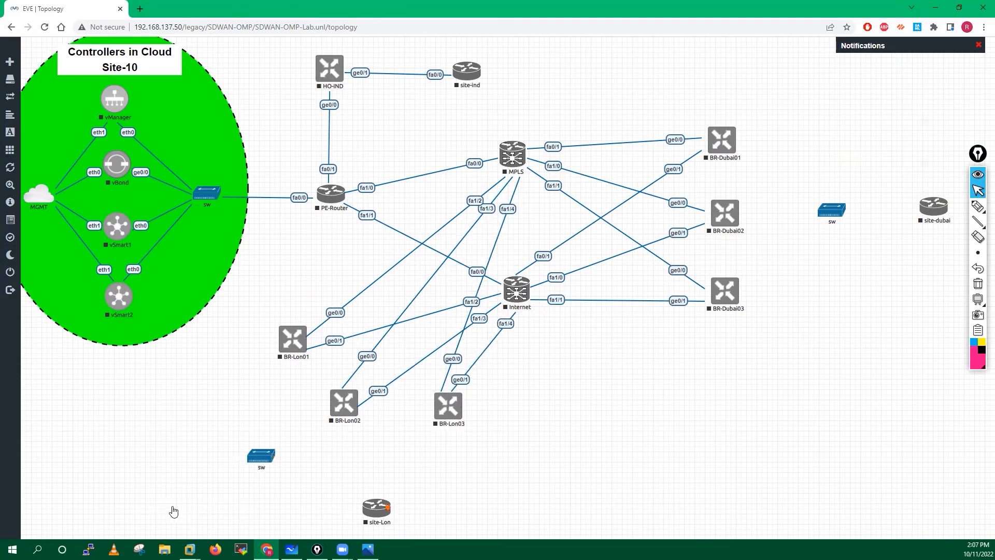
left_click_drag(174, 511, 172, 511)
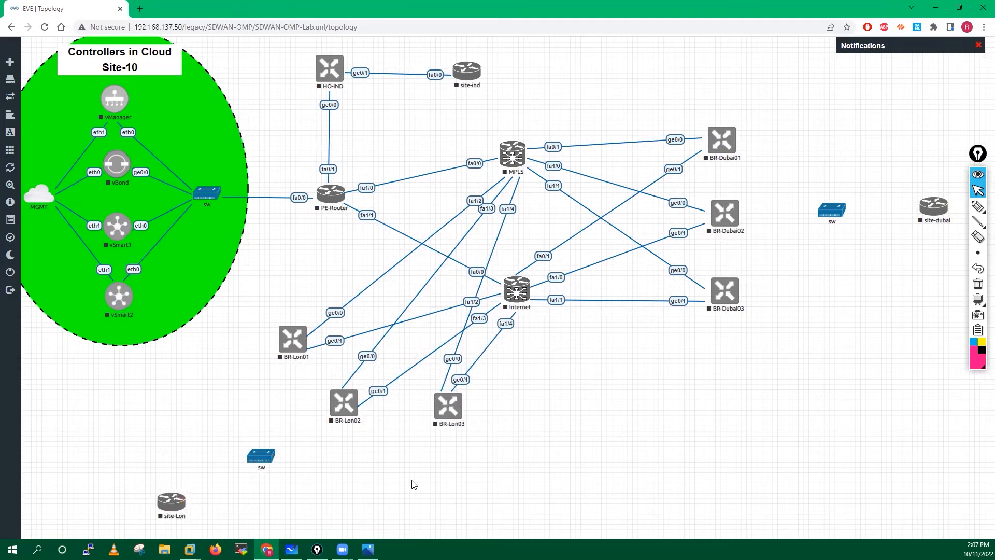
left_click_drag(450, 413, 401, 456)
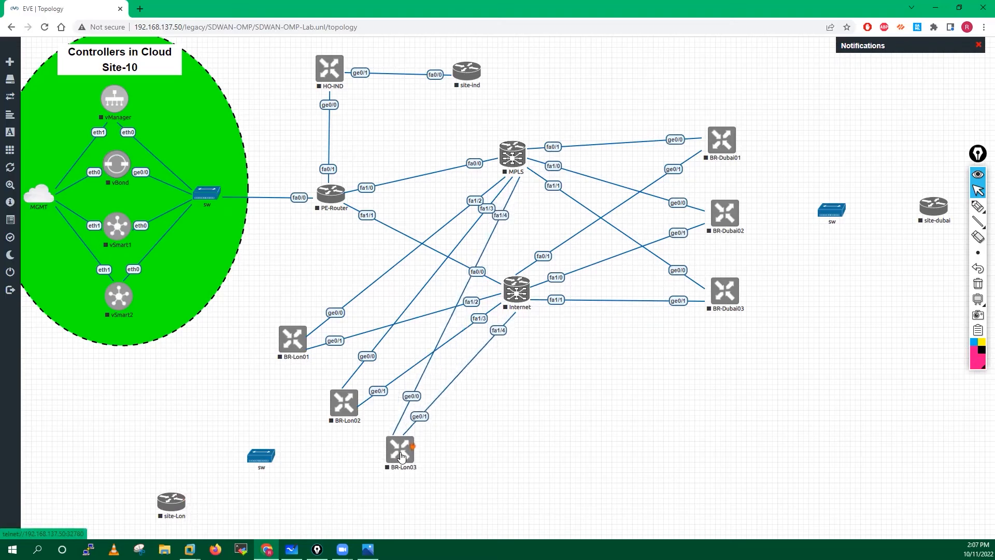
left_click_drag(293, 345, 289, 350)
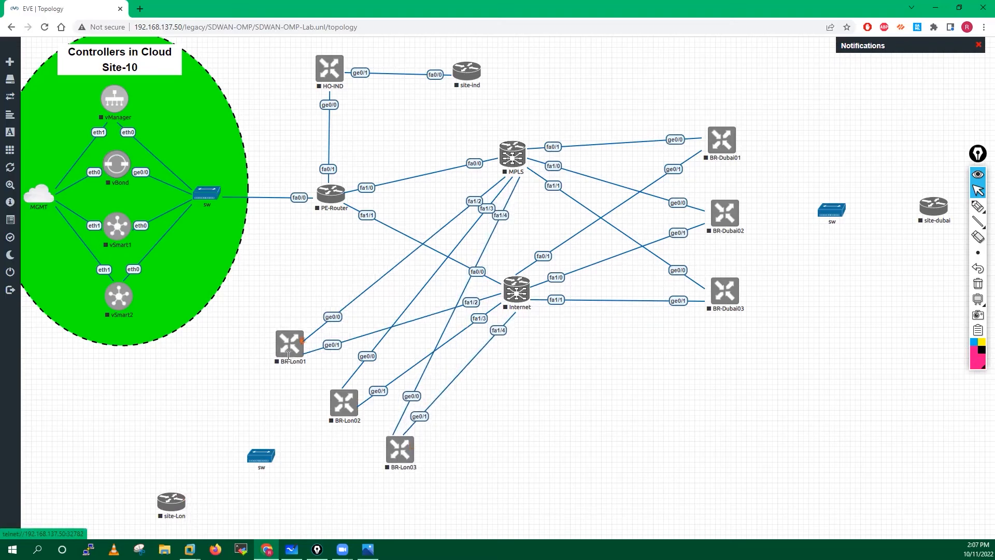
left_click_drag(261, 462, 265, 459)
left_click_drag(187, 501, 187, 501)
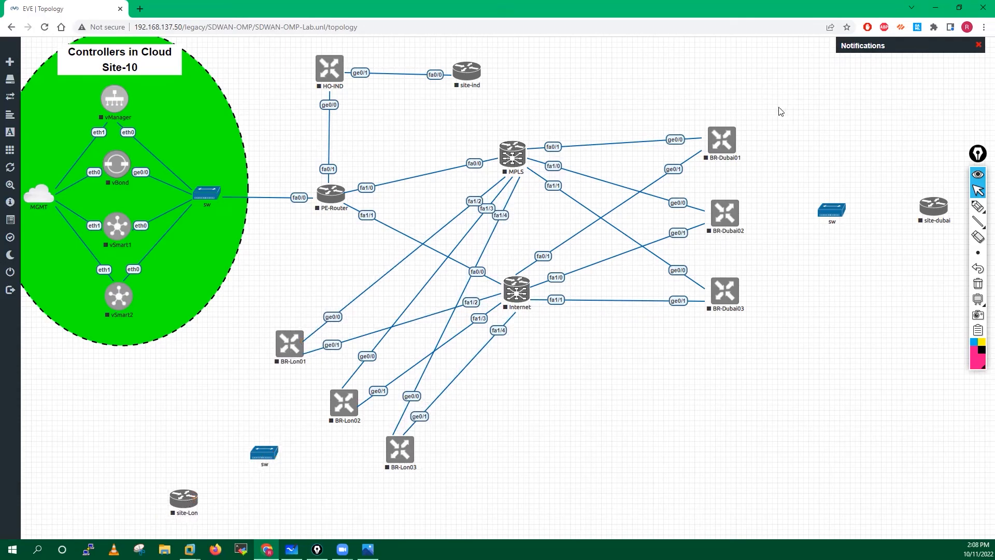
- Connect the London switch to interface ge0/2 of BR-Lon01 and to interface ge0/2 of BR-Lon02
left_click_drag(273, 448, 289, 357)
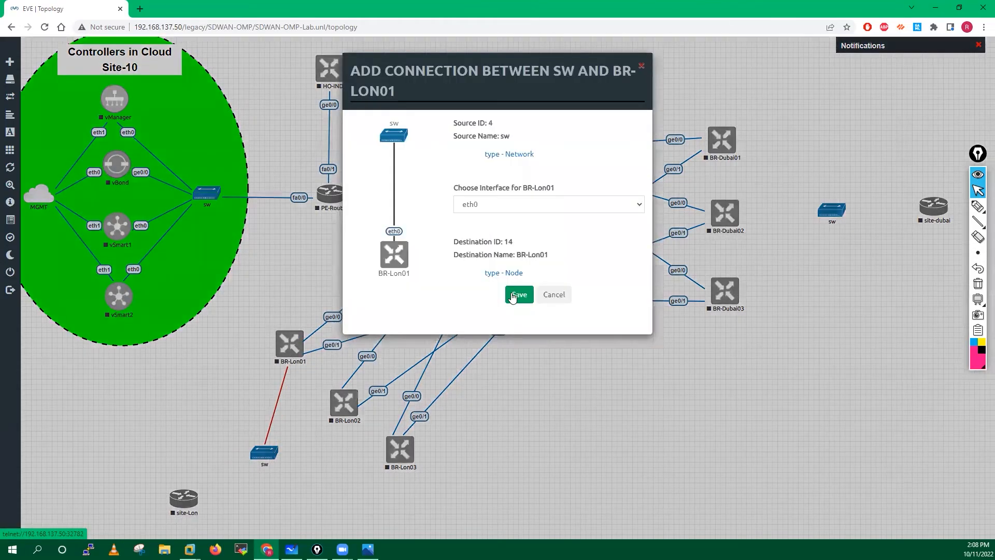
left_click(519, 294)
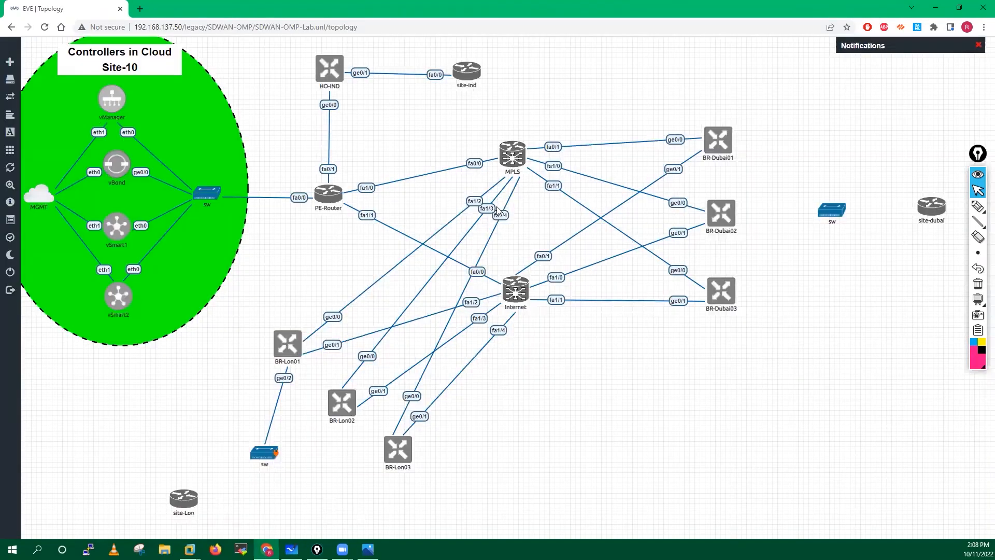
left_click_drag(264, 453, 343, 403)
left_click(549, 204)
left_click(487, 244)
left_click(519, 294)
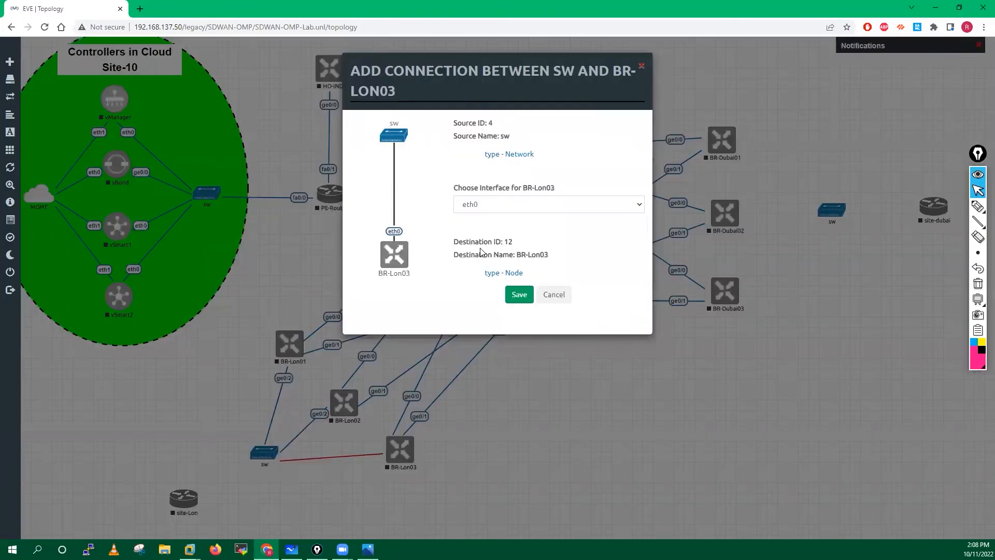
- Connect the London switch to interface ge0/2 of BR-Lon03 and to interface fa0/0 of site-Lon
left_click(480, 247)
left_click(510, 291)
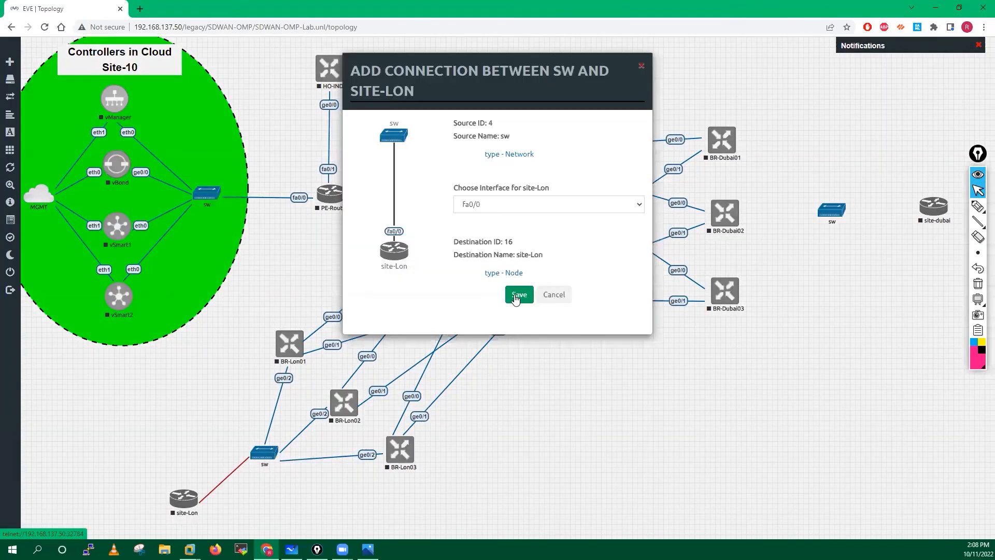
left_click(519, 270)
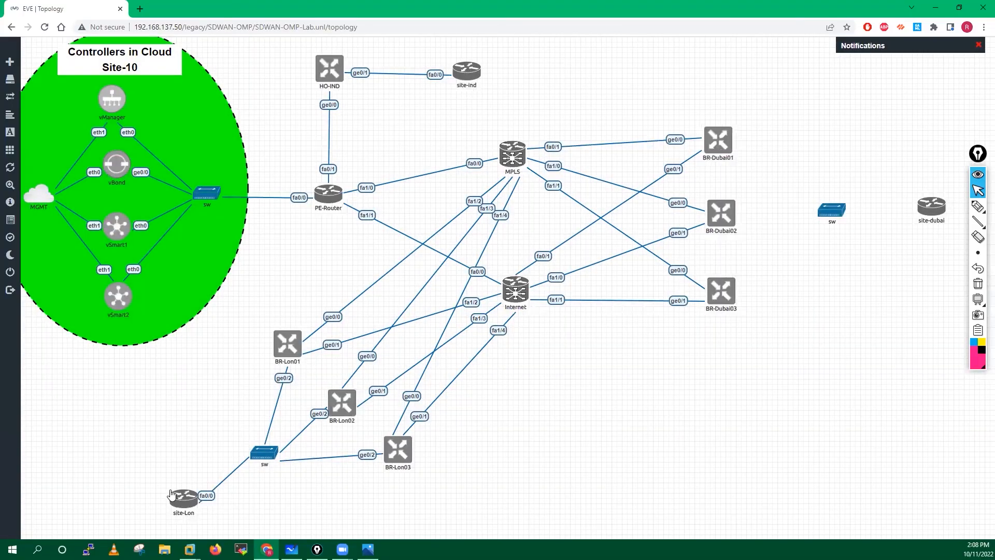
- Connect interface ge0/2 of BR-Dubai01, BR-Dubai02 and BR-Dubai03 to the Dubai switch
left_click_drag(732, 138, 837, 210)
left_click(527, 188)
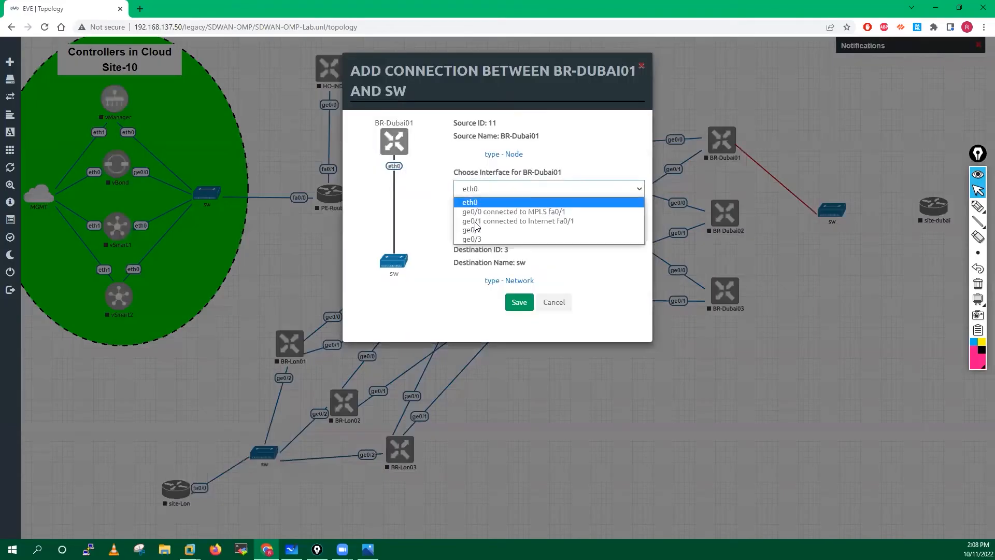
left_click(479, 231)
left_click(511, 305)
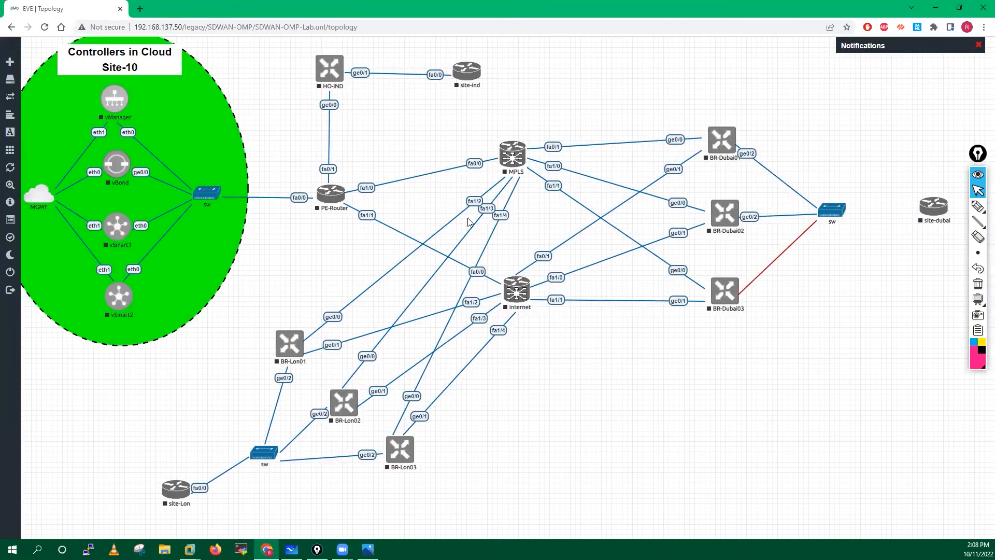
left_click(473, 190)
left_click(473, 230)
left_click(519, 303)
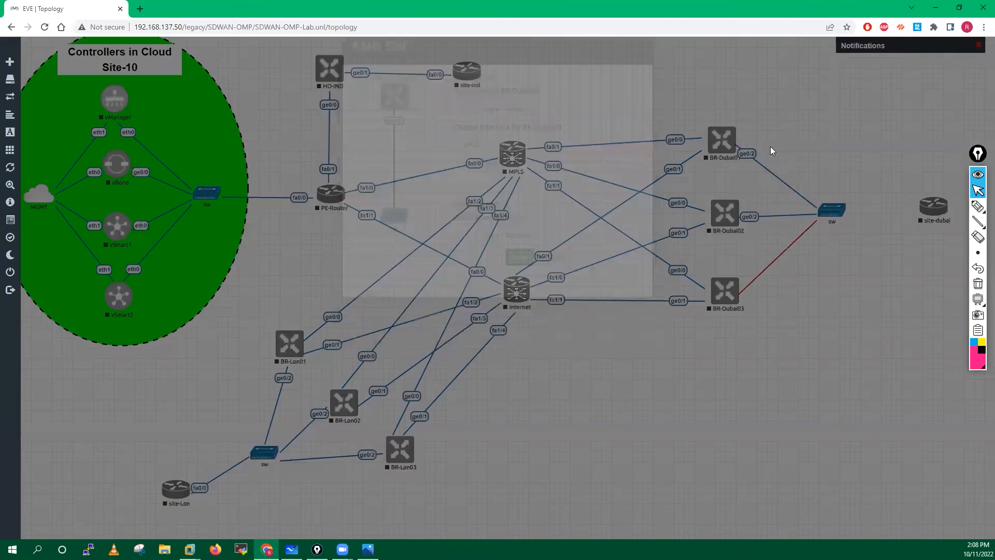
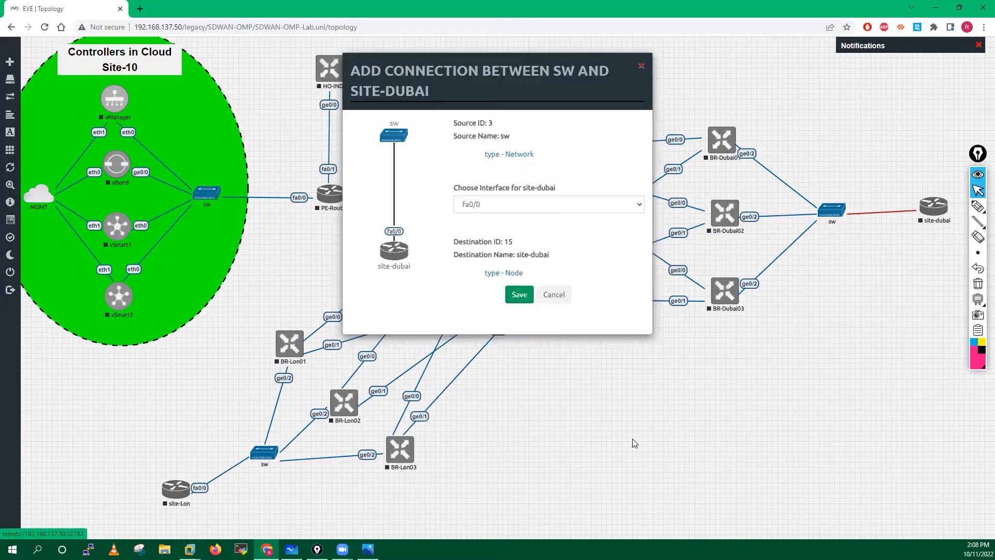
- Connect the Dubai switch to interface fa0/0 of site-dubai, and move site-ind slightly closer to HO-IND
key("Return")
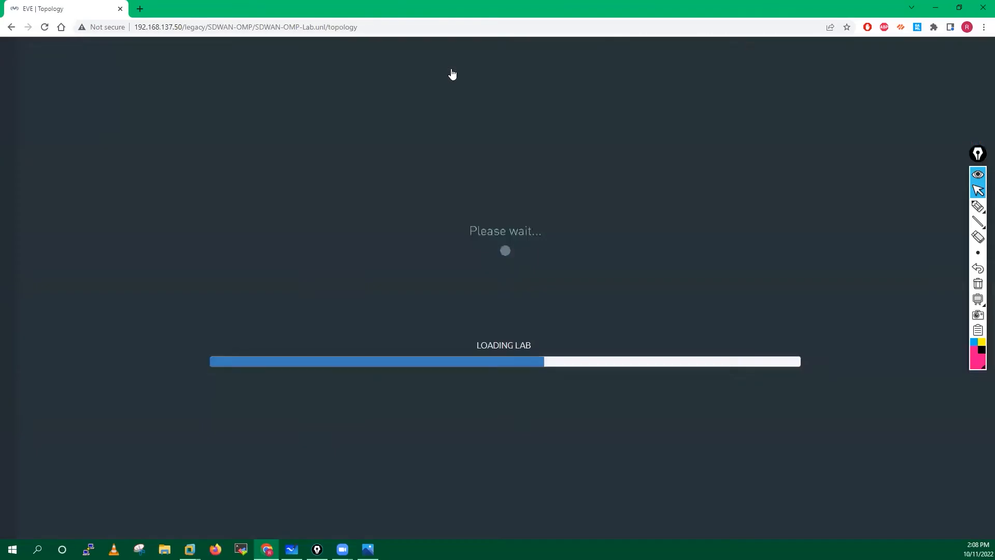
left_click_drag(476, 63, 449, 72)
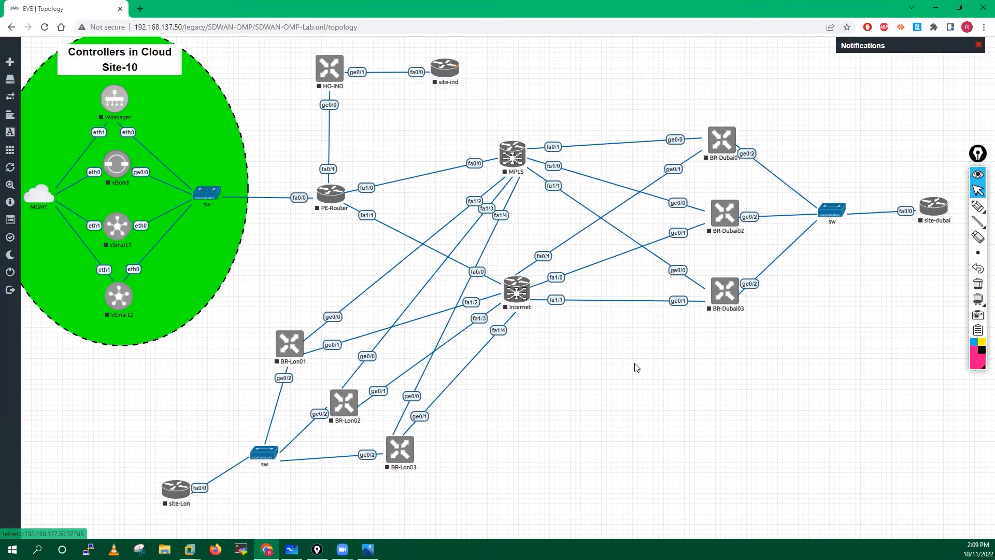
- Add a circle custom shape with a solid blue border (RGB 0, 0, 255) in the empty area below the Dubai branches
right_click(659, 372)
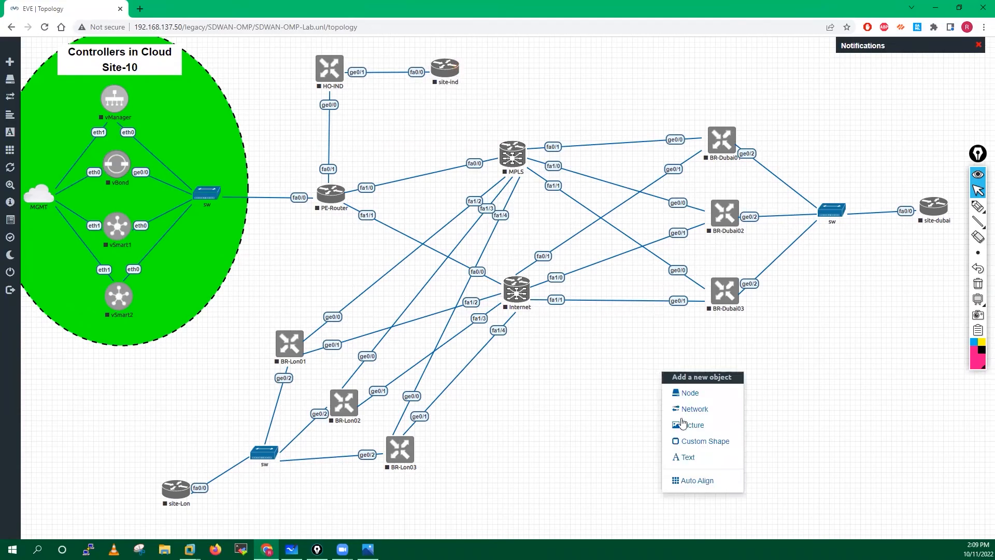
left_click(699, 443)
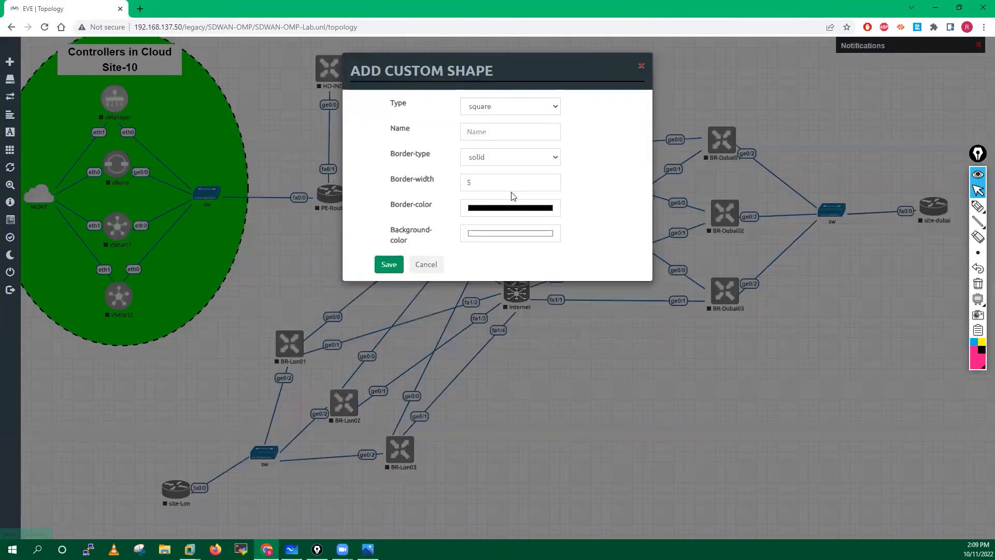
left_click(486, 105)
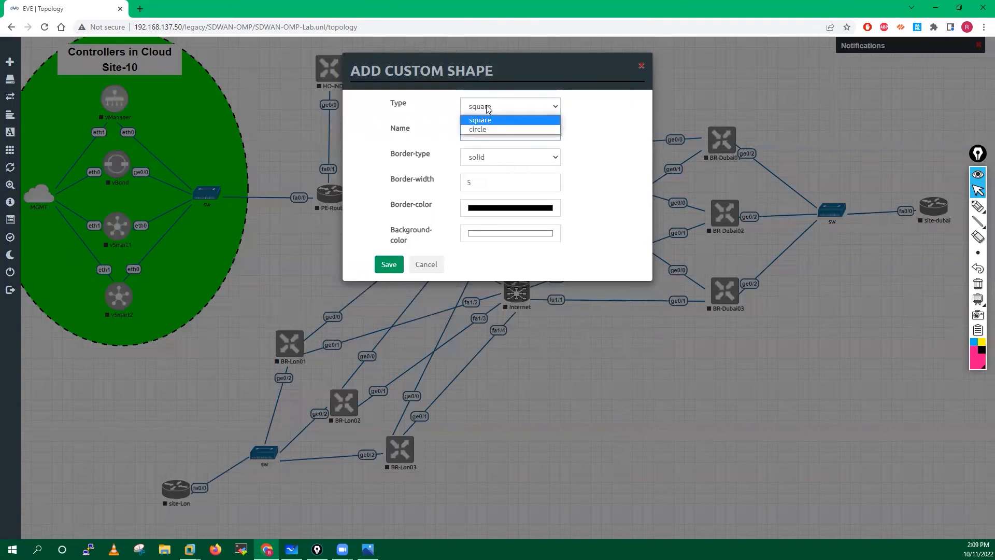
left_click(487, 129)
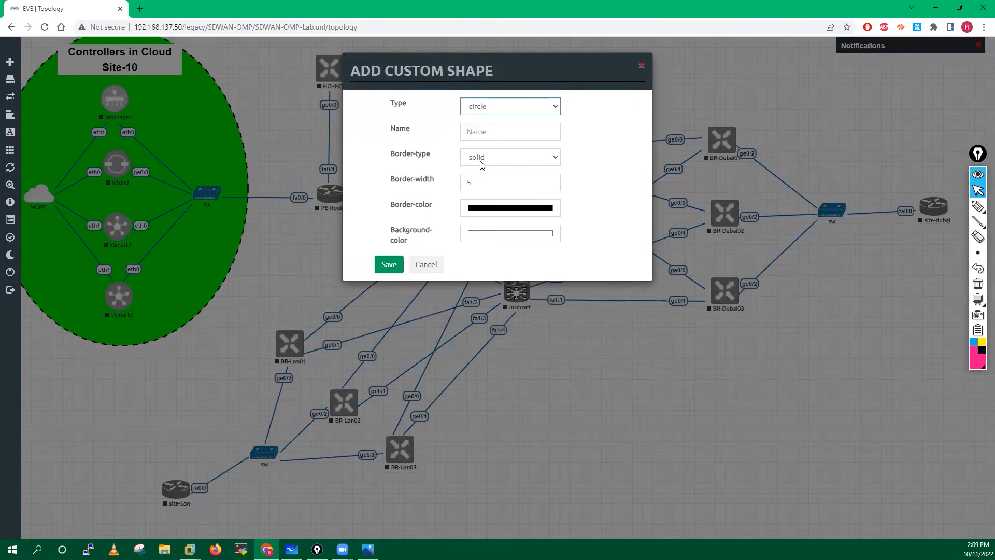
left_click(490, 207)
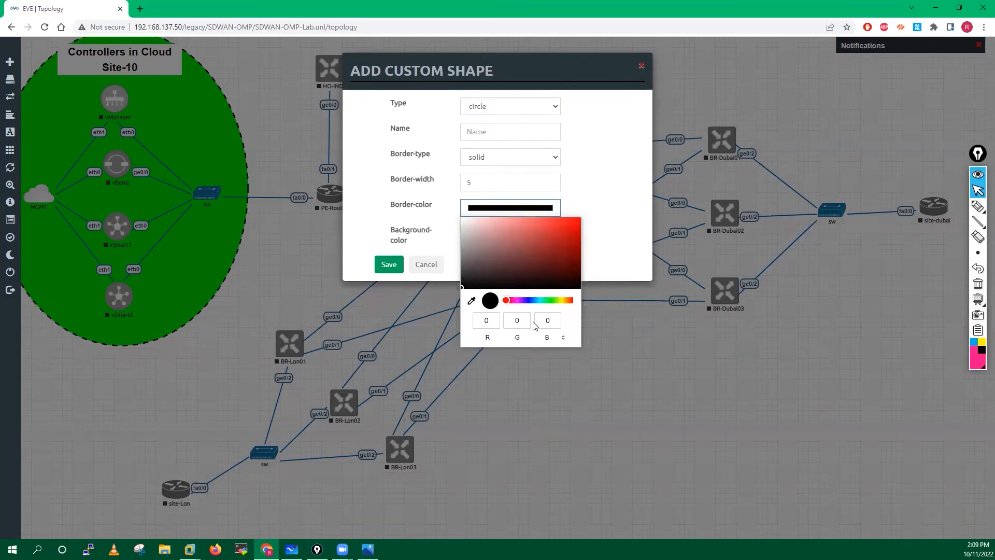
double_click(552, 322)
type("255")
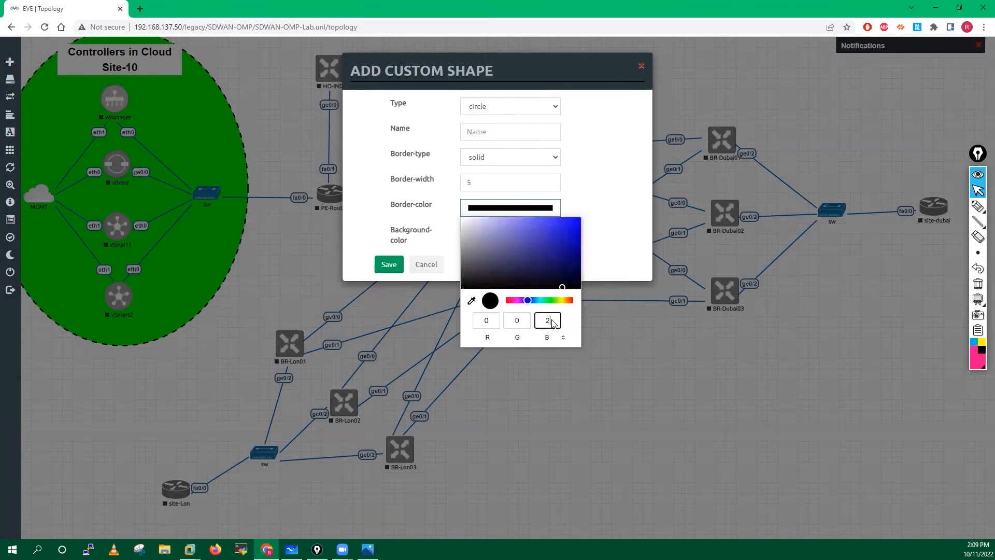
left_click(616, 188)
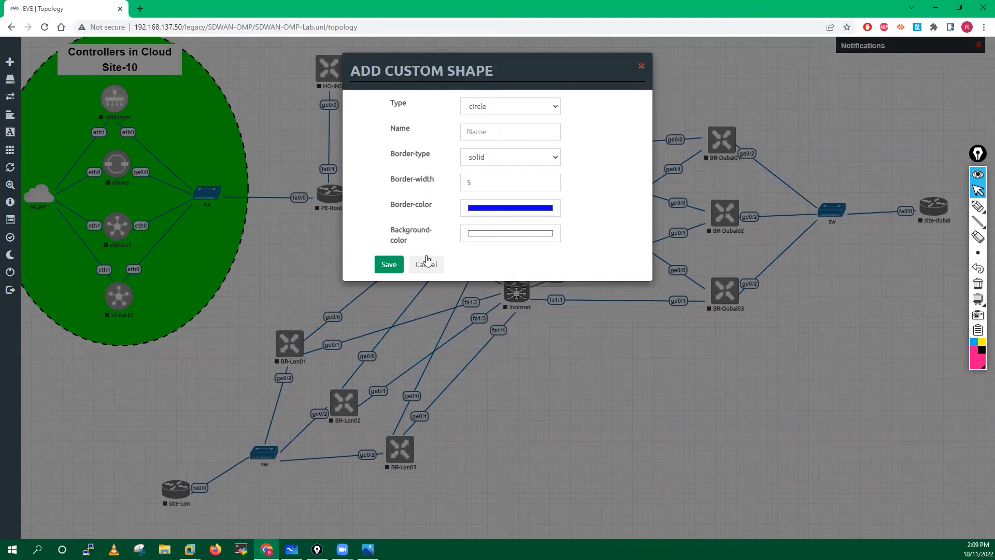
left_click(388, 265)
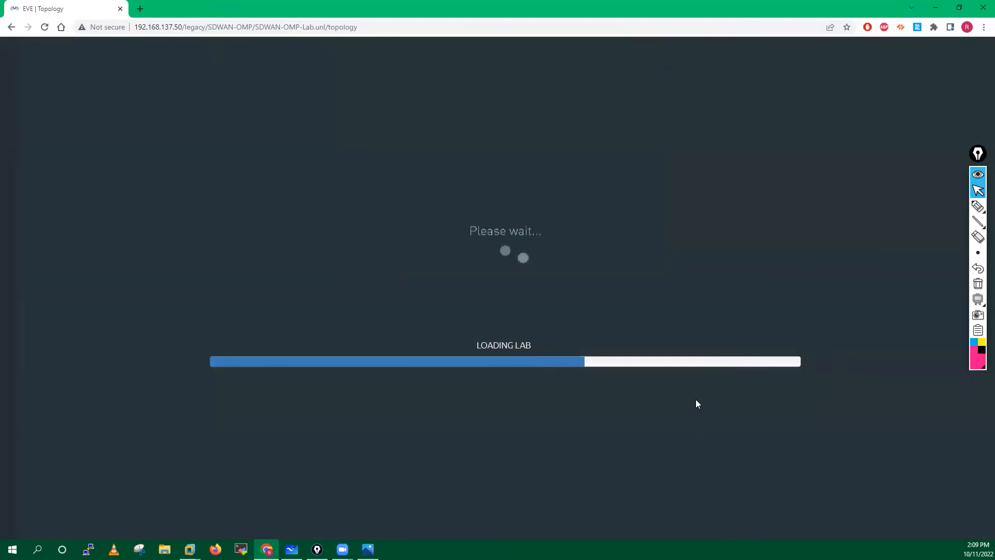
- Set the new circle's background colour to blue (RGB 0, 0, 255)
right_click(696, 400)
left_click(728, 469)
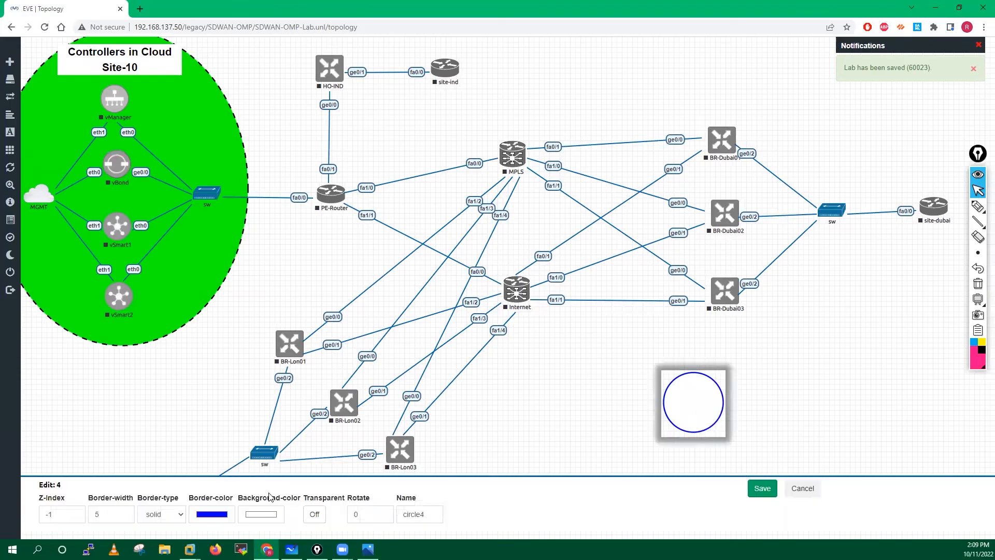
left_click(252, 516)
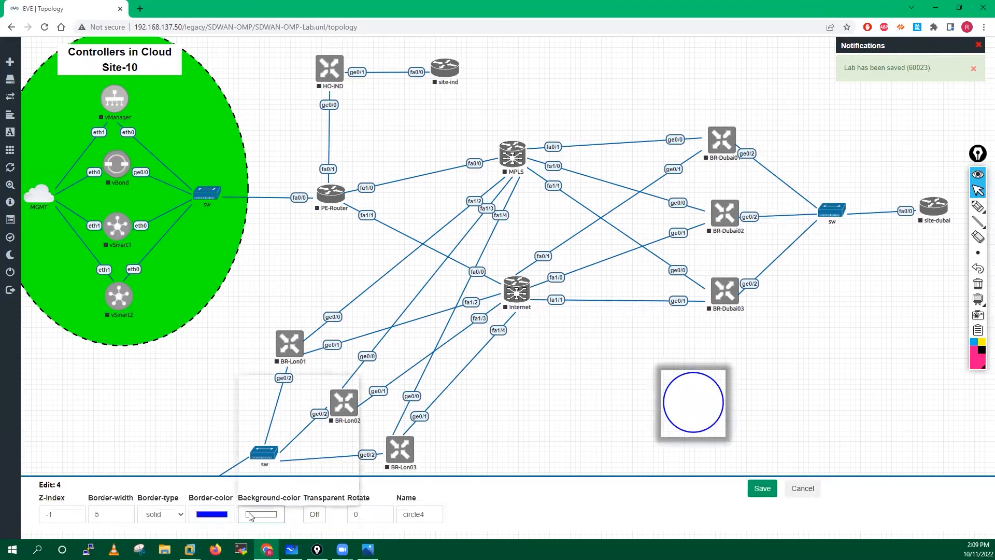
left_click(269, 483)
type("0")
left_click(298, 480)
type("0")
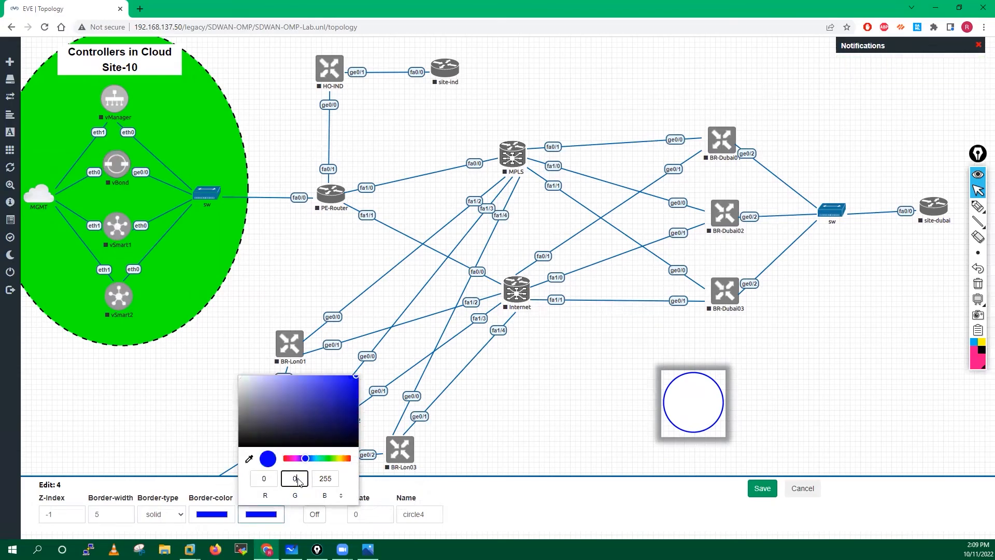
- Change the circle's border to black (RGB 0, 0, 0) and dashed, and save the shape
left_click(220, 517)
left_click(213, 520)
left_click(218, 482)
left_click(277, 479)
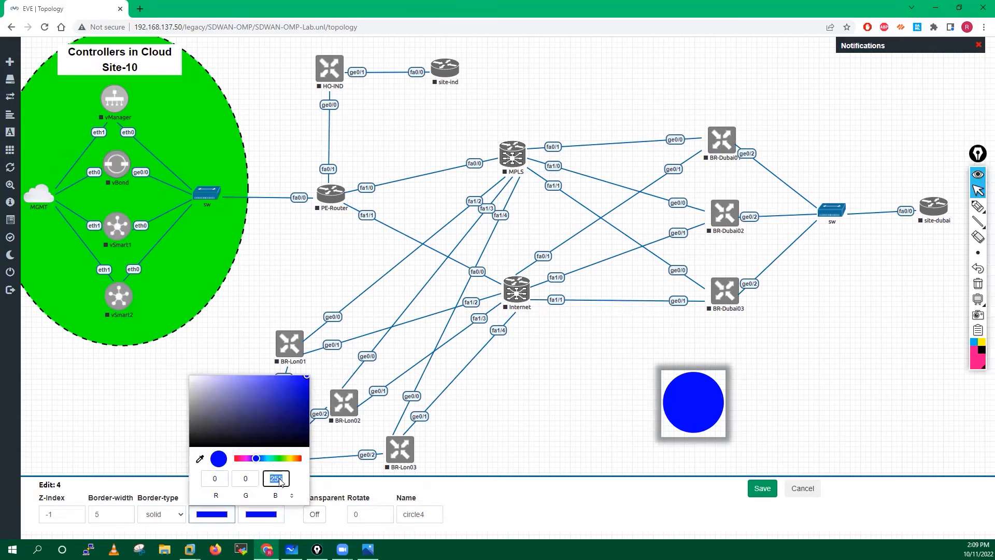
type("0")
left_click(502, 512)
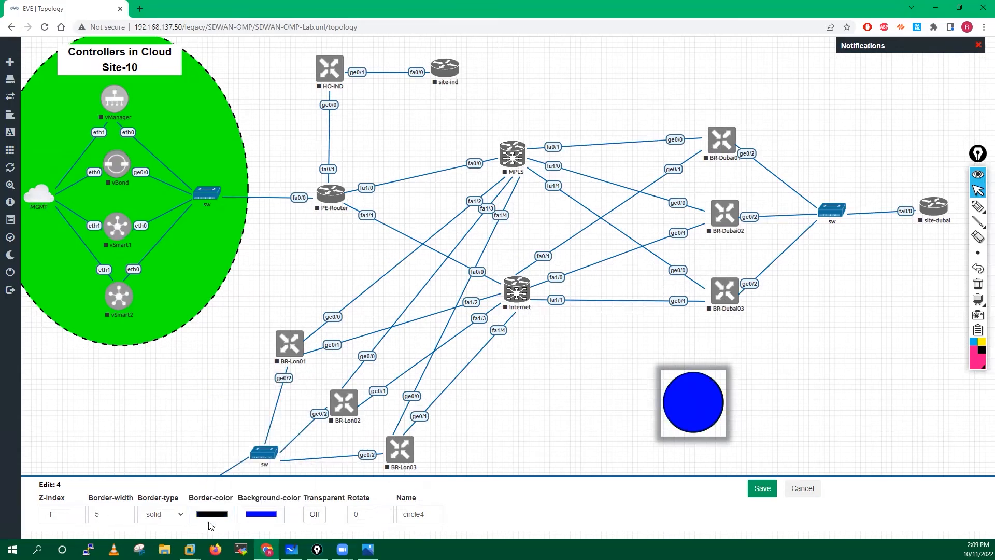
left_click(182, 514)
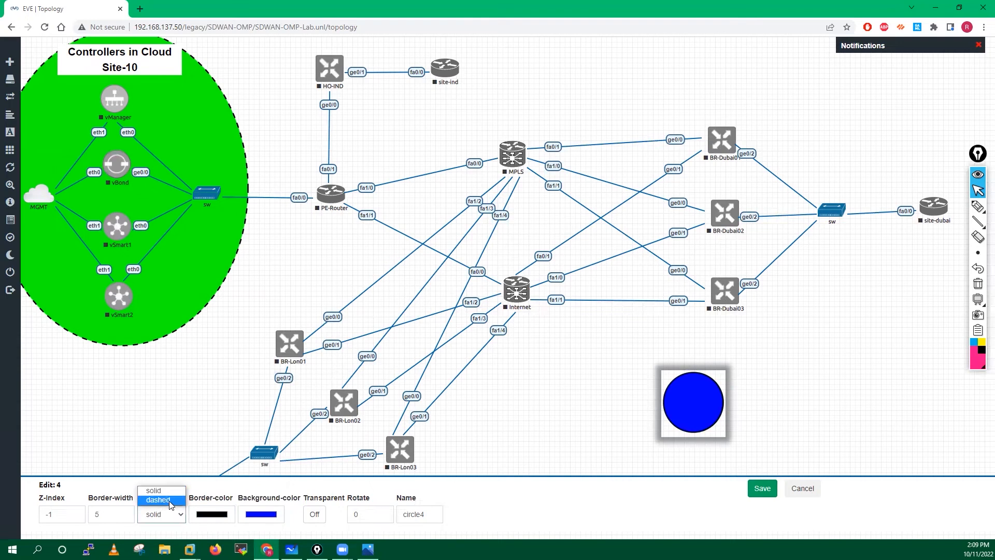
left_click(171, 500)
left_click(762, 489)
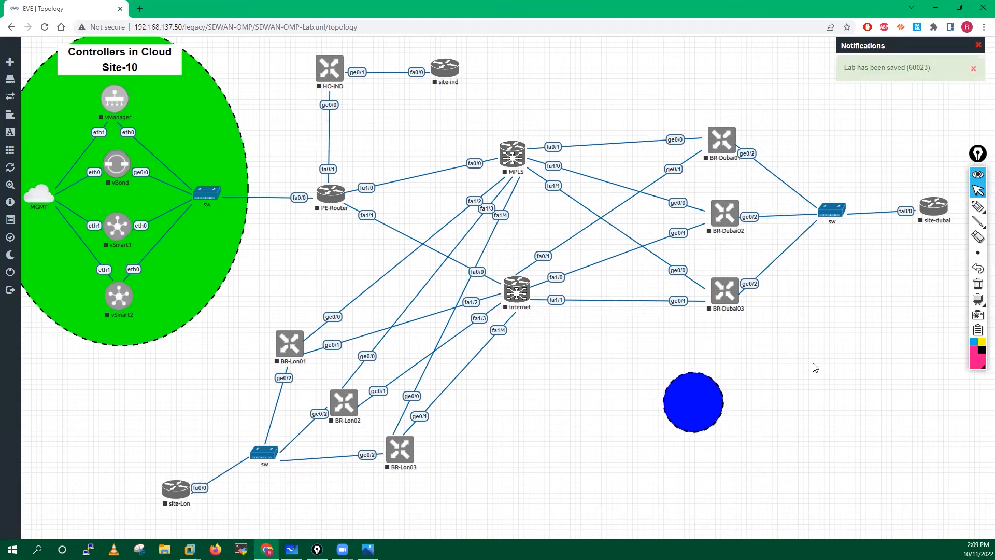
- Enlarge the blue circle and place it behind the MPLS router so that it surrounds the router and its interface labels
left_click_drag(858, 499, 823, 515)
left_click_drag(720, 460, 491, 179)
left_click_drag(597, 232, 545, 217)
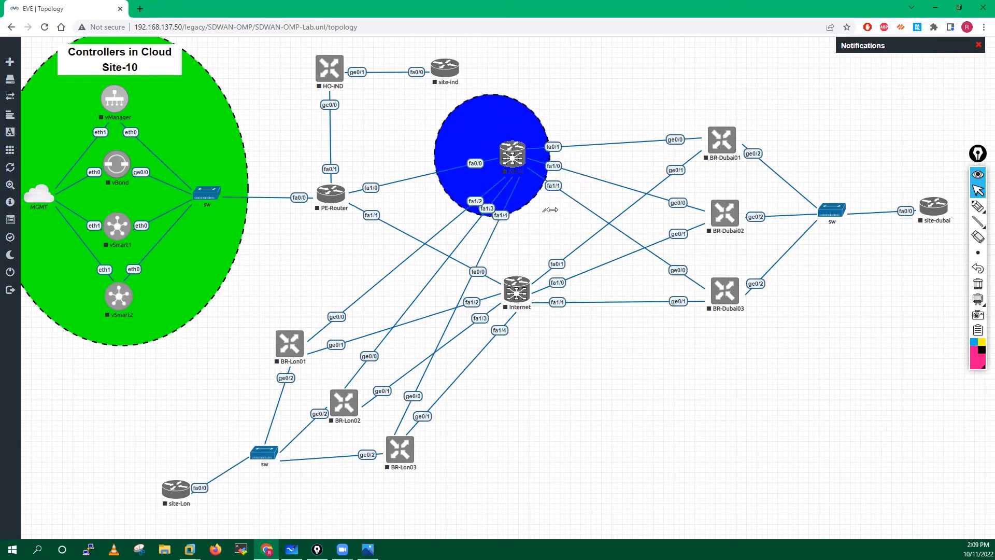
left_click_drag(480, 129, 498, 149)
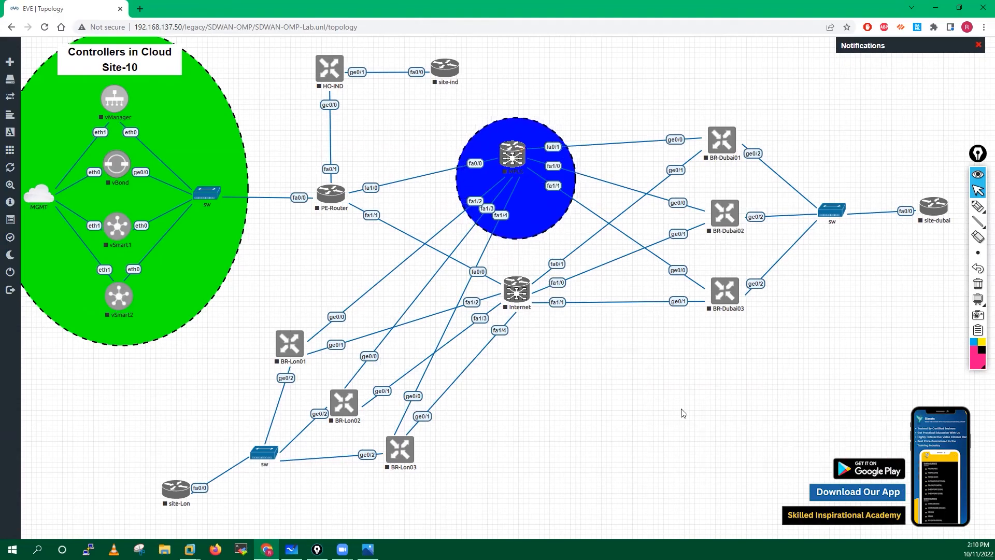
- Try a dark blue background (RGB 0, 0, 128) for the circle behind the MPLS router
right_click(628, 412)
left_click(592, 412)
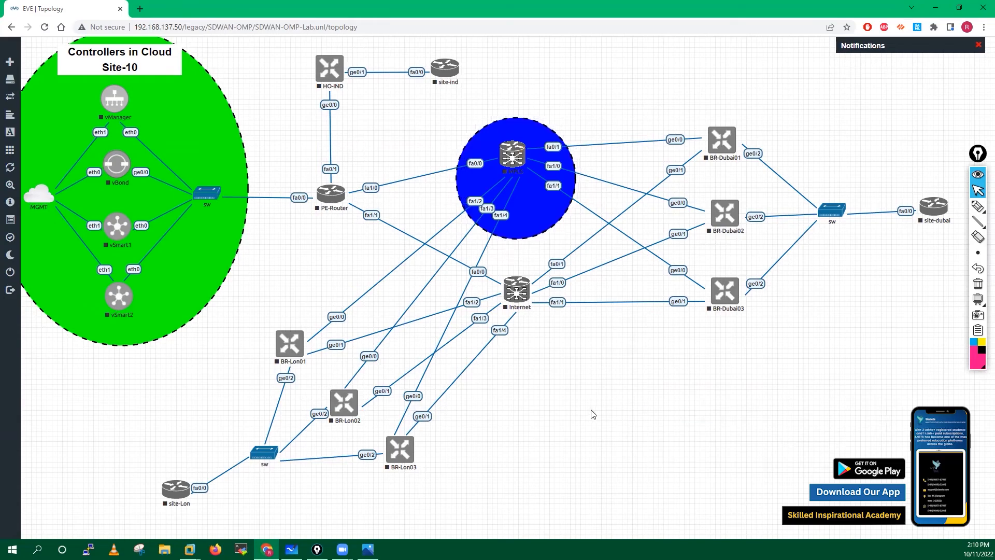
right_click(531, 204)
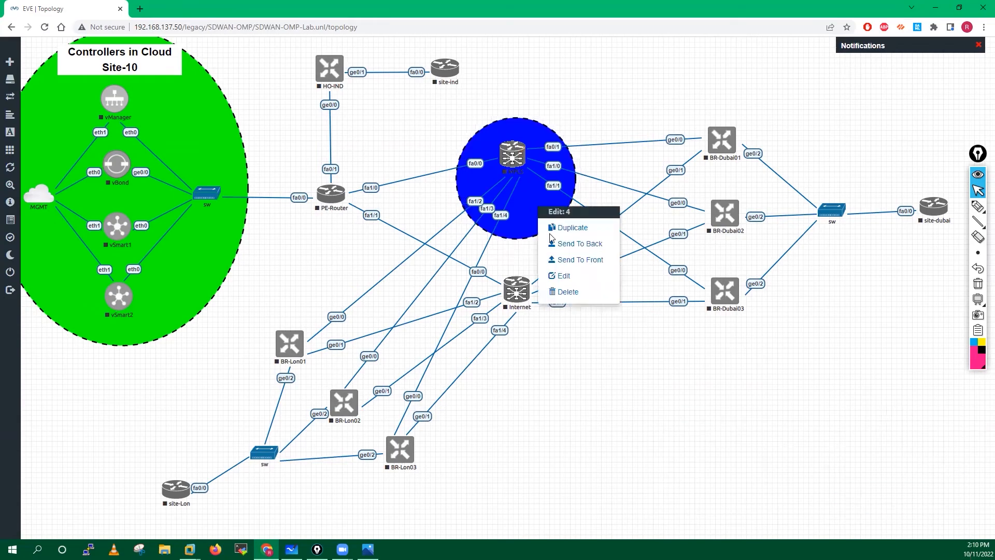
left_click(573, 280)
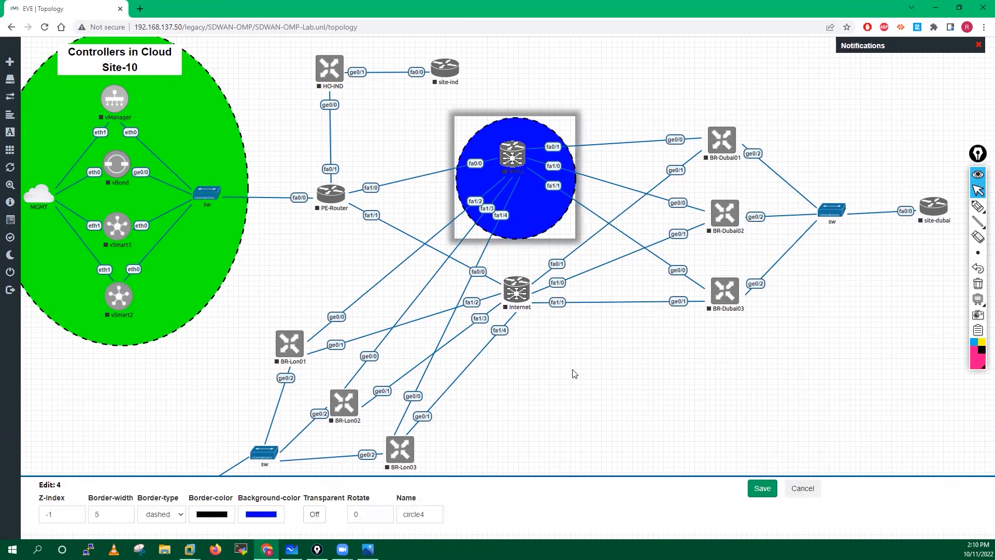
left_click(262, 513)
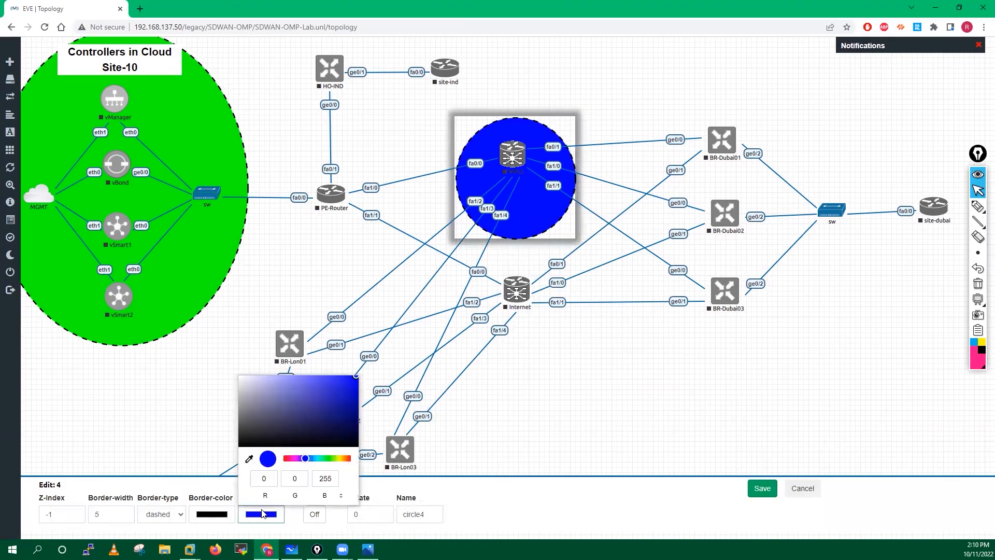
double_click(330, 480)
type("128")
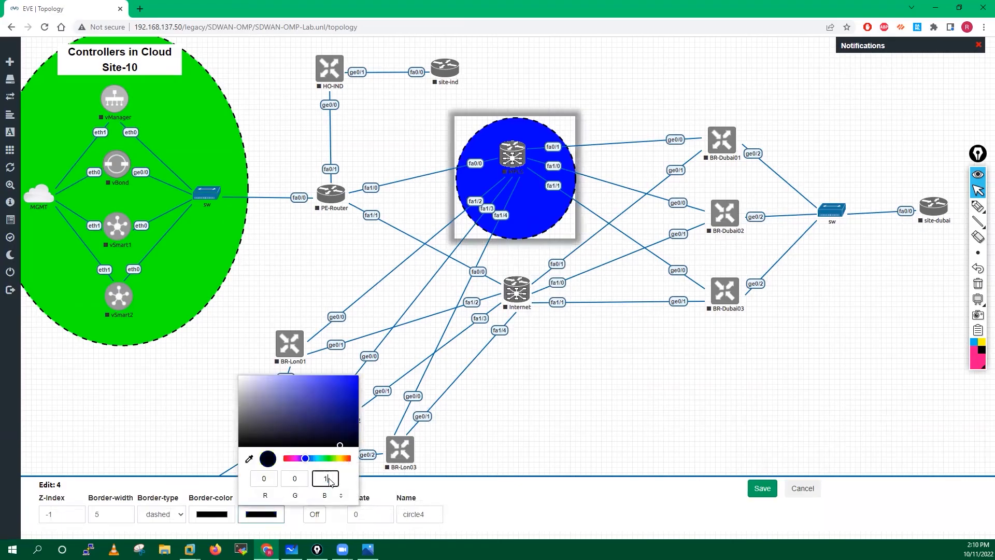
left_click(568, 507)
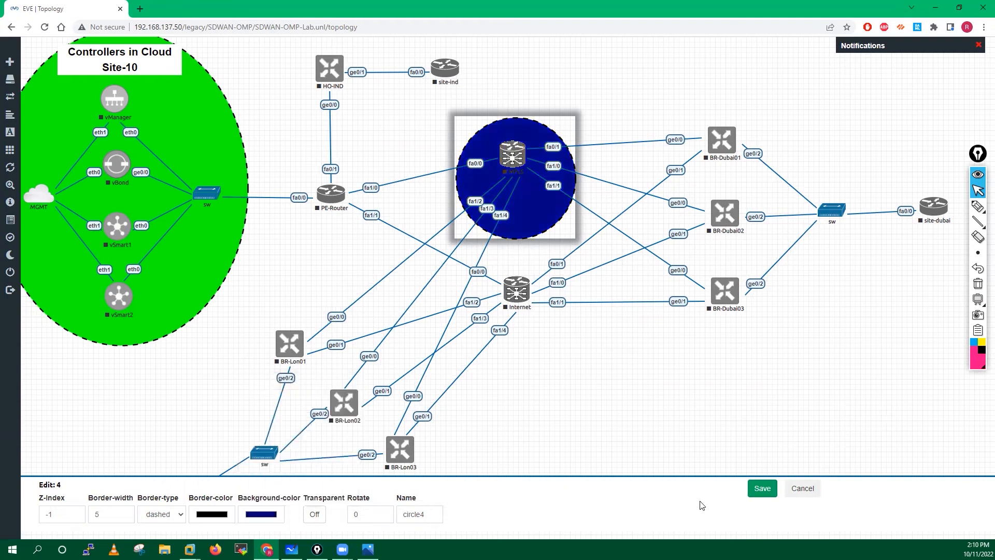
- Set the MPLS circle's background to cyan (RGB 0, 255, 255), save it, and fit the circle slightly tighter around the MPLS router
left_click(262, 516)
double_click(324, 479)
type("2")
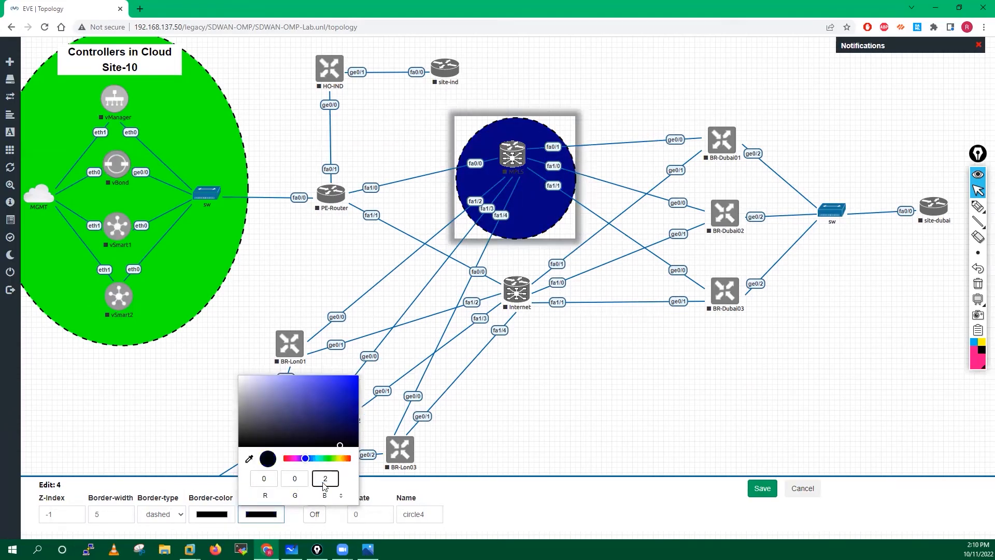
type("55")
double_click(294, 478)
type("255")
left_click(602, 502)
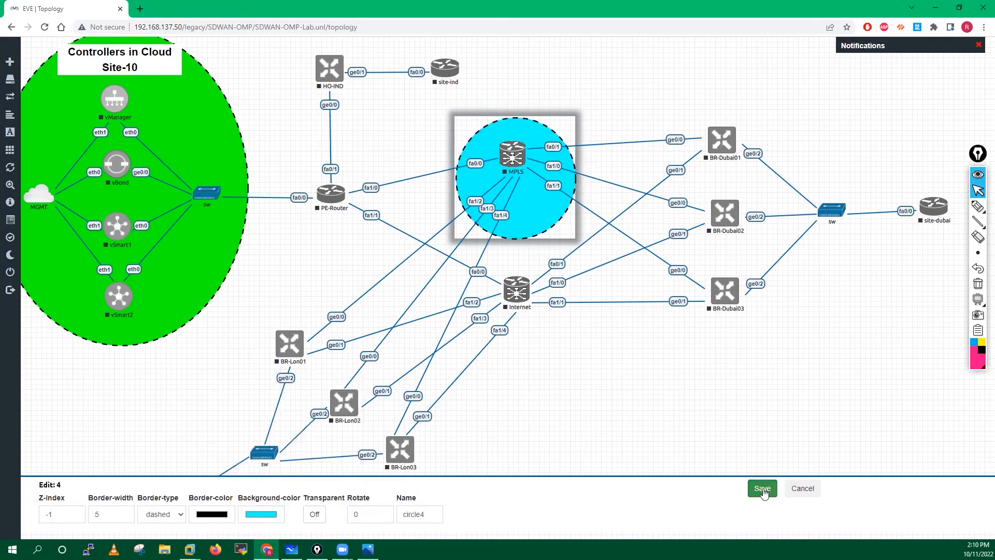
left_click(763, 488)
left_click_drag(534, 215, 542, 193)
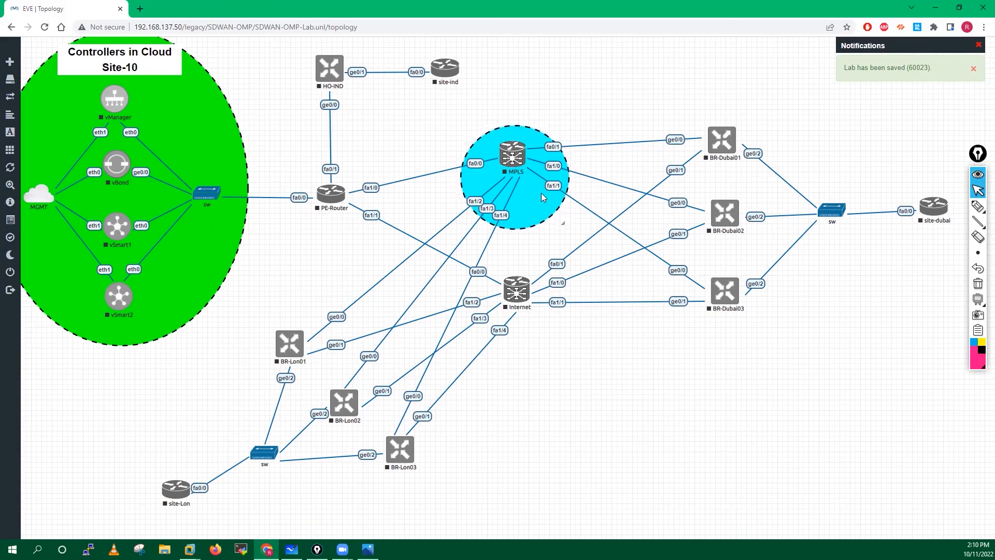
- Start a new custom circle shape with a dashed black border (RGB 0, 0, 0)
right_click(617, 383)
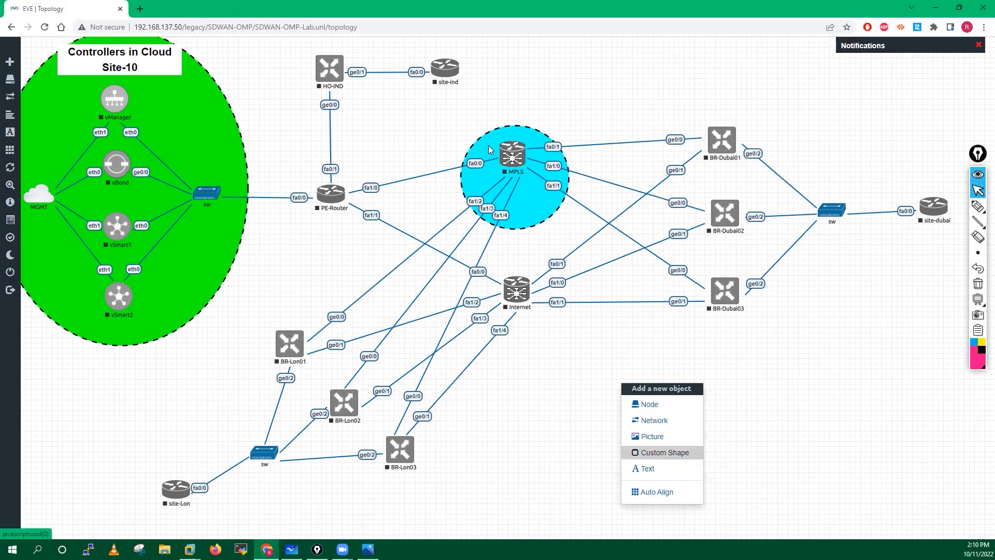
left_click(664, 452)
left_click(487, 159)
left_click(487, 182)
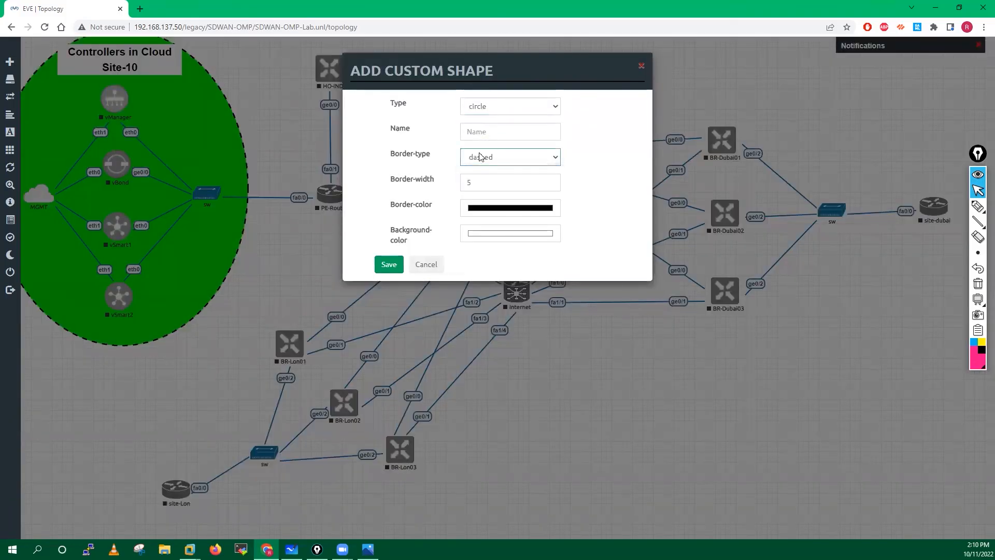
left_click(488, 209)
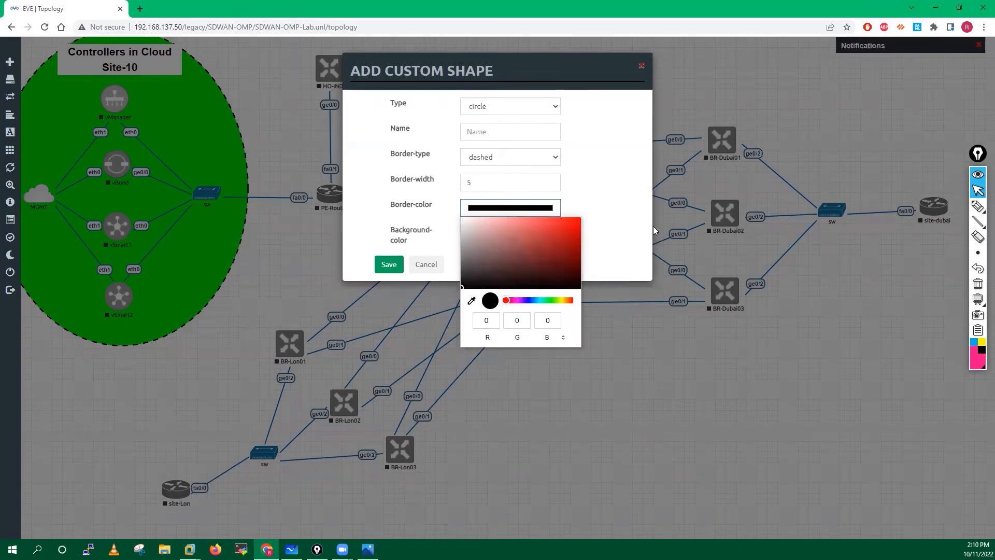
left_click(615, 229)
- Set the new circle's background to red (RGB 255, 0, 0) and save the shape
left_click(504, 234)
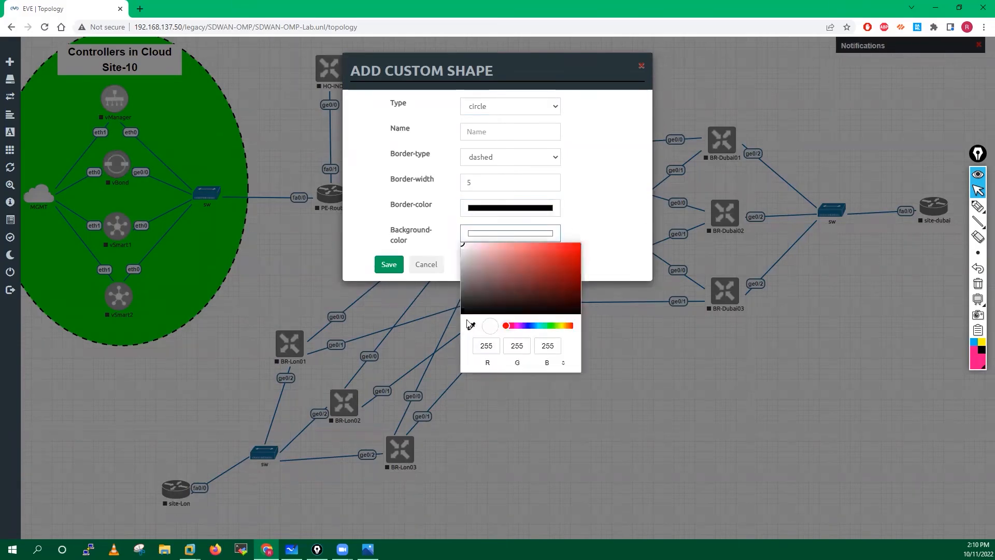
double_click(515, 346)
type("0")
key("Tab")
type("0")
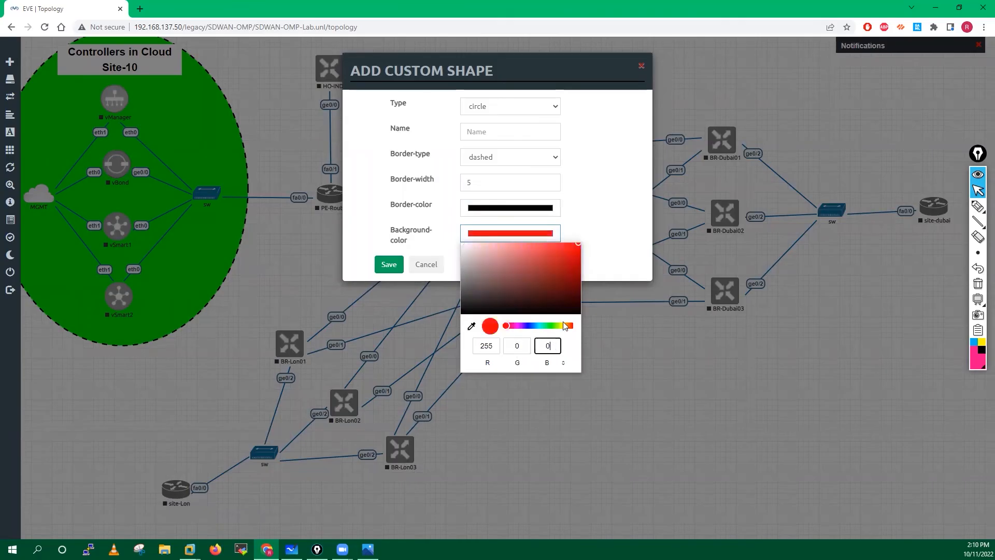
left_click(600, 236)
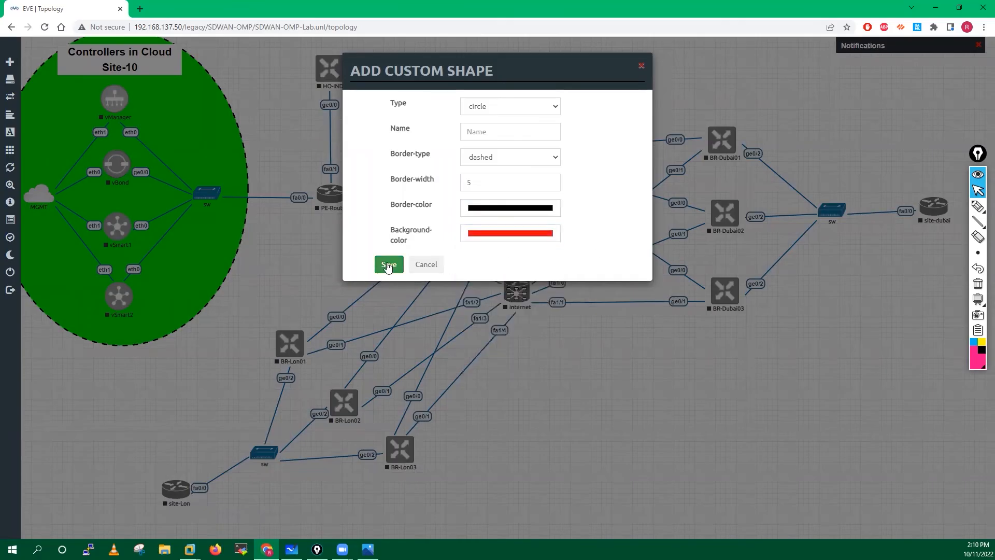
left_click(388, 265)
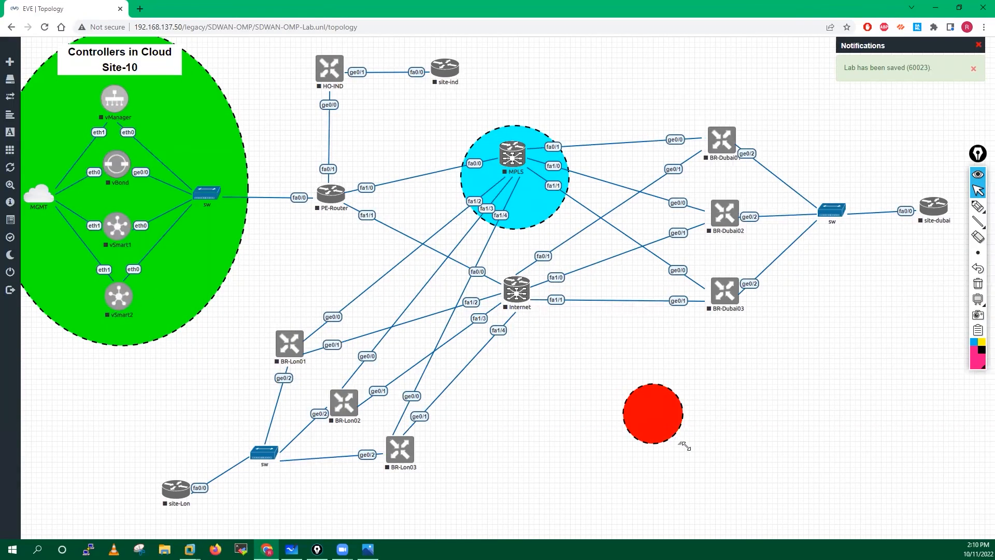
- Enlarge the red circle and place it behind the Internet router so that it surrounds the router and its interface labels
left_click_drag(684, 443, 729, 470)
left_click_drag(686, 430, 524, 297)
left_click_drag(564, 334, 551, 318)
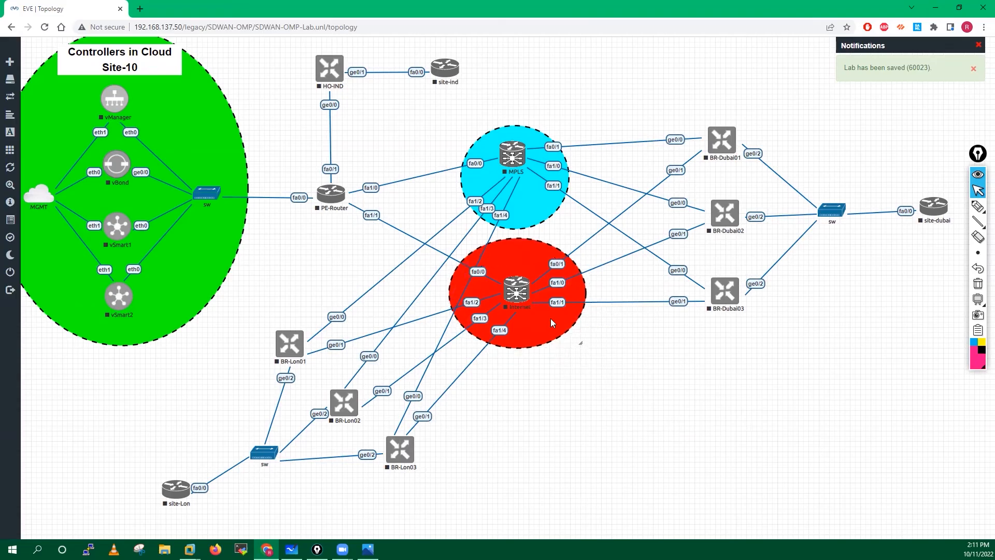
- Add a custom square shape with a dashed green border (RGB 0, 255, 0) and save it
right_click(627, 381)
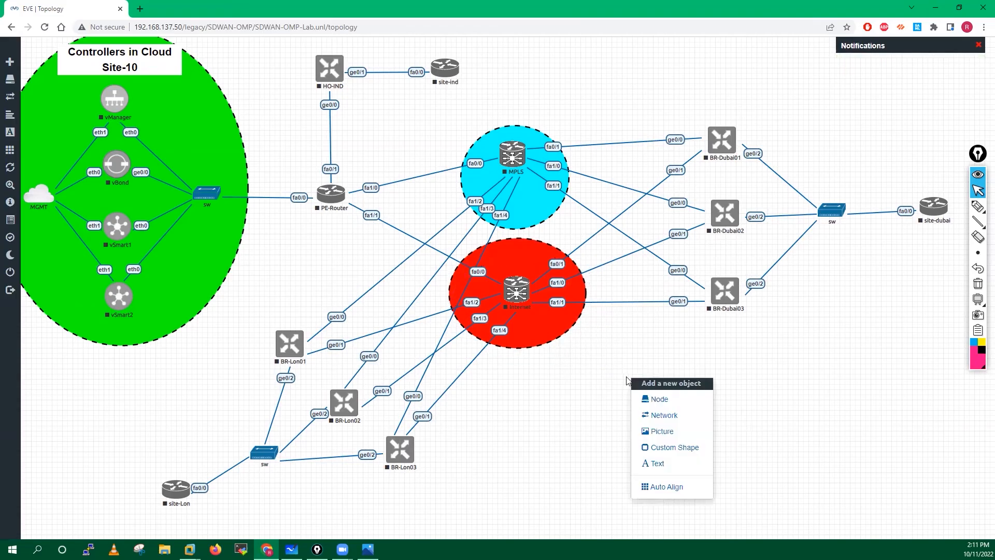
left_click(673, 446)
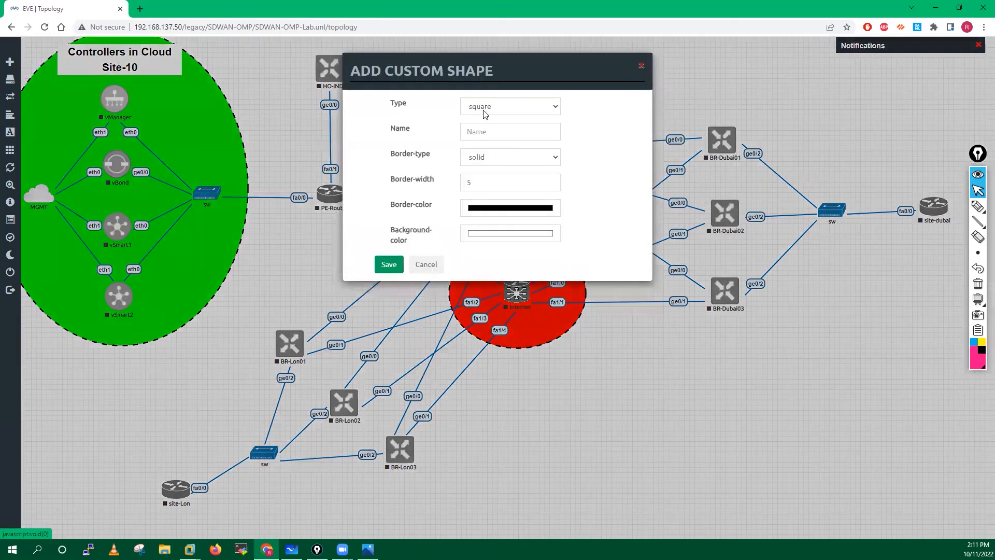
left_click(484, 107)
left_click(484, 121)
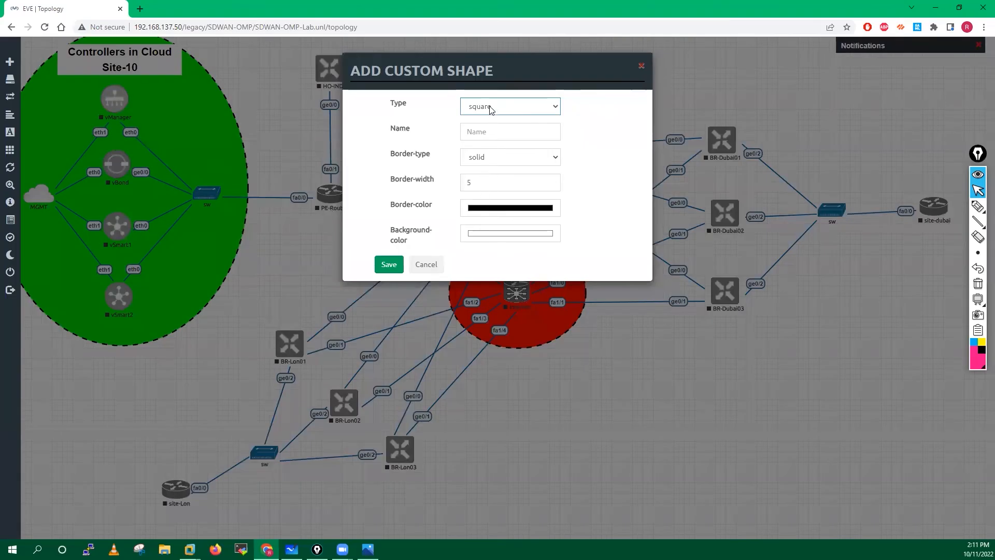
left_click(487, 156)
left_click(482, 179)
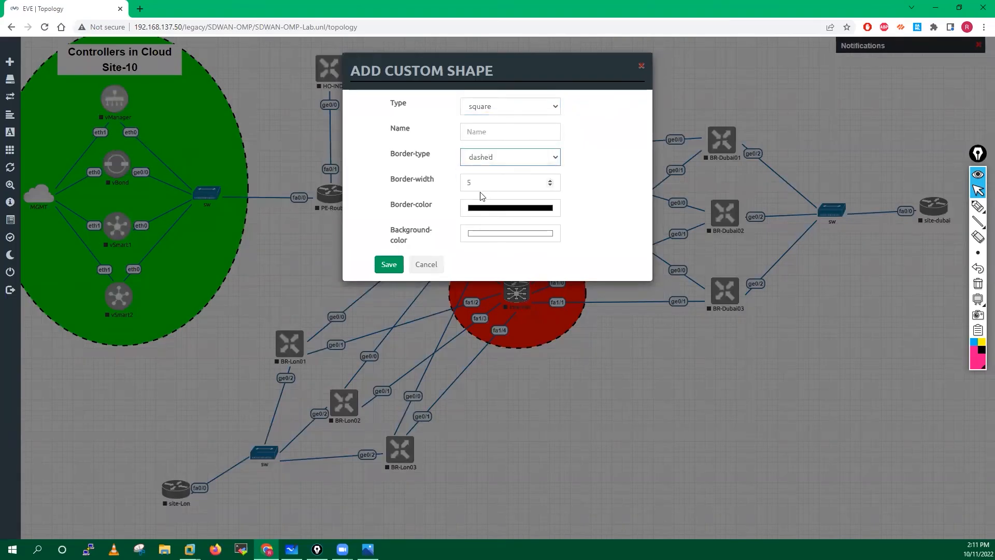
left_click(495, 207)
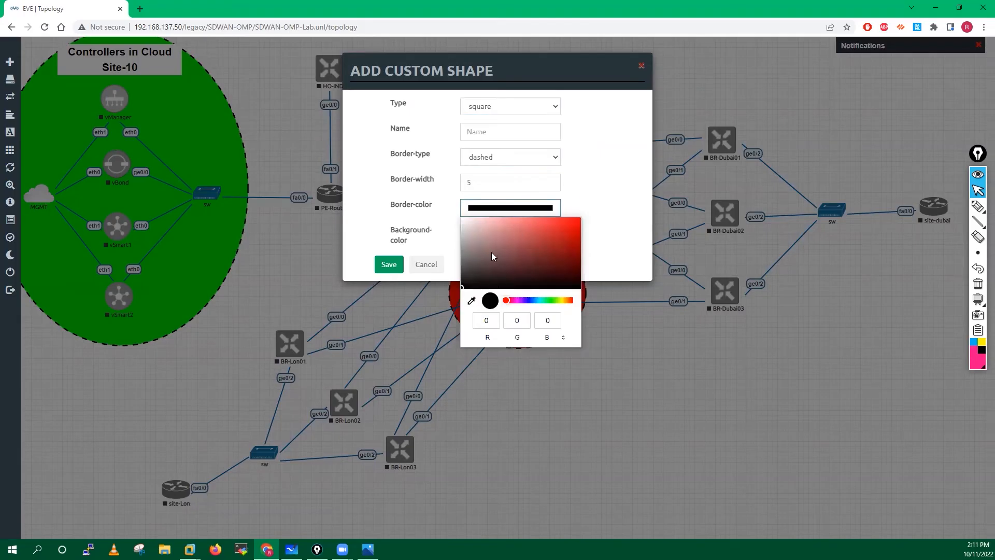
left_click(517, 322)
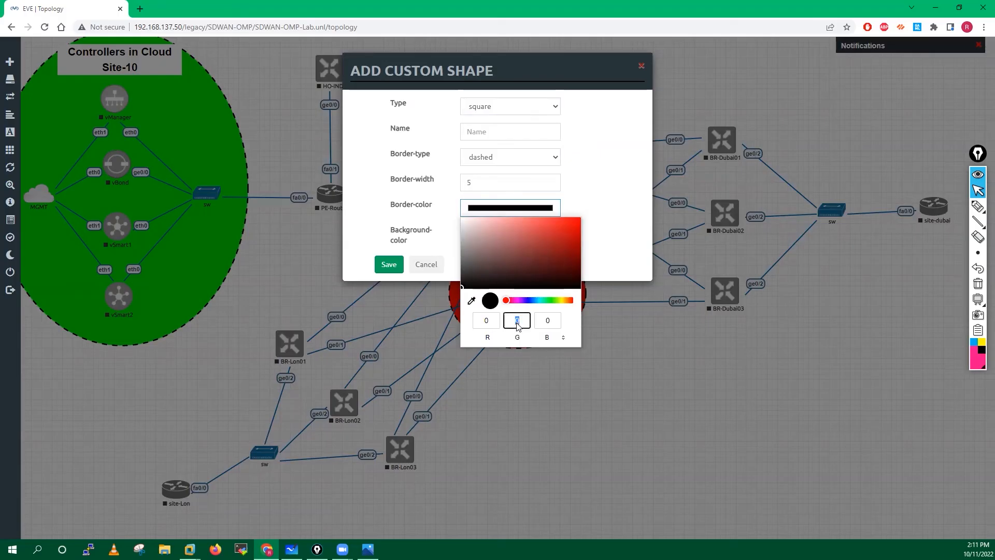
type("255")
left_click(547, 322)
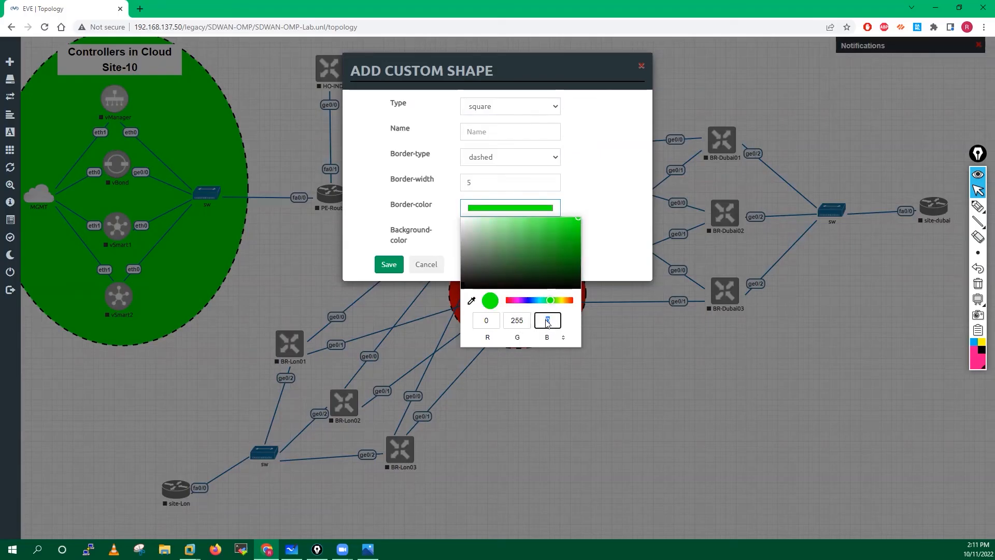
left_click(629, 222)
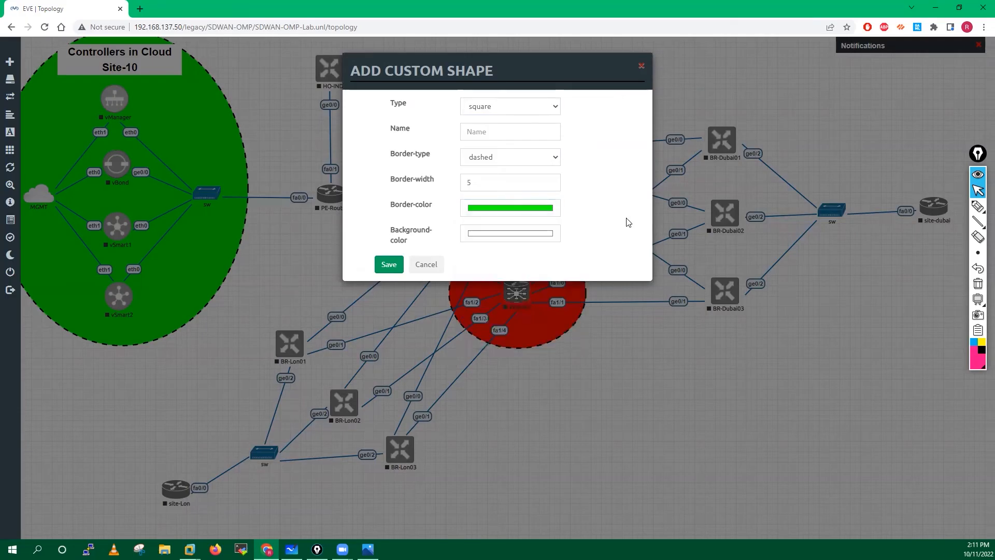
left_click(389, 265)
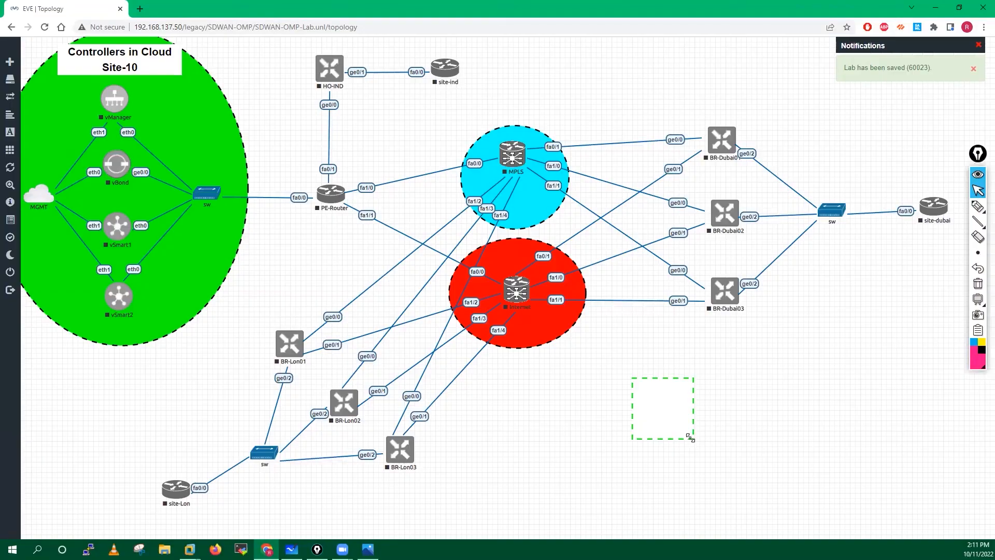
- Stretch the green dashed square into a rectangle enclosing the three BR-Dubai routers, their switch and site-dubai
left_click_drag(694, 440, 981, 502)
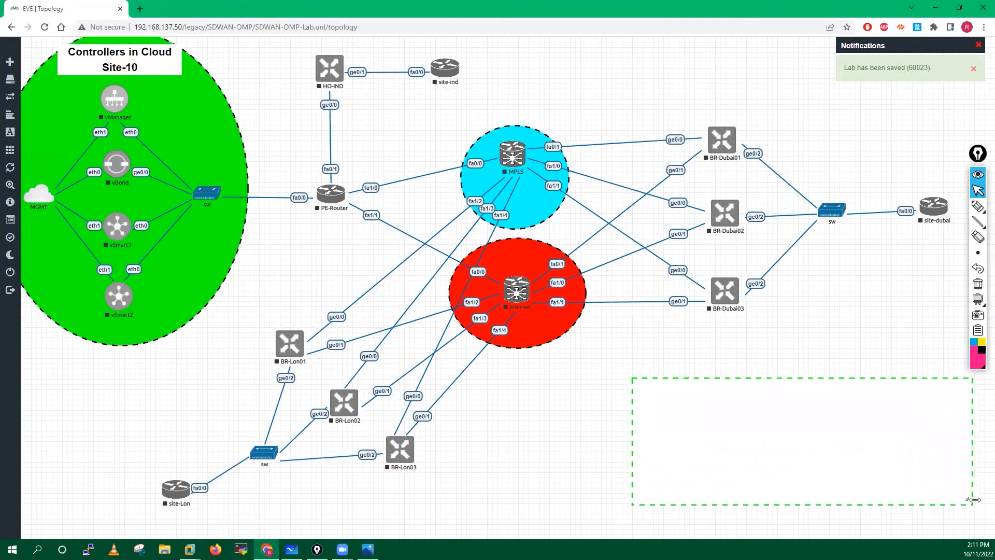
left_click_drag(844, 471, 793, 241)
left_click_drag(794, 207, 810, 222)
left_click_drag(947, 256, 952, 417)
mouse_move(918, 336)
left_mouse_down()
mouse_move(928, 313)
mouse_move(934, 339)
left_mouse_up()
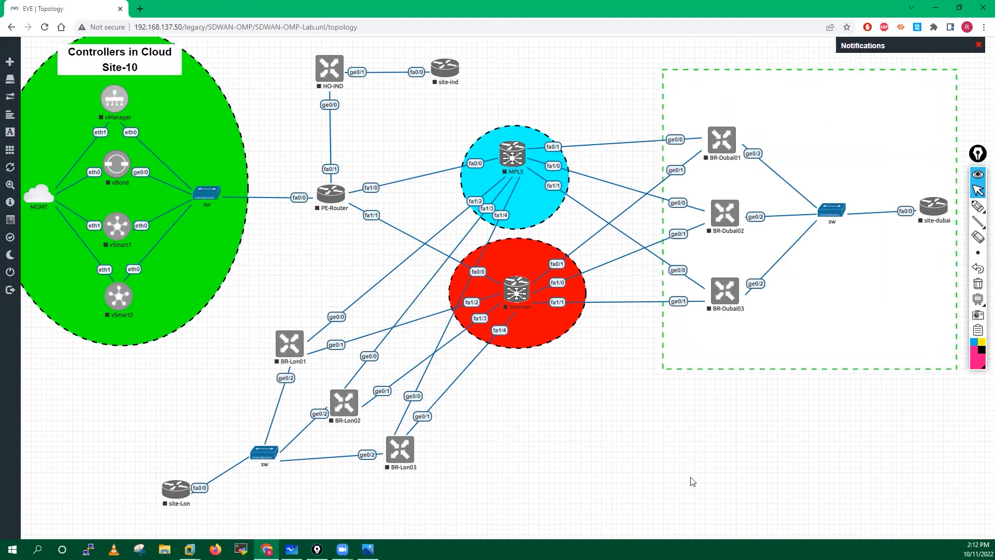
- Add a custom circle shape with a dashed green border (RGB 0, 255, 0) and save it
right_click(604, 459)
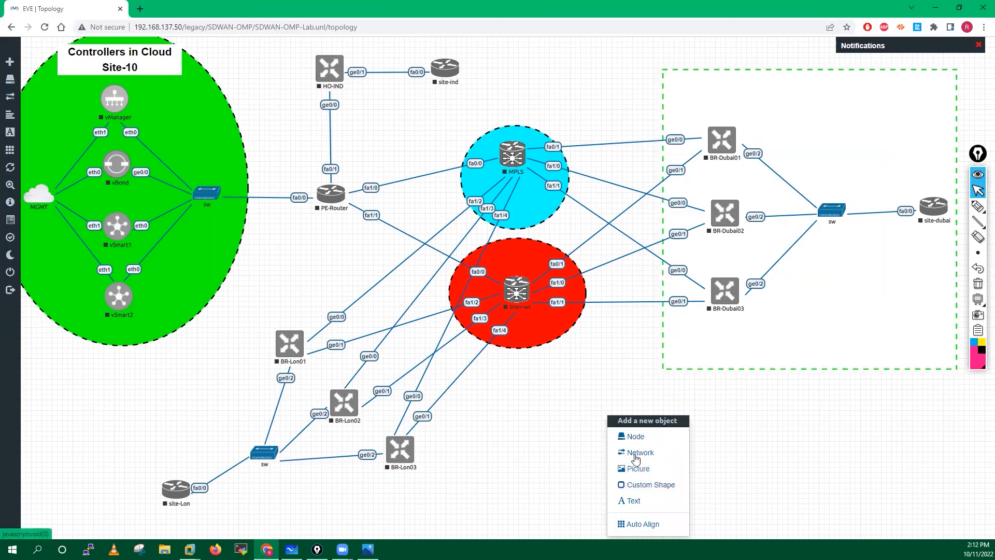
left_click(637, 488)
left_click(484, 107)
left_click(484, 131)
left_click(487, 157)
left_click(485, 179)
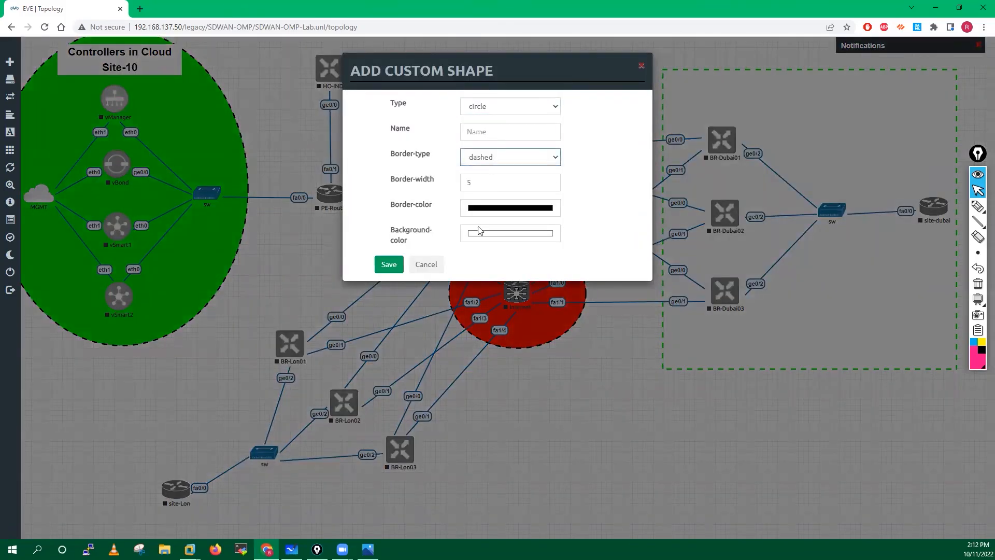
left_click(483, 213)
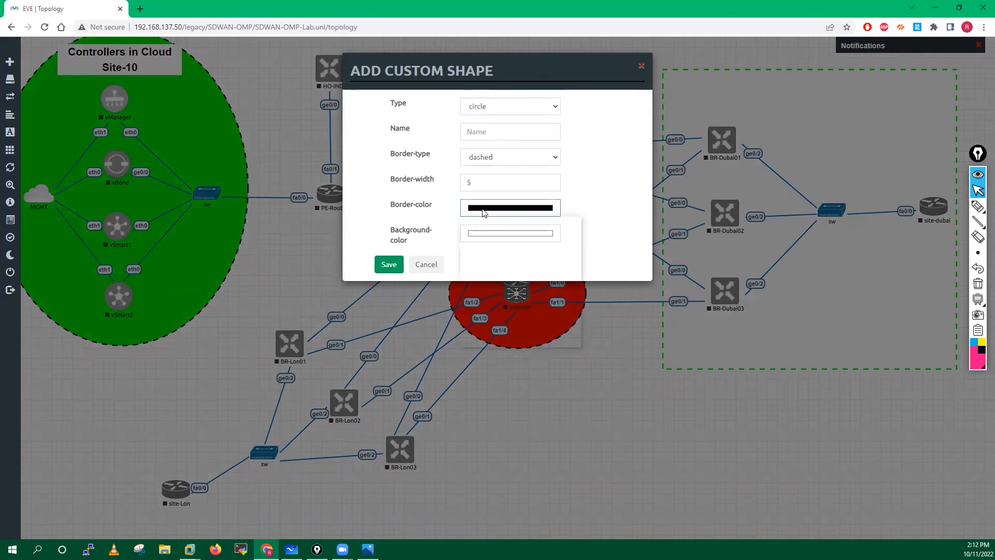
left_click(519, 322)
type("255")
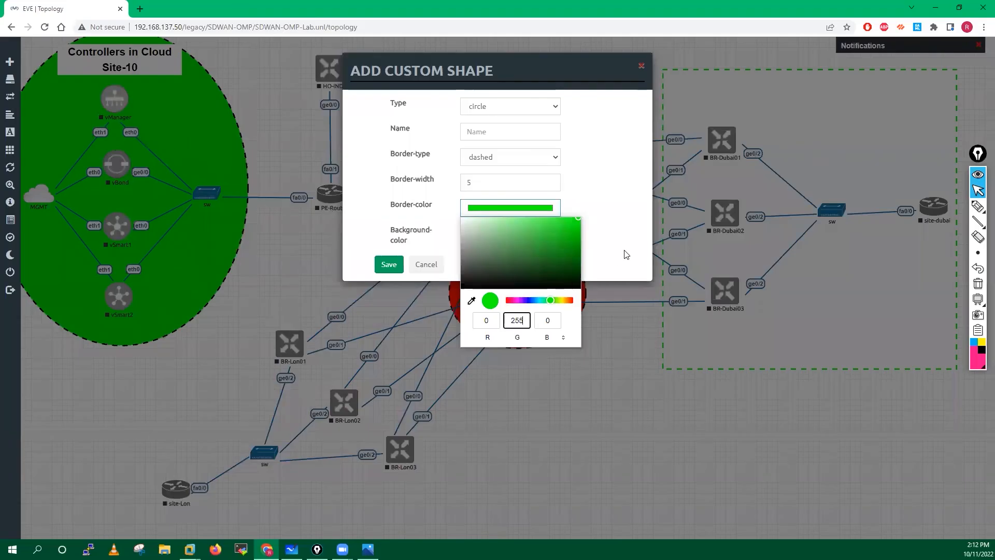
left_click(624, 253)
left_click(388, 264)
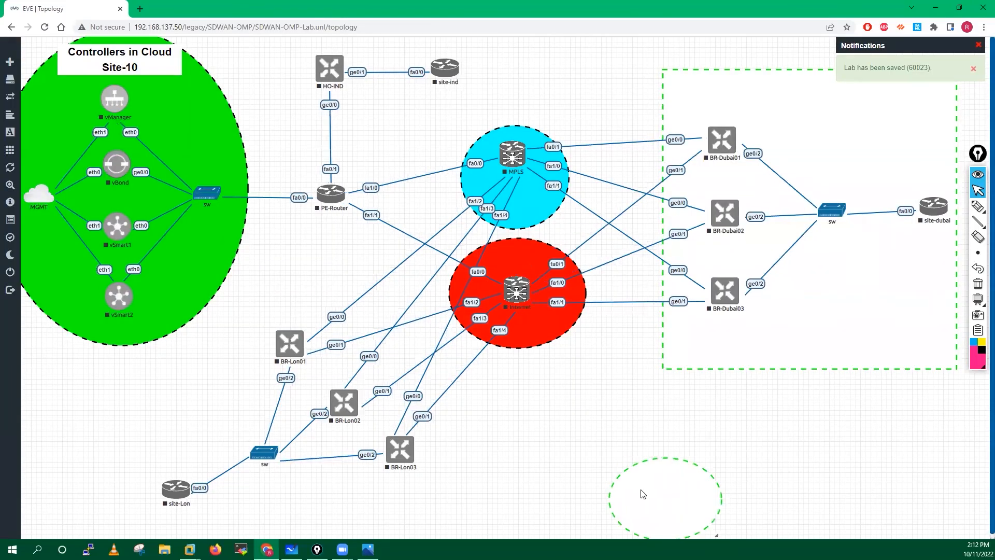
- Enlarge the green dashed circle into a wide ellipse enclosing the three BR-Lon routers, their switch and site-Lon
left_click_drag(665, 517, 544, 515)
left_click_drag(471, 444, 350, 455)
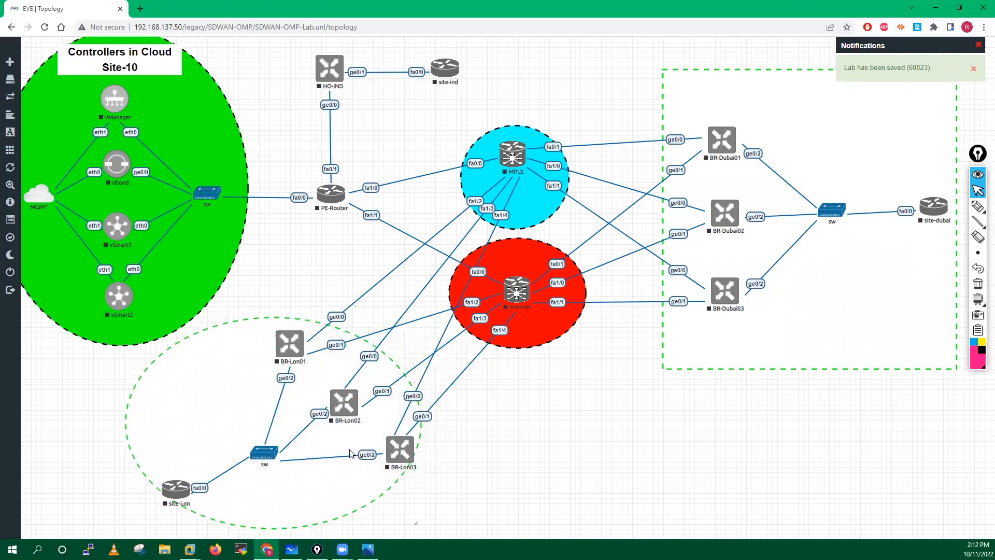
left_click_drag(416, 523, 536, 482)
left_click_drag(220, 441, 179, 455)
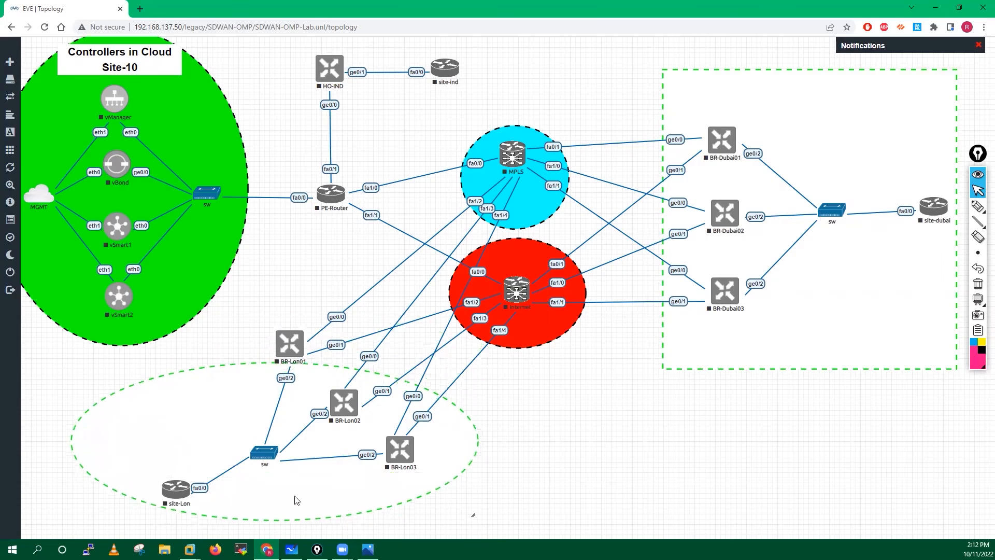
left_click_drag(474, 518, 436, 466)
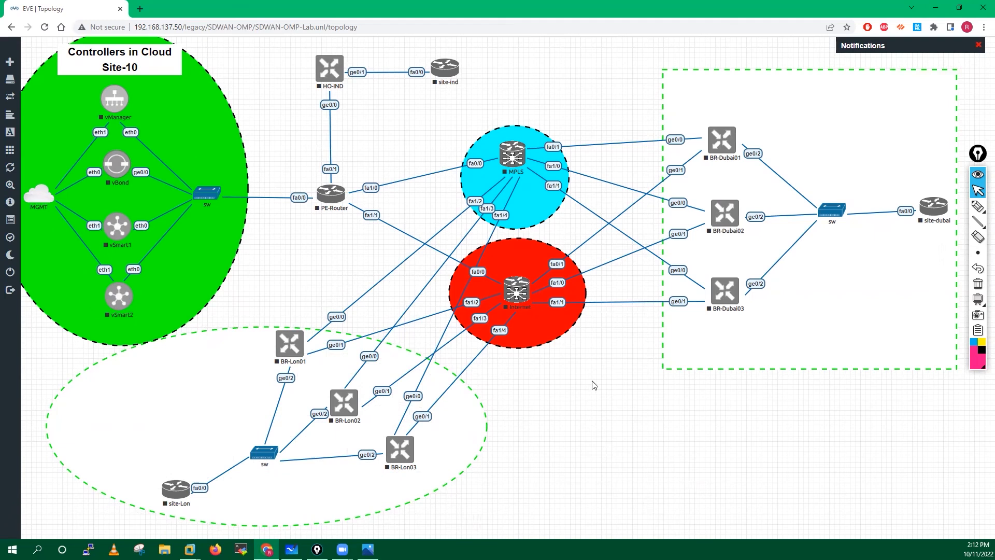
- Shift the HO-IND and site-ind nodes slightly to the right, widening the gap between them
left_click_drag(343, 72, 349, 71)
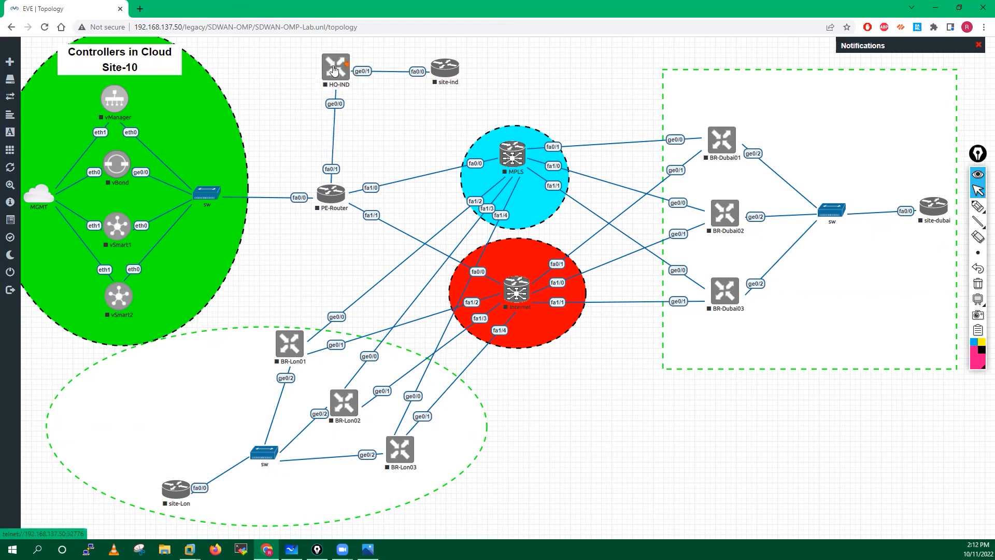
left_click_drag(445, 72, 458, 72)
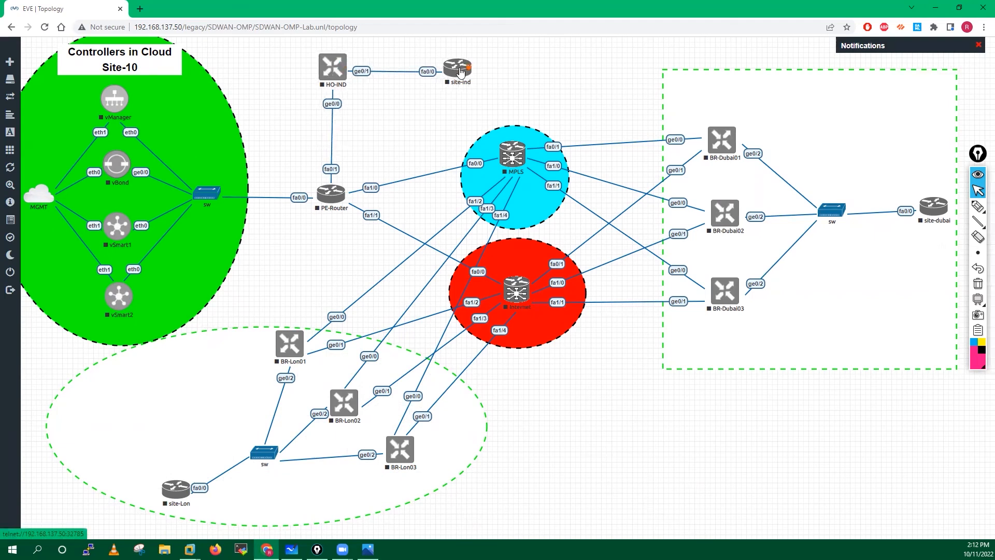
- Add a custom square shape with a dashed blue border (RGB 0, 0, 255) and save it
right_click(603, 386)
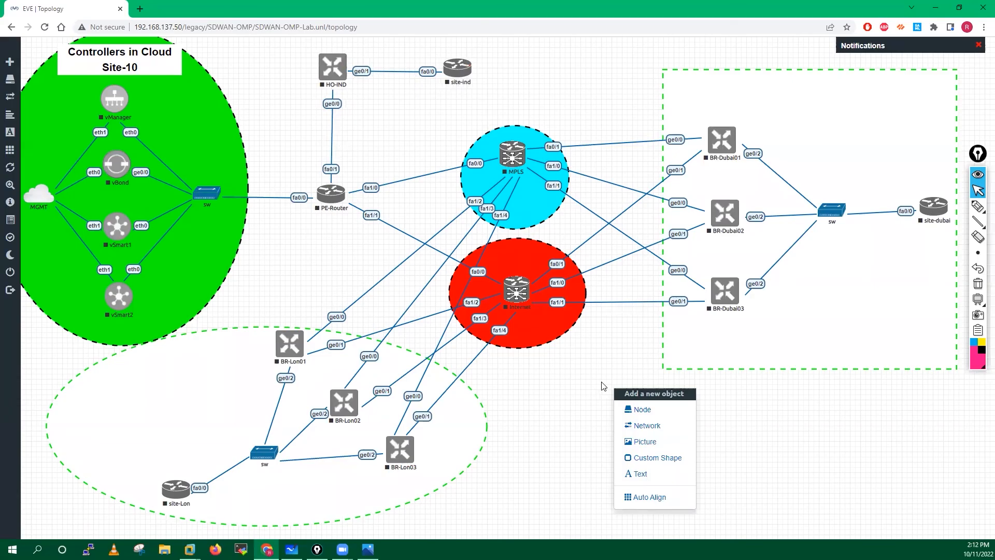
left_click(652, 461)
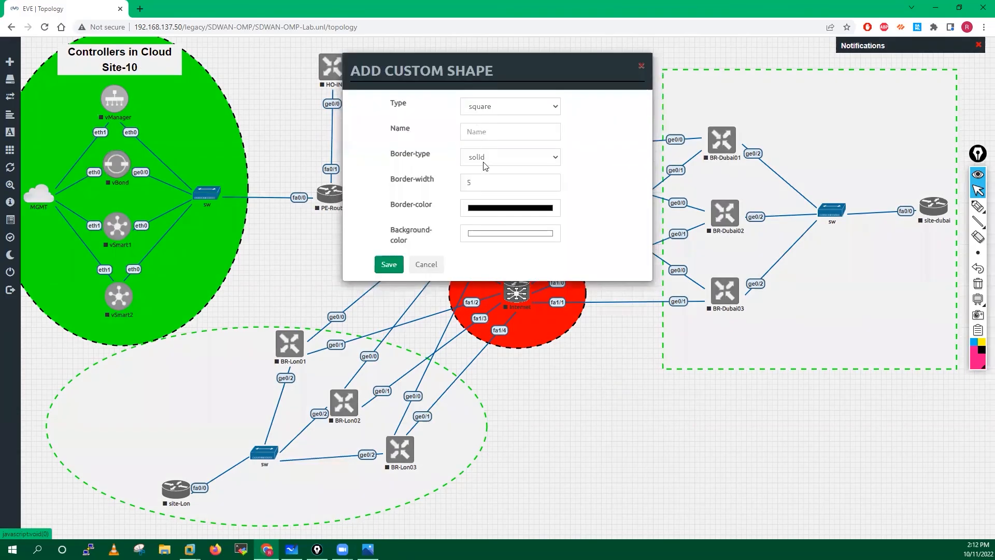
left_click(482, 157)
left_click(482, 180)
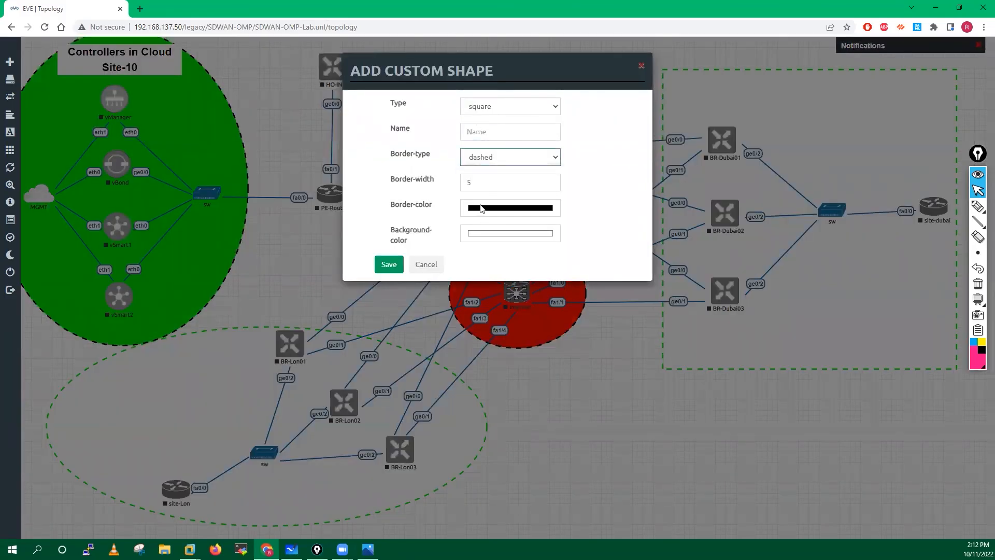
left_click(481, 208)
left_click(549, 320)
type("255")
left_click(610, 232)
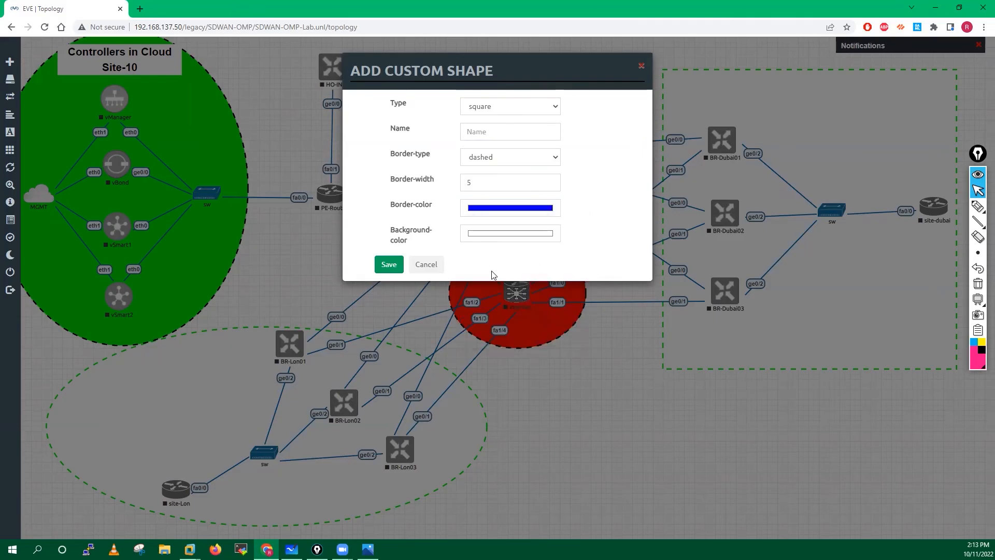
left_click(389, 264)
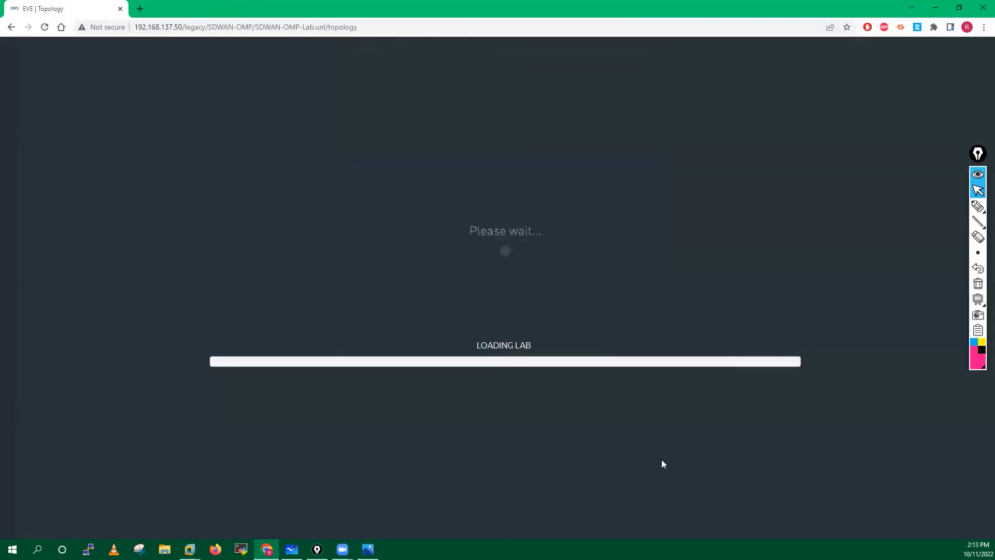
- Stretch the blue dashed square into a wide rectangle and place it around the HO-IND and site-ind nodes
left_click_drag(674, 448, 780, 479)
left_click_drag(714, 438, 401, 92)
left_click_drag(461, 108, 591, 112)
left_click_drag(526, 67, 466, 67)
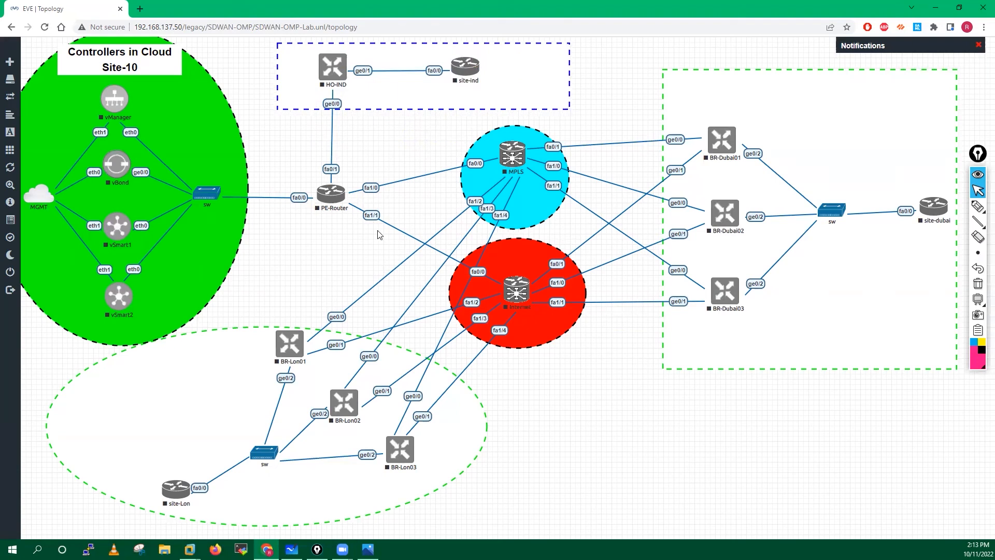
- Start a new text object reading "Branch-Office-Dubai" on the first line and "Site 60" on the second
right_click(589, 413)
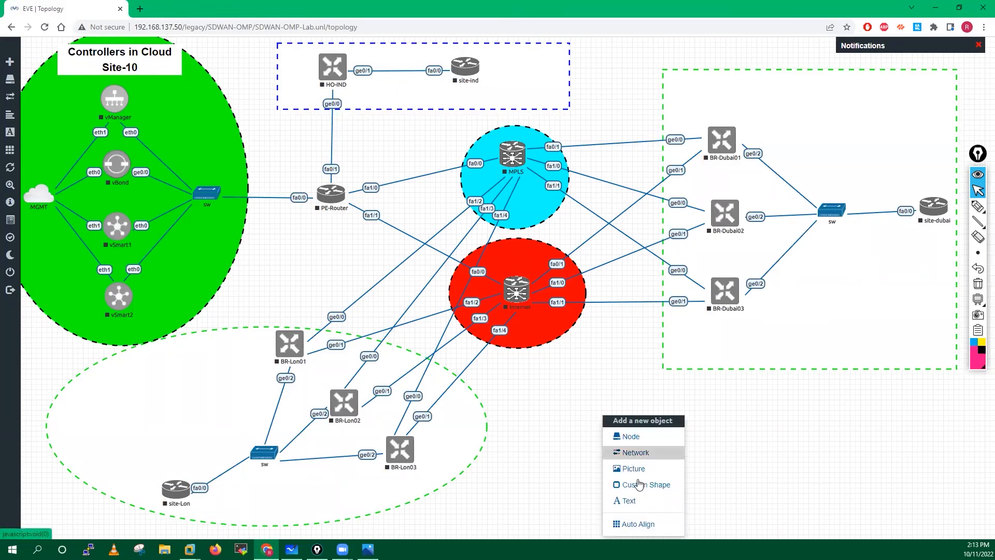
left_click(629, 500)
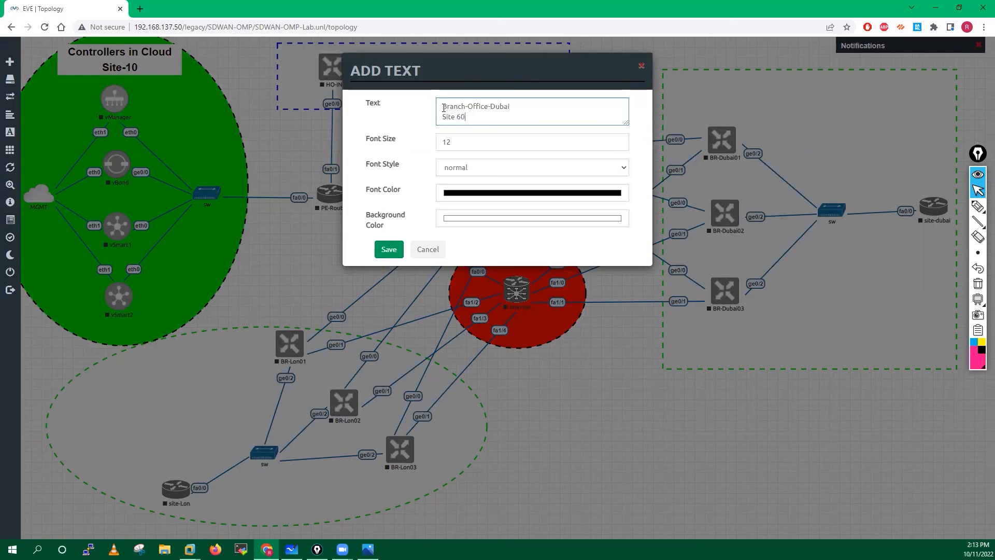
key("Return")
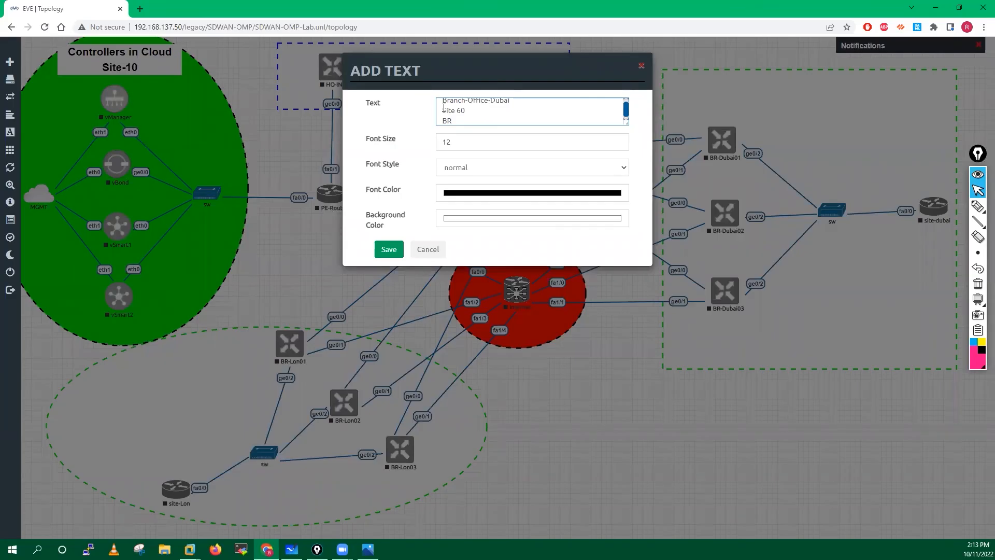
type("Du")
key("BackSpace")
key("BackSpace")
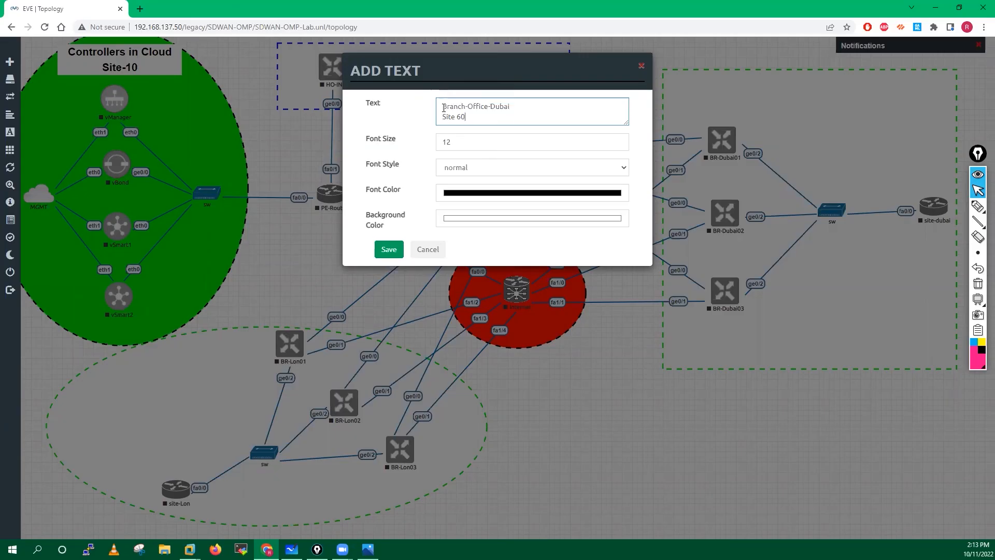
- Make the new text bold and red (RGB 255, 0, 0), save it and enlarge the resulting label on the canvas
left_click(462, 167)
left_click(459, 192)
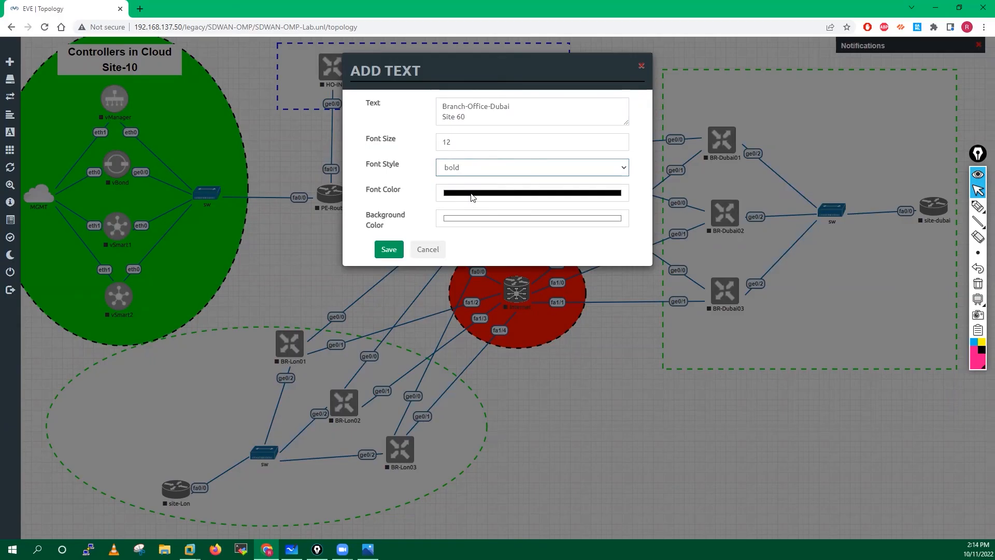
left_click(471, 197)
left_click(470, 309)
type("255")
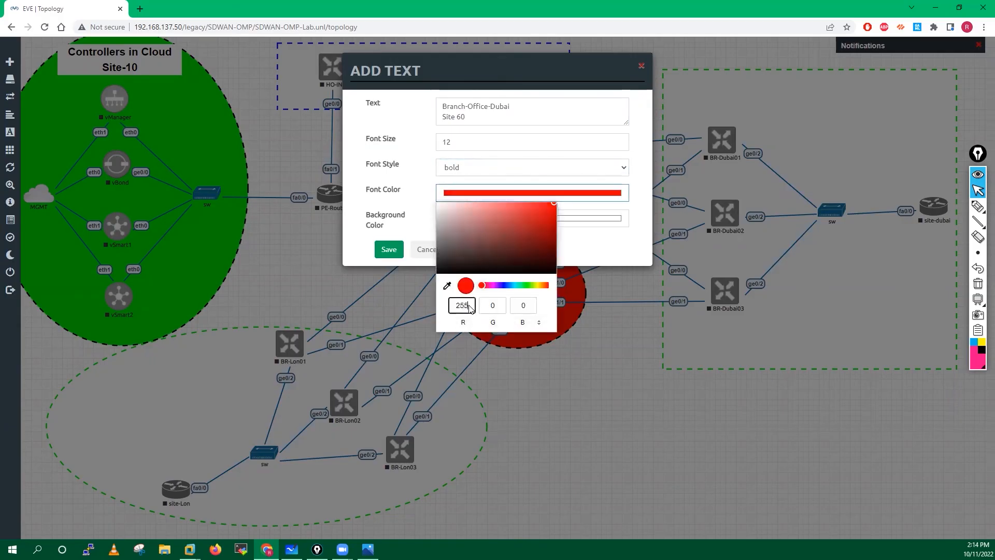
left_click(629, 238)
left_click(388, 250)
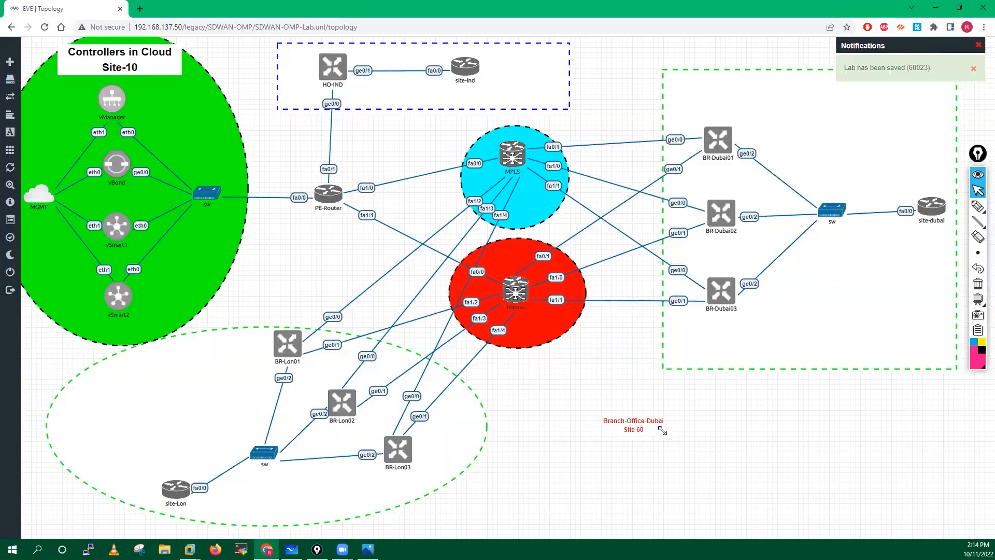
left_click_drag(772, 465, 754, 464)
mouse_move(751, 431)
left_mouse_down()
mouse_move(750, 489)
mouse_move(789, 444)
mouse_move(756, 440)
left_mouse_up()
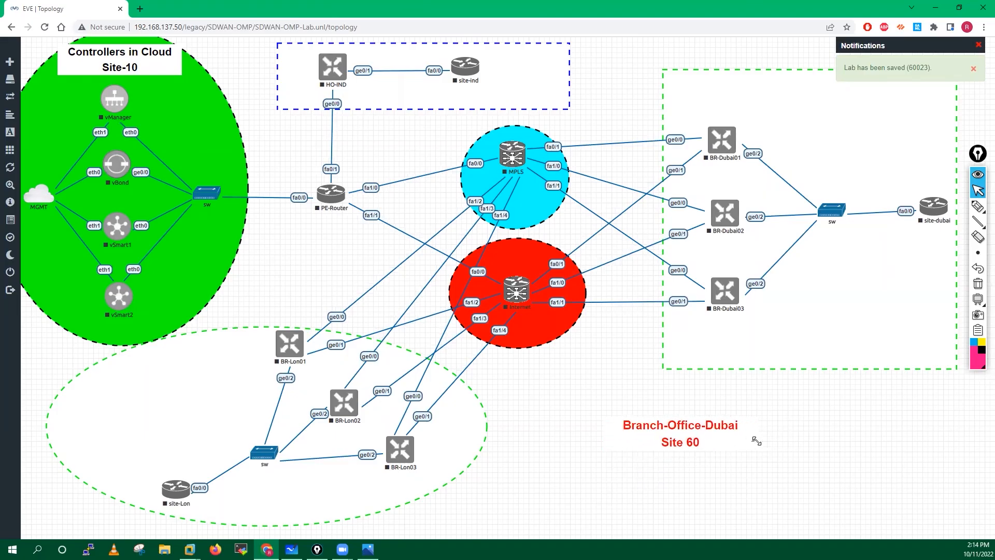
- Duplicate the Branch-Office-Dubai label and move the original inside the upper edge of the green dashed Dubai rectangle
right_click(674, 430)
left_click(697, 456)
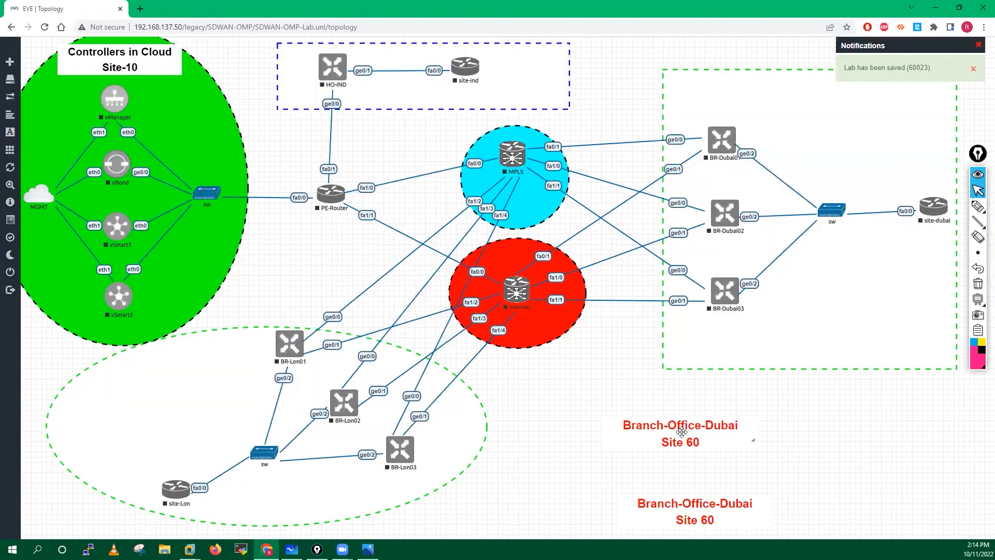
left_click_drag(681, 431, 815, 94)
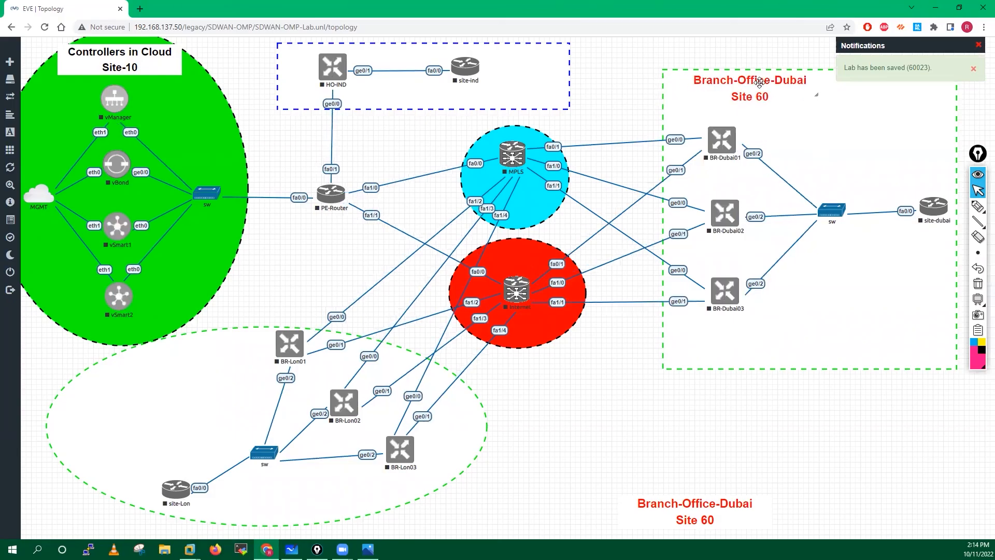
- Edit the duplicate label so its office name reads "Branch-Office-London"
right_click(699, 506)
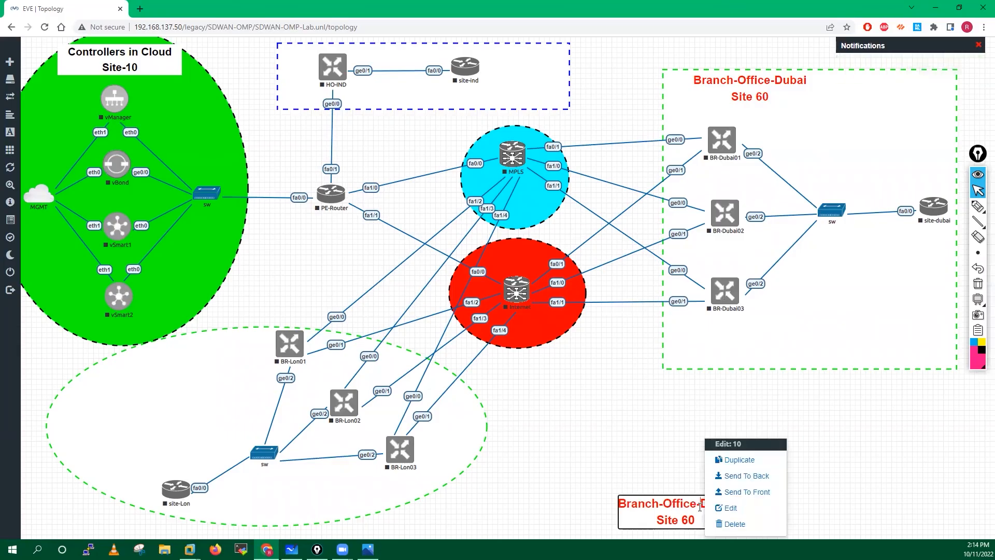
left_click(700, 507)
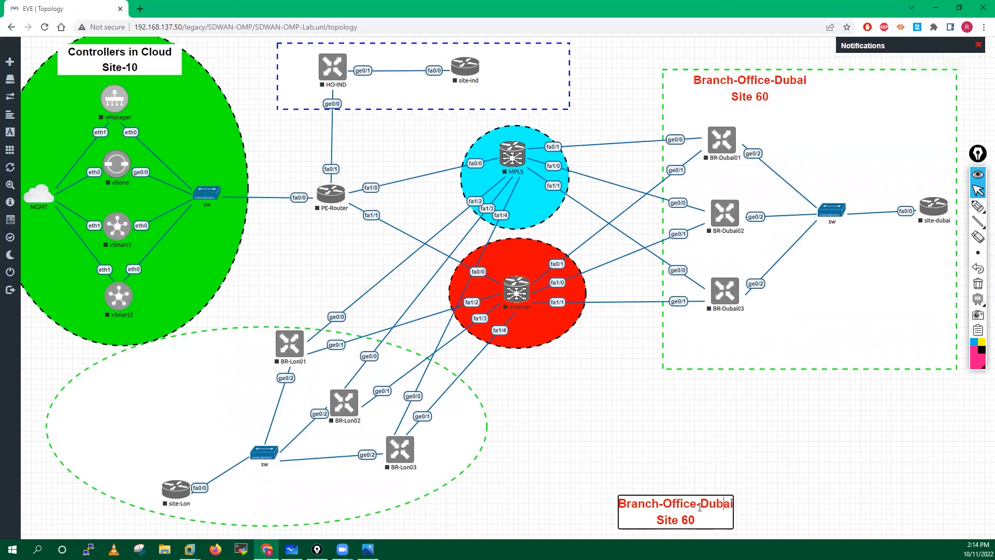
key("Delete")
key("Delete")
key("Delete")
key("Delete")
key("Delete")
key("Delete")
key("Delete")
key("BackSpace")
key("BackSpace")
key("BackSpace")
key("BackSpace")
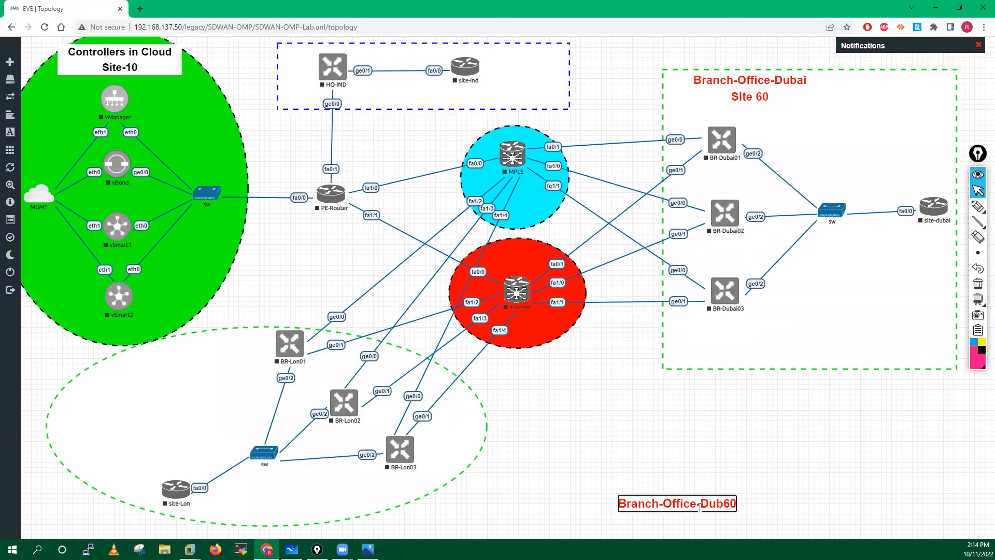
type("London")
- Set the London label's second line to "Site ID 70" and place it inside the green dashed London ellipse, above site-Lon
key("Return")
key("Return")
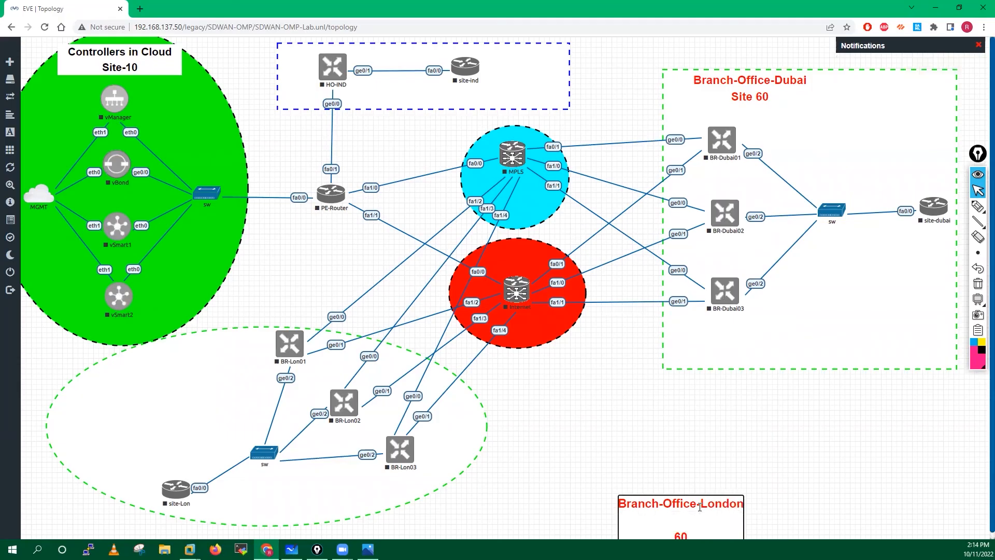
key("BackSpace")
type("Site ")
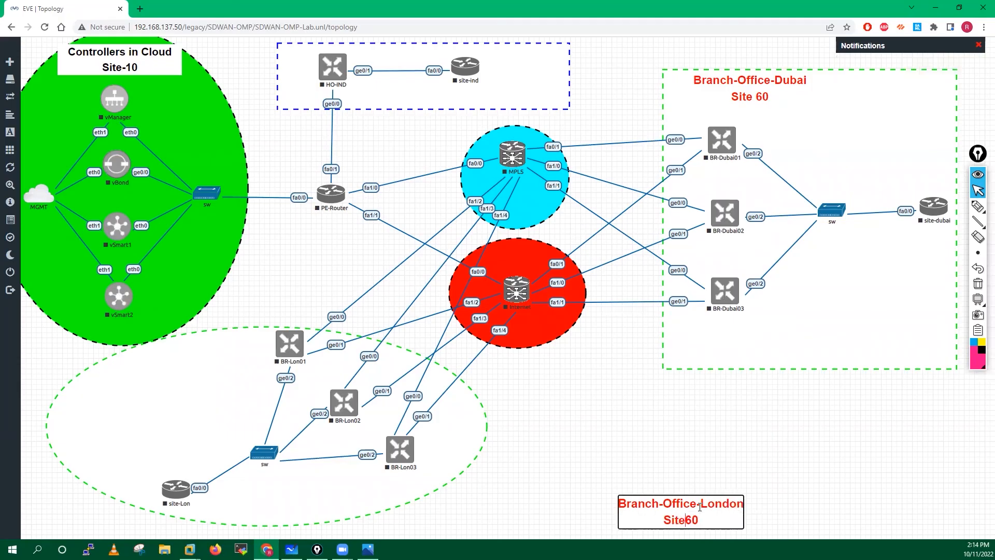
type("ID")
key("Delete")
key("BackSpace")
type("70")
left_click_drag(705, 506, 115, 418)
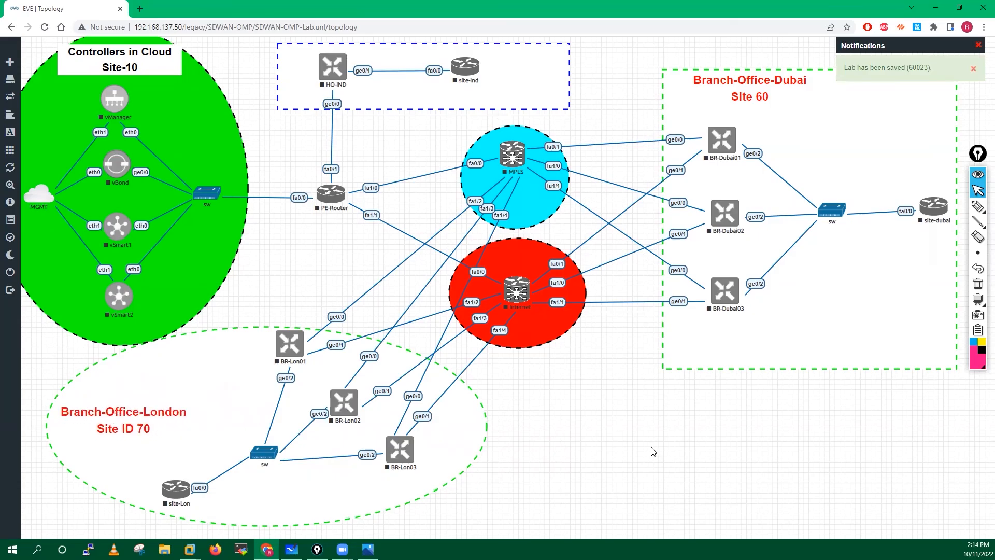
- Duplicate the Branch-Office-London label and move the copy to the empty area below the Dubai rectangle
right_click(566, 438)
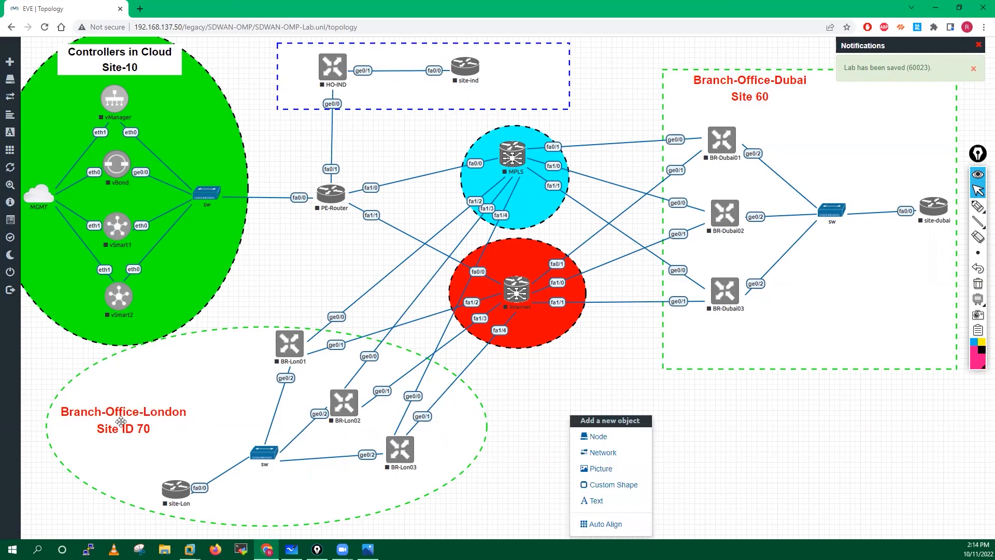
left_click(516, 434)
right_click(125, 415)
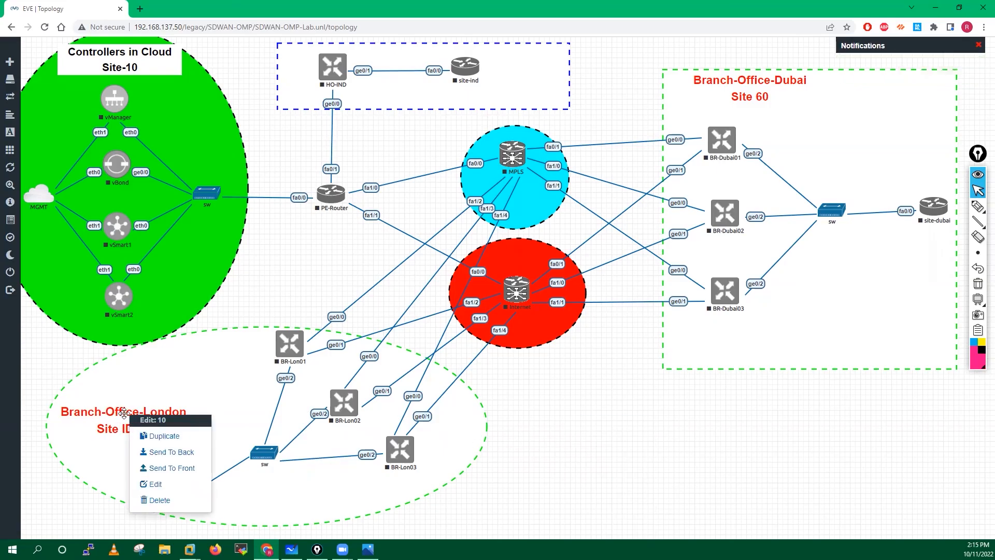
left_click(162, 448)
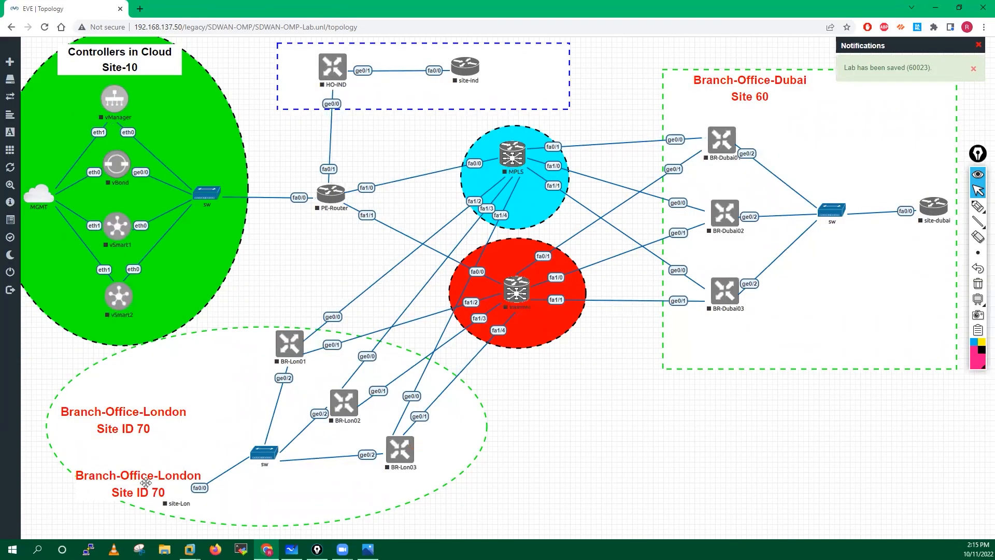
left_click_drag(146, 483, 654, 445)
- Replace "Branch" with "HO" in the copied London label
right_click(689, 441)
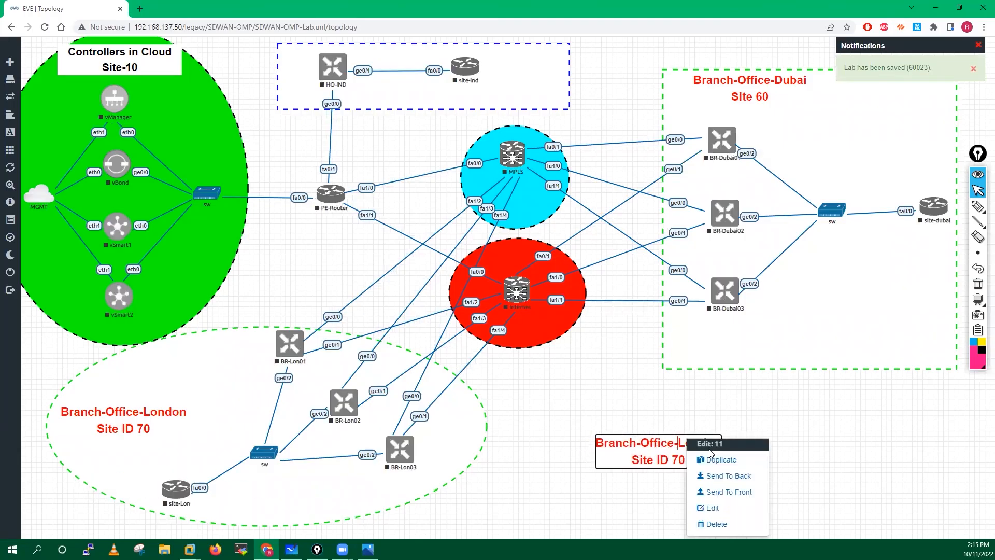
right_click(658, 445)
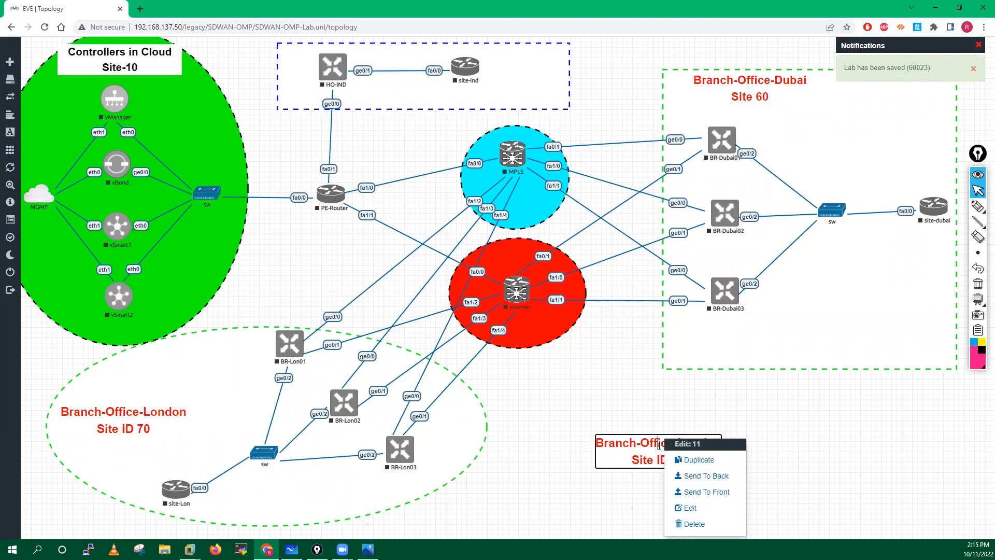
key("BackSpace")
key("BackSpace")
key("BackSpace")
key("BackSpace")
key("BackSpace")
key("BackSpace")
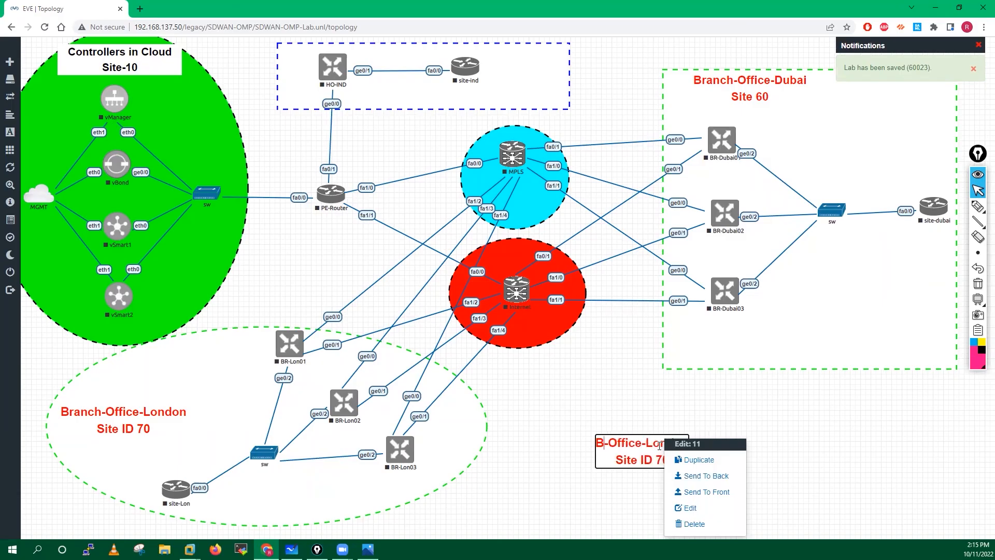
type("HO")
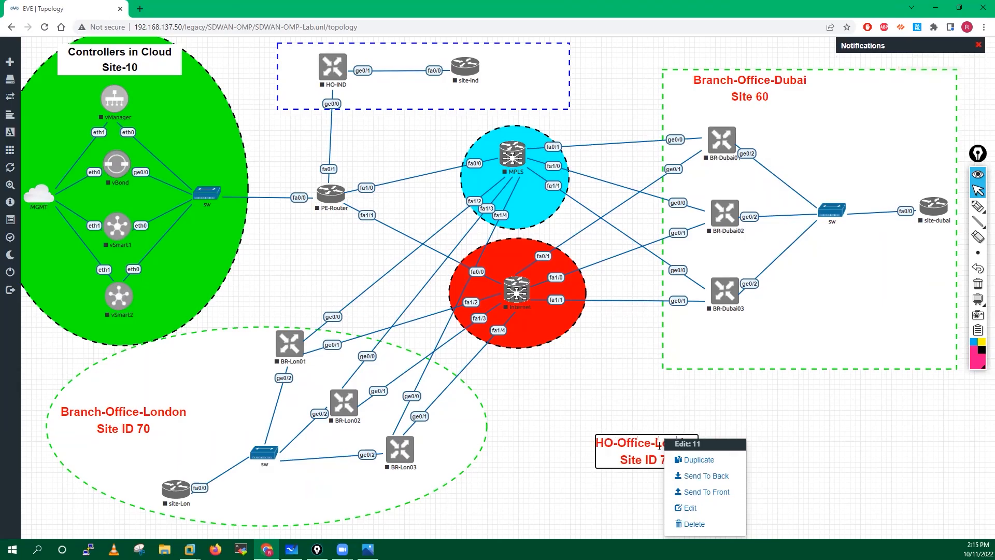
- Replace "London" with "India" in the copied label so its first line reads "HO-Office-India"
key("BackSpace")
key("BackSpace")
key("BackSpace")
key("BackSpace")
key("BackSpace")
key("BackSpace")
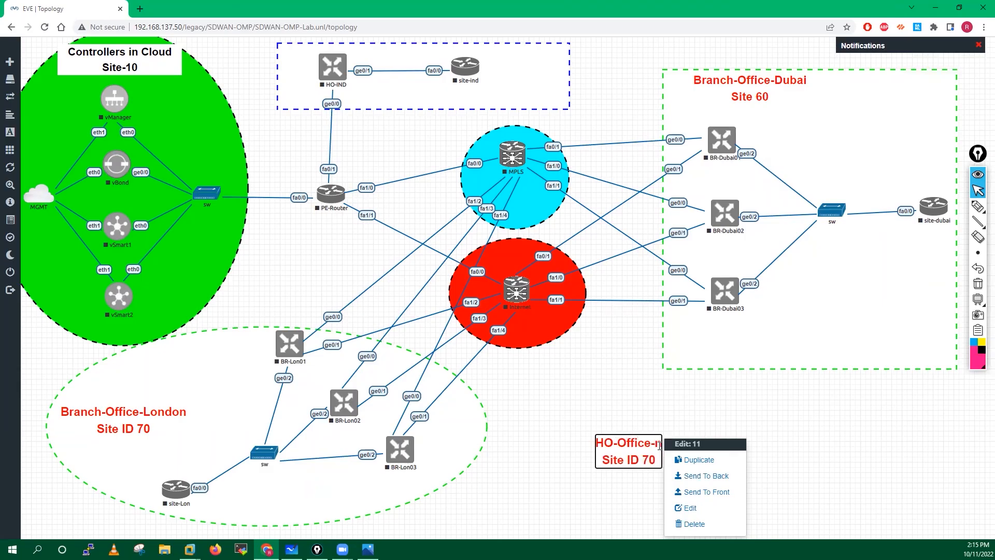
key("BackSpace")
type("India")
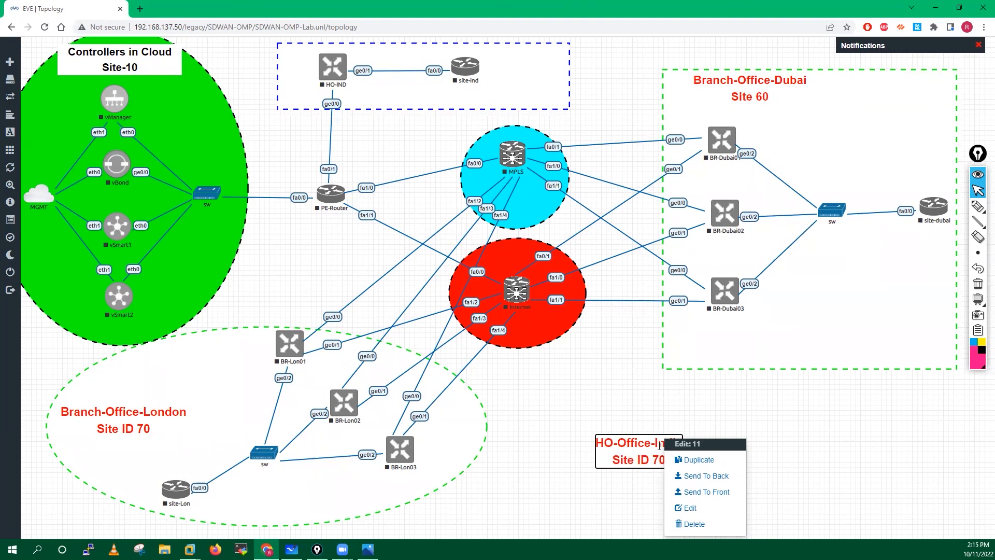
- Change the HO-Office-India label's site ID to 50 and place it beside HO-IND, across the blue dashed rectangle's left edge
key("Escape")
key("BackSpace")
key("BackSpace")
type("50")
left_click(754, 446)
left_click_drag(632, 445, 391, 48)
left_click_drag(392, 93, 263, 53)
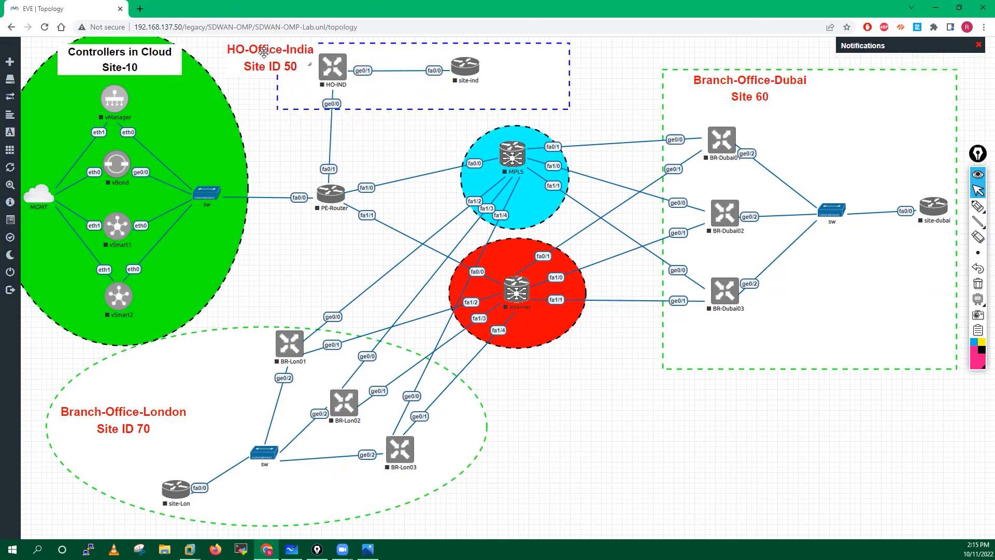